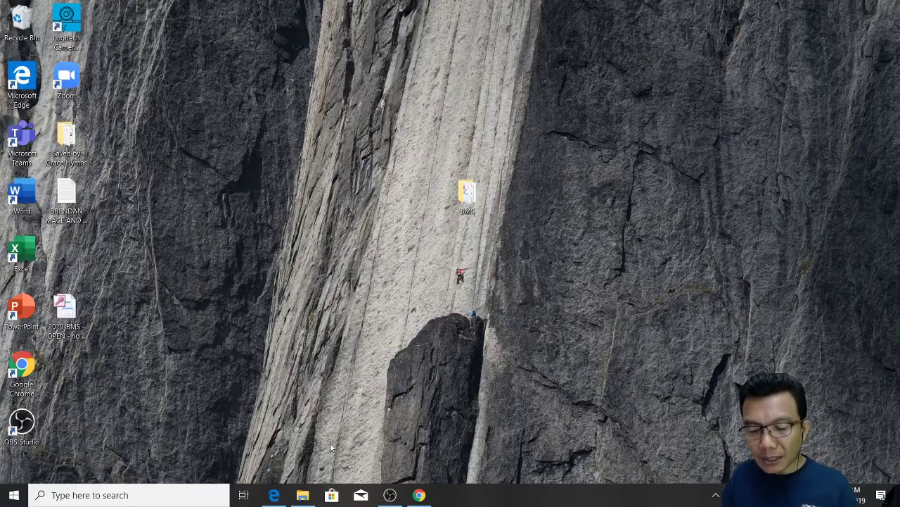
Step: Switch to Microsoft Edge and review the heading of memorandum OUF-2019-0404 on pooling 2019 Personnel Services savings
left_click(274, 495)
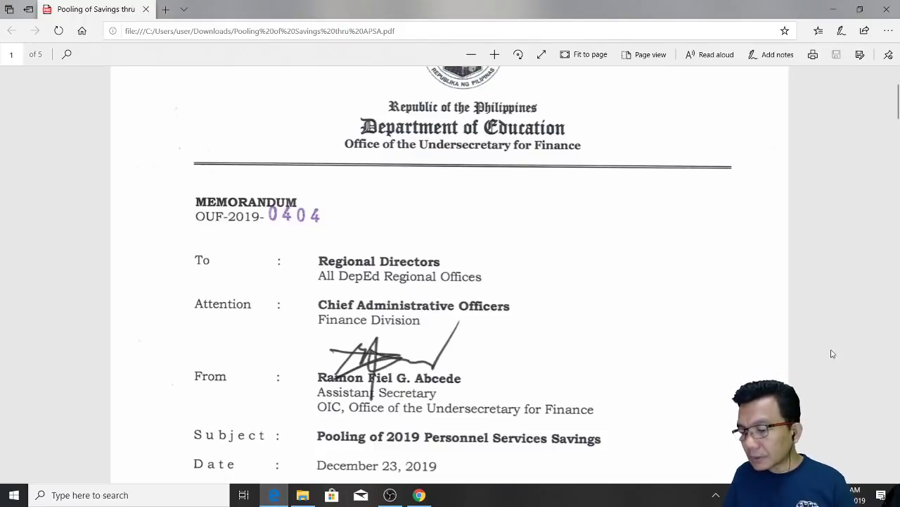
left_click(895, 477)
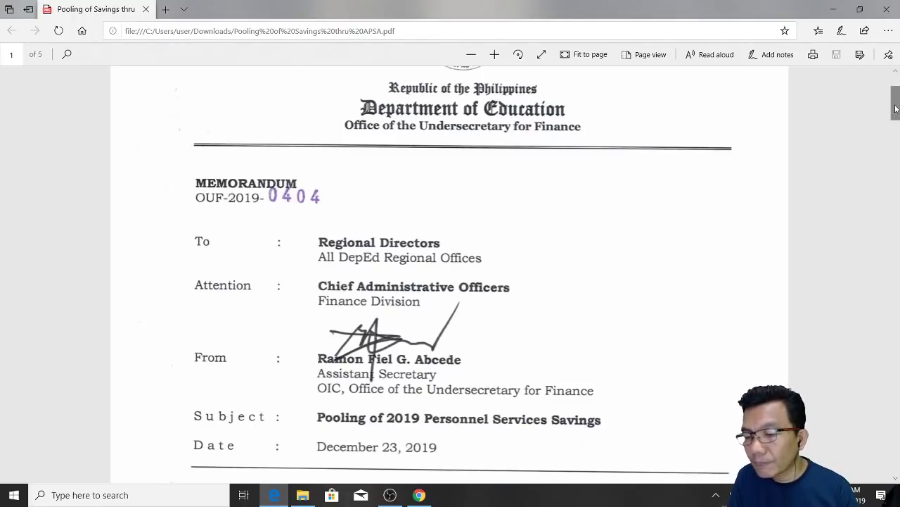
left_click_drag(897, 109, 897, 117)
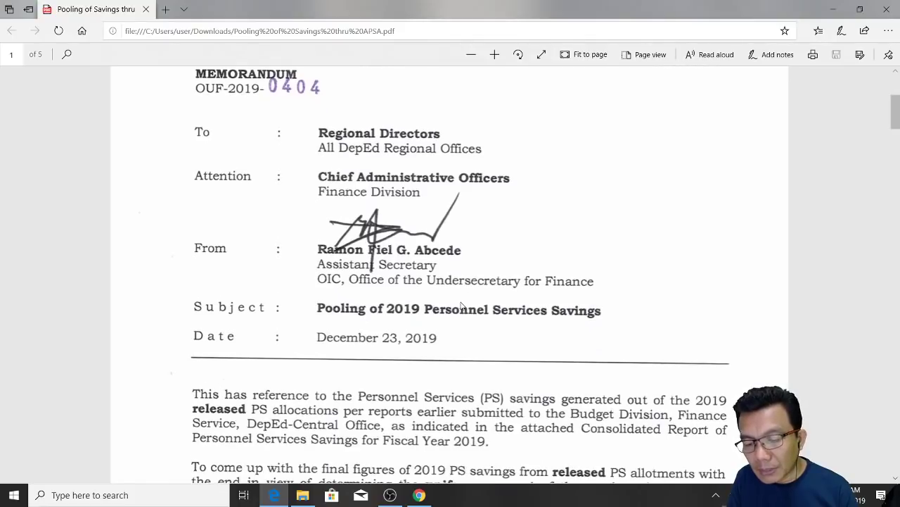
Step: Switch to Gmail in Chrome and check the "Pooling of 2019 PS Savings" message, its sender and its PDF attachment
left_click(420, 495)
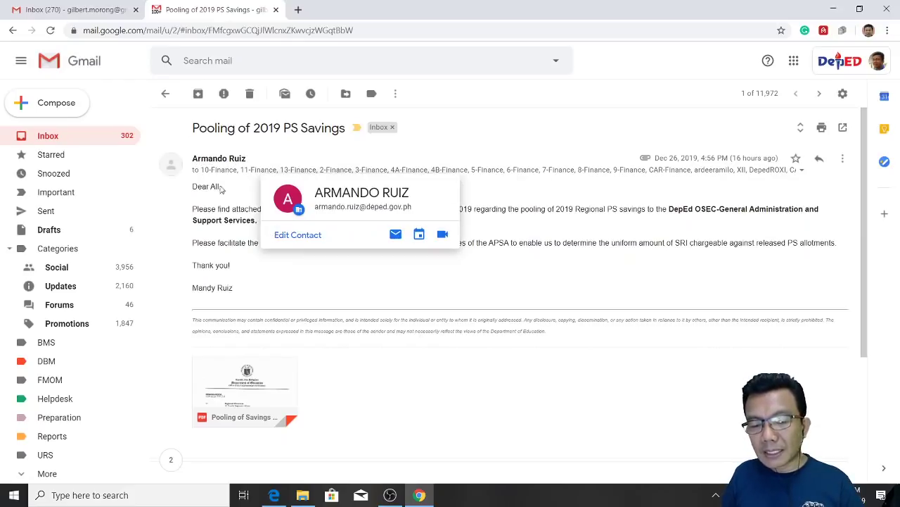
mouse_move(287, 170)
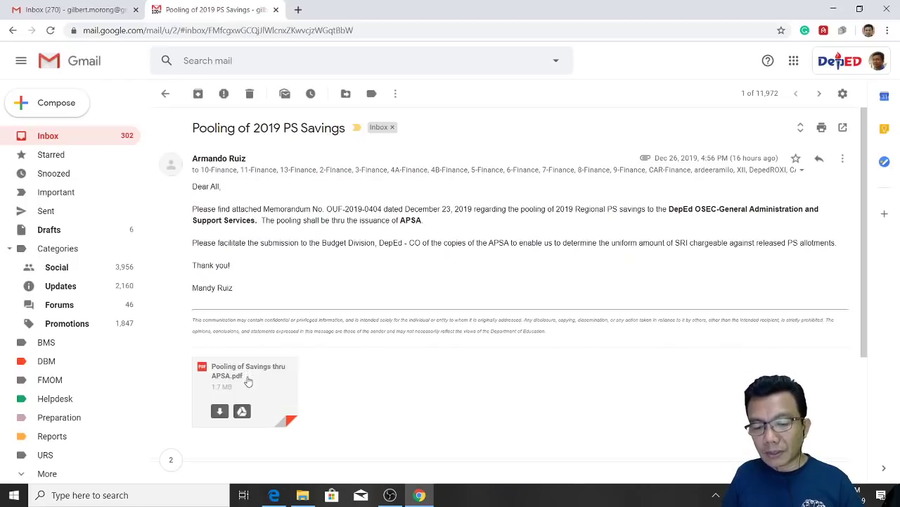
mouse_move(284, 422)
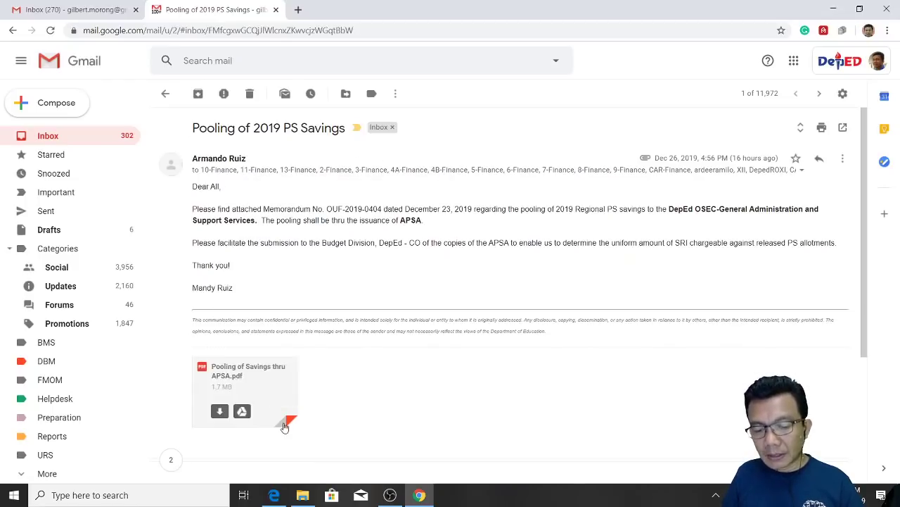
Step: Return to the memorandum in Edge and read its page 1 instructions together with the regional savings table on page 3
left_click(274, 494)
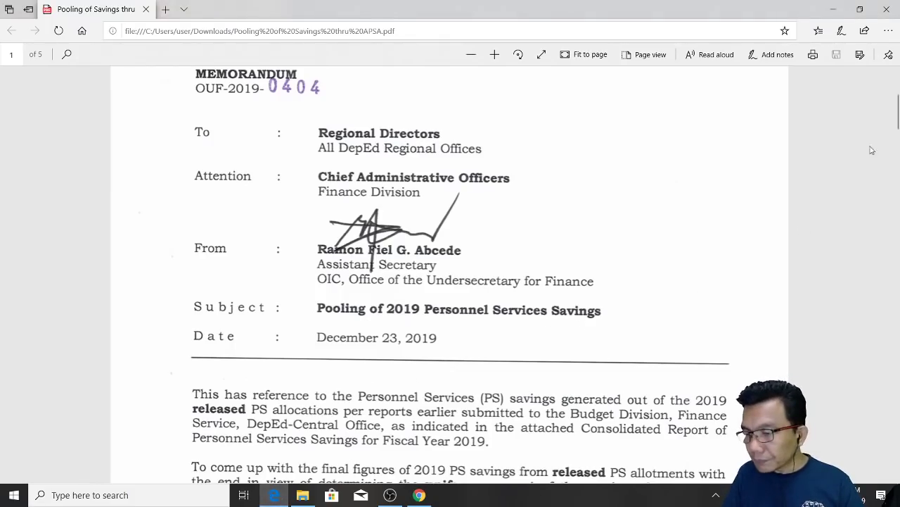
left_click_drag(896, 116, 893, 140)
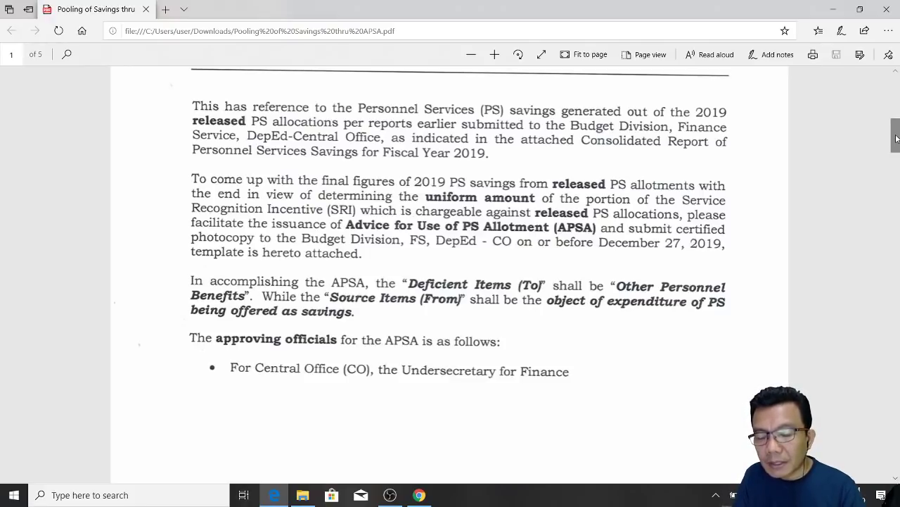
left_click_drag(897, 138, 897, 152)
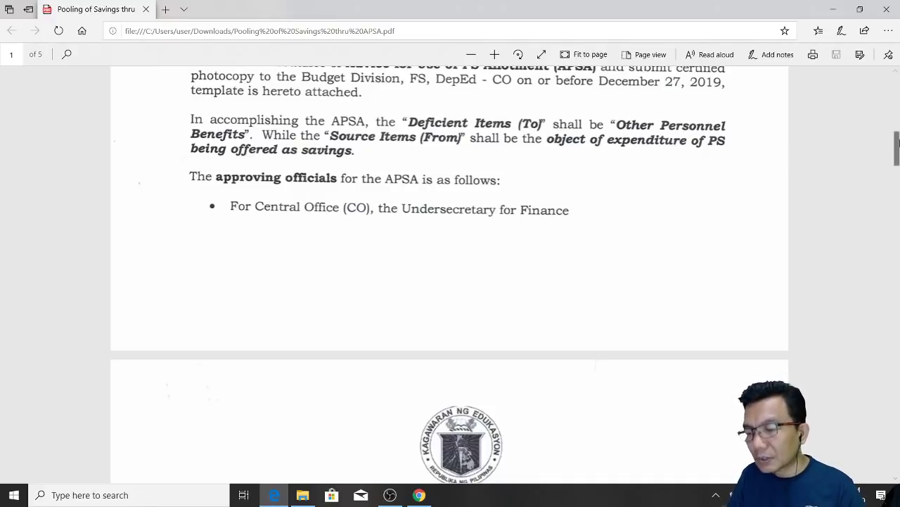
left_click_drag(897, 143, 889, 254)
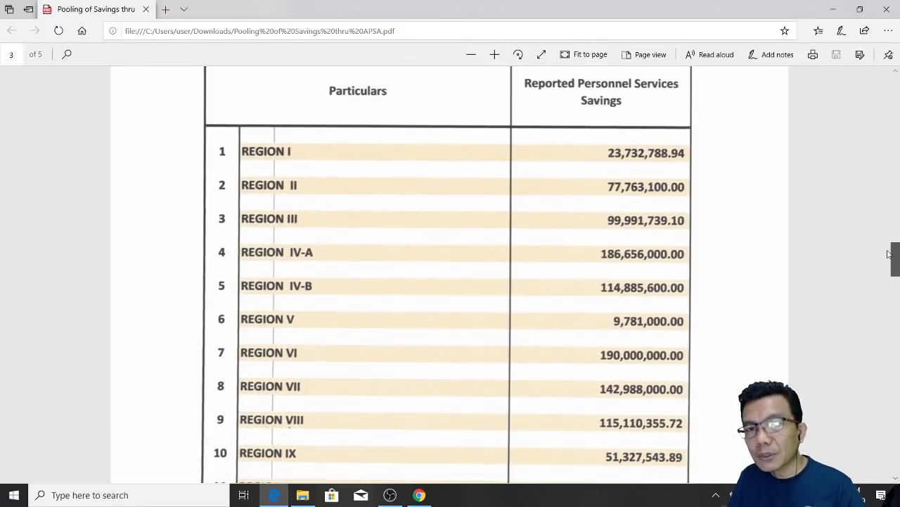
mouse_move(888, 254)
left_mouse_down()
mouse_move(892, 367)
mouse_move(836, 137)
left_mouse_up()
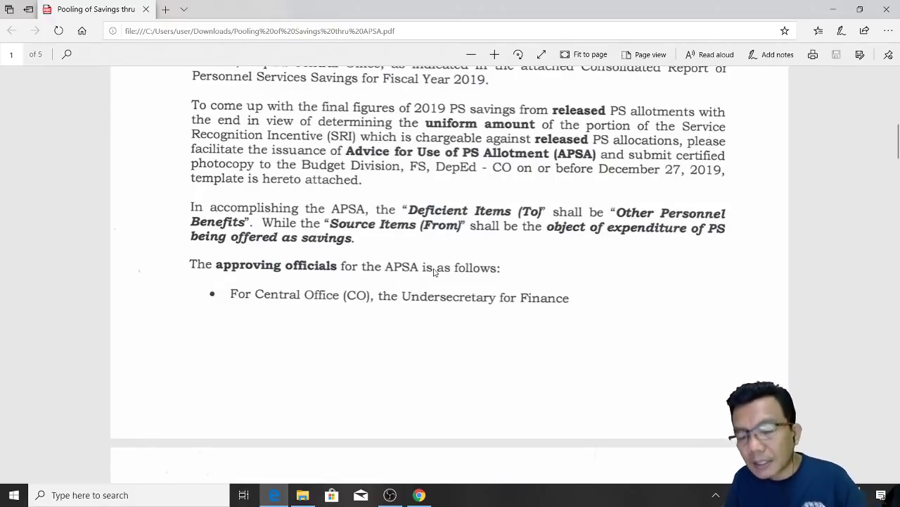
Step: Read the memorandum's list of APSA approving officials and the page 2 instructions on consolidating all APSAs
left_click_drag(898, 141, 897, 155)
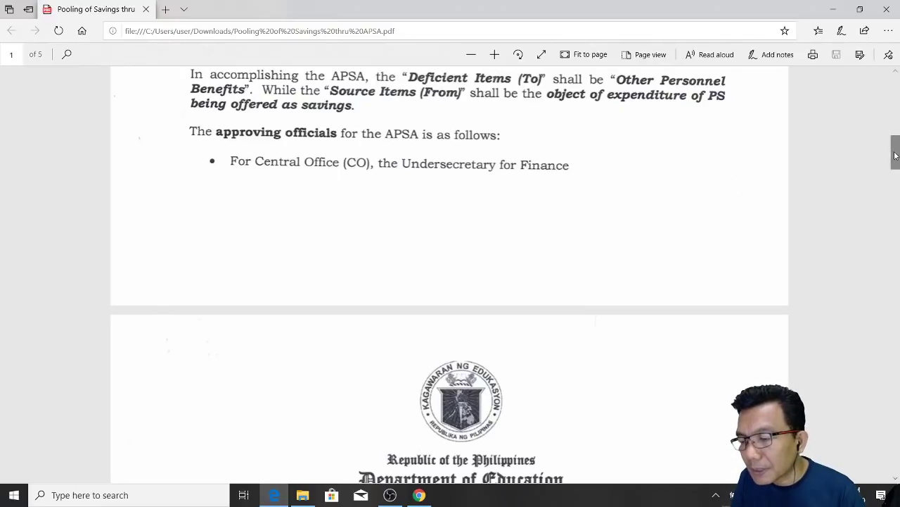
left_click_drag(898, 155, 897, 191)
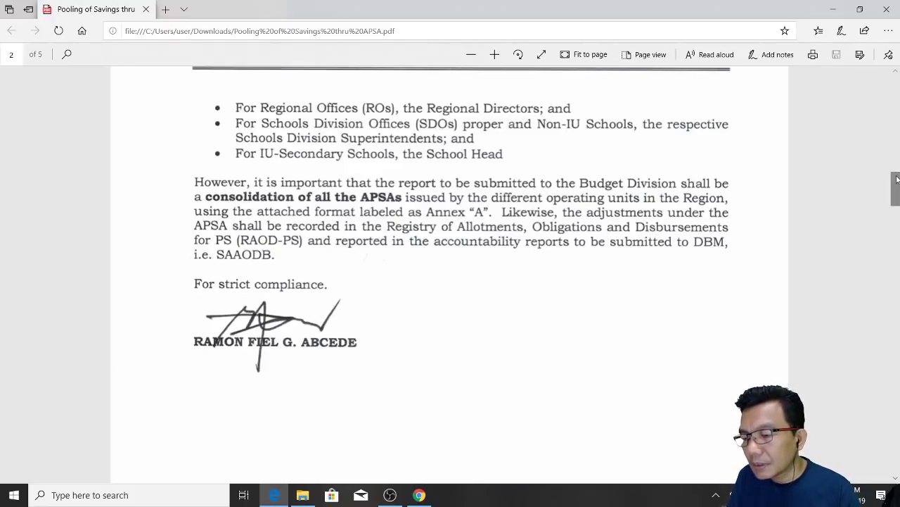
scroll(897, 178, "down", 1)
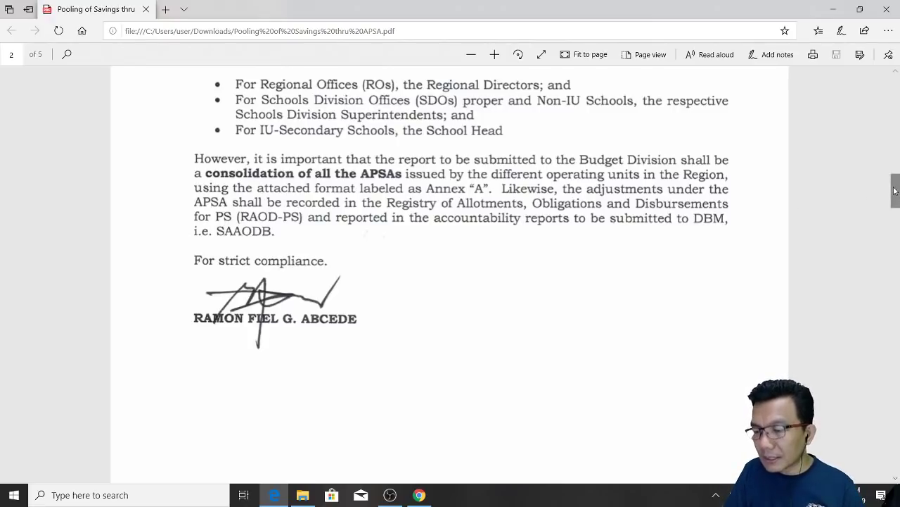
Step: Examine the APSA template on page 5 and the end of the consolidation form on page 4
mouse_move(897, 192)
left_mouse_down()
mouse_move(885, 445)
mouse_move(878, 416)
left_mouse_up()
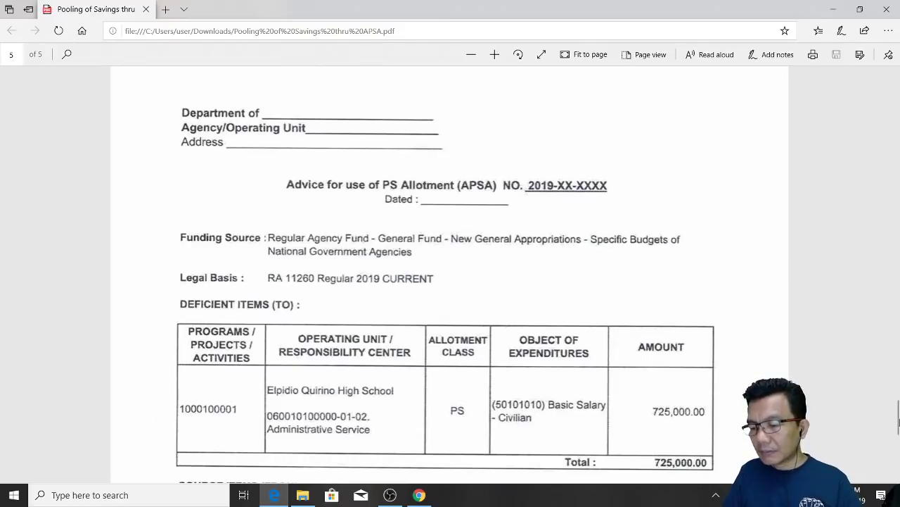
scroll(897, 413, "up", 3)
left_click_drag(896, 412, 870, 380)
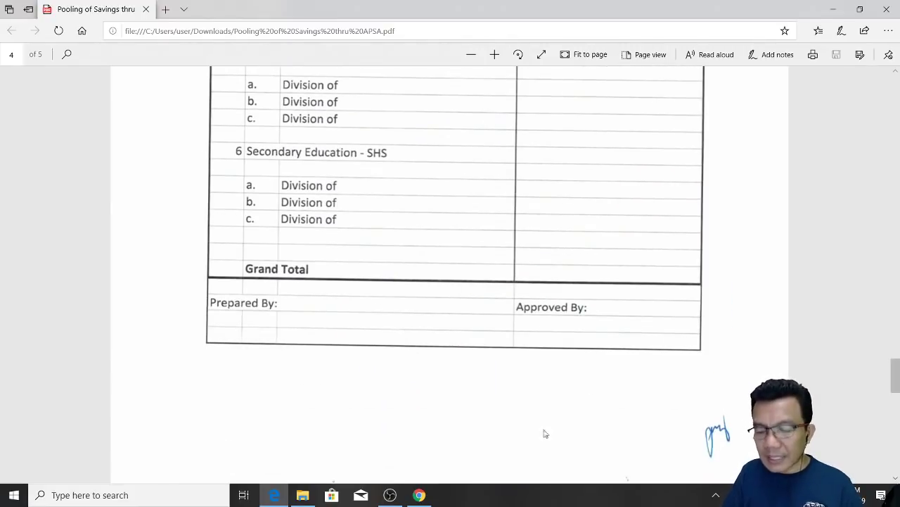
Step: Switch to File Explorer and inspect the ORIGINAL and FOR SRI PURPOSES copies of the 2019-BMS database in the BMS folder
left_click(309, 495)
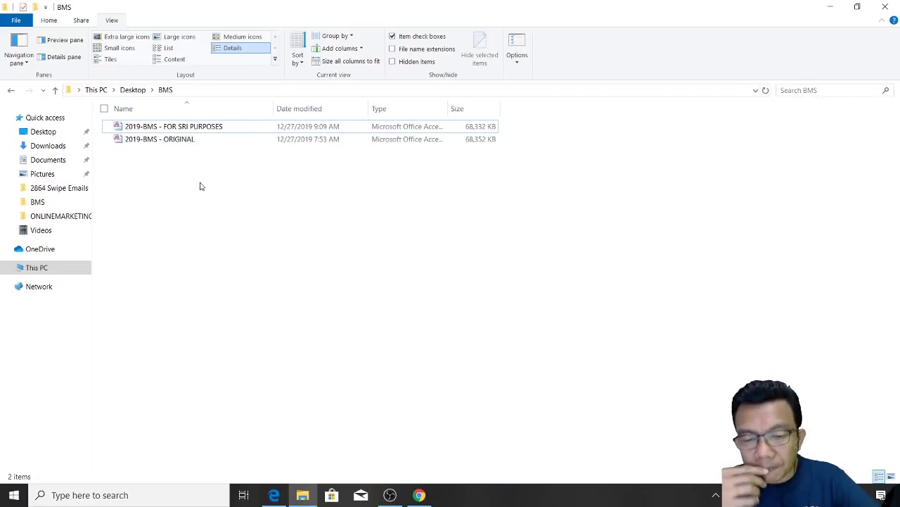
left_click(165, 141)
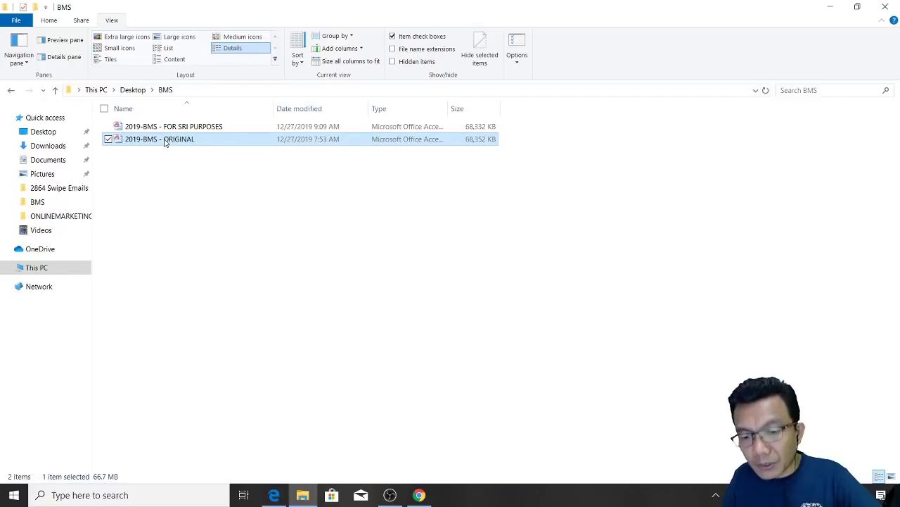
left_click(157, 131)
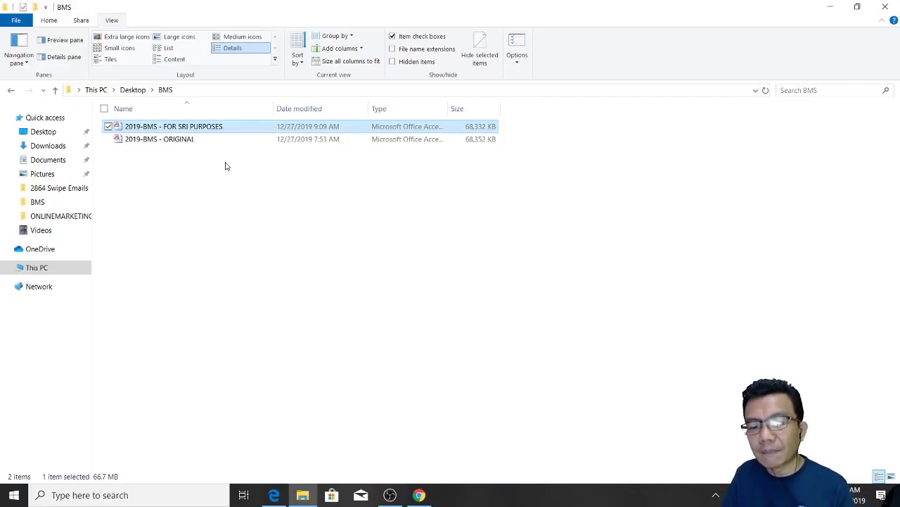
left_click(225, 166)
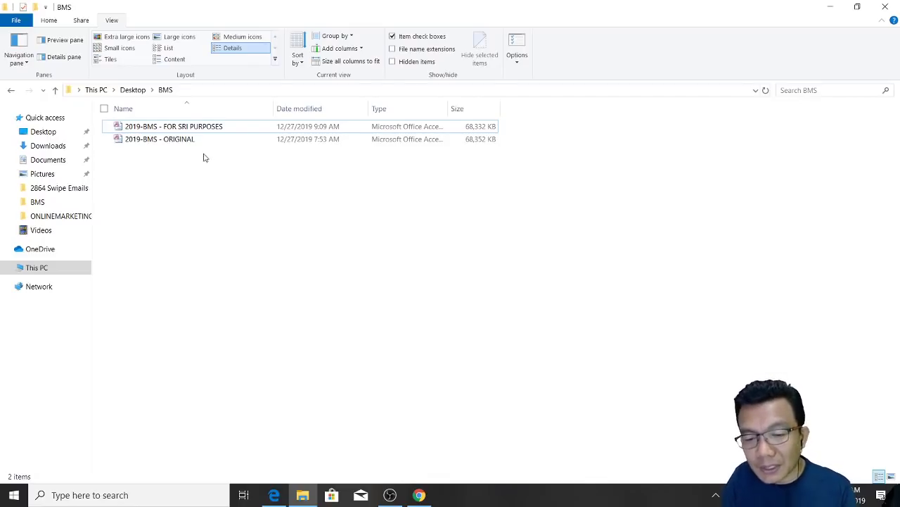
left_click(186, 141)
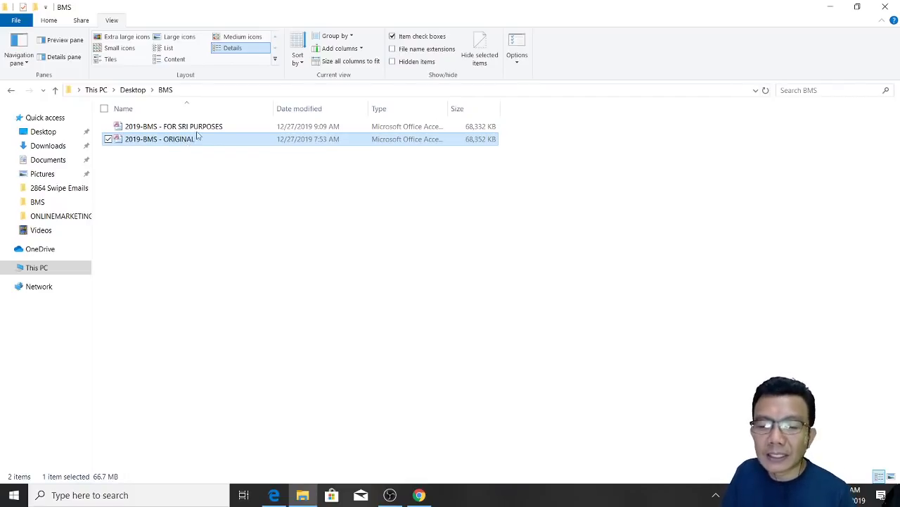
left_click(192, 129)
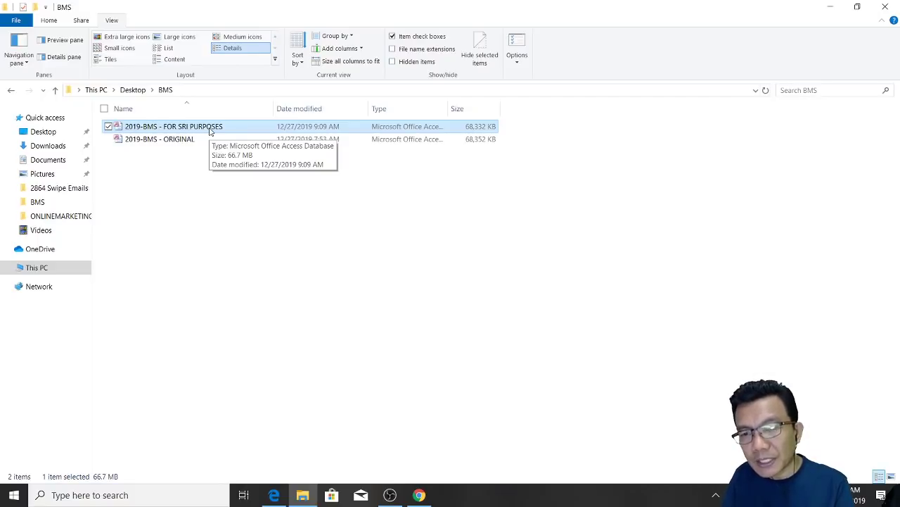
left_click(189, 141)
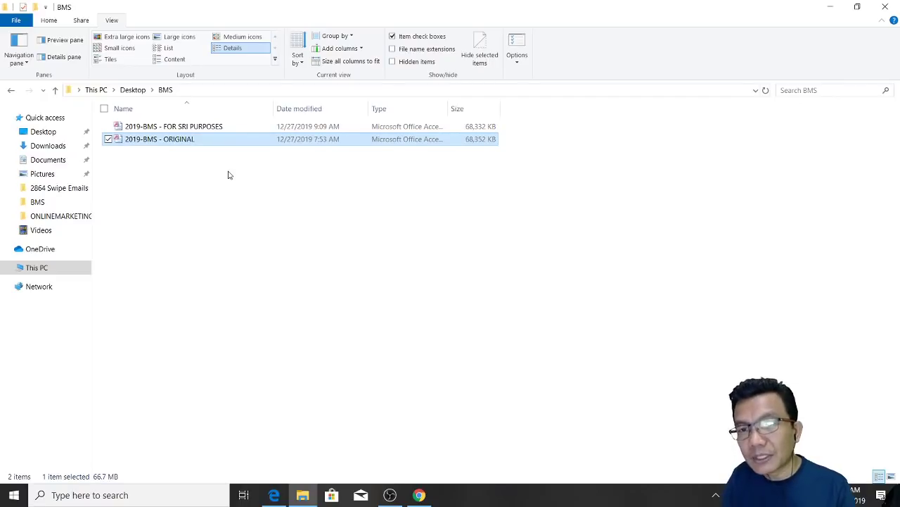
left_click(200, 131)
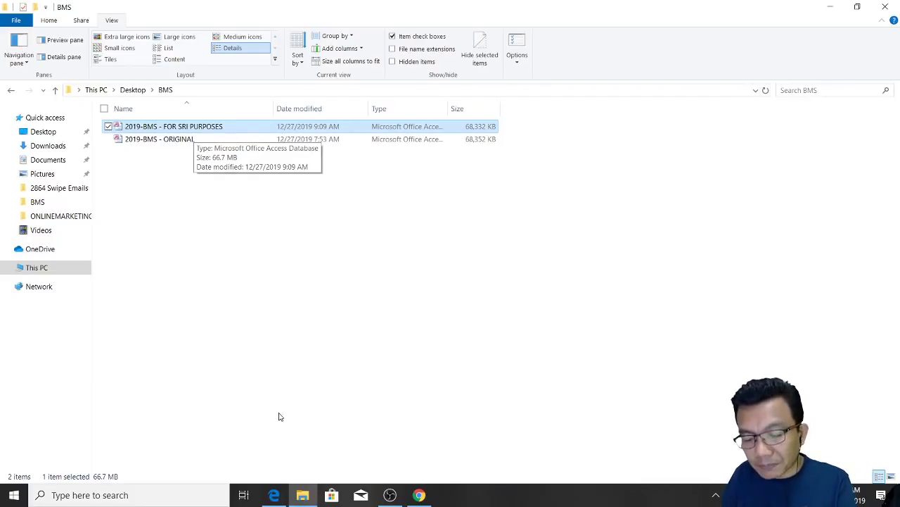
Step: Go back to the memorandum in Edge and reread the page 1 paragraphs on the APSA's deficient and source items
left_click(274, 496)
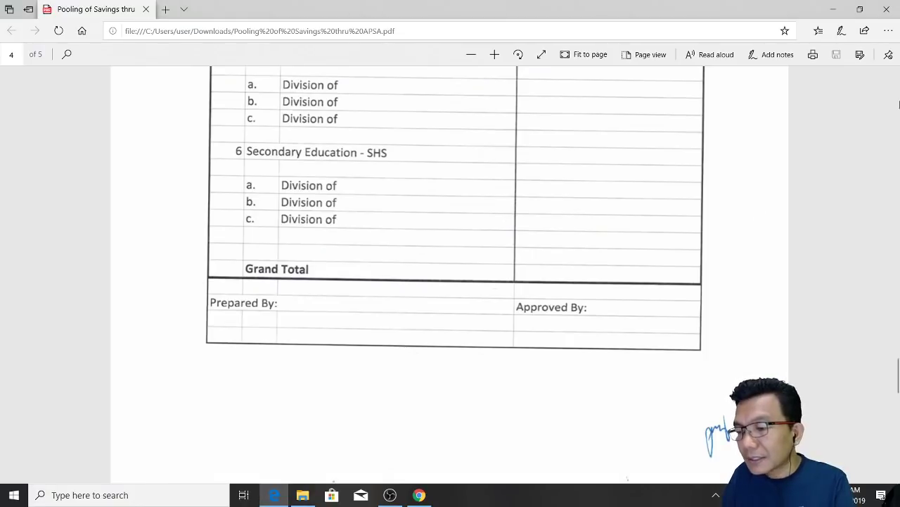
left_click(898, 94)
left_click(898, 94)
left_click(897, 94)
left_click(897, 94)
left_click(898, 94)
left_click(897, 94)
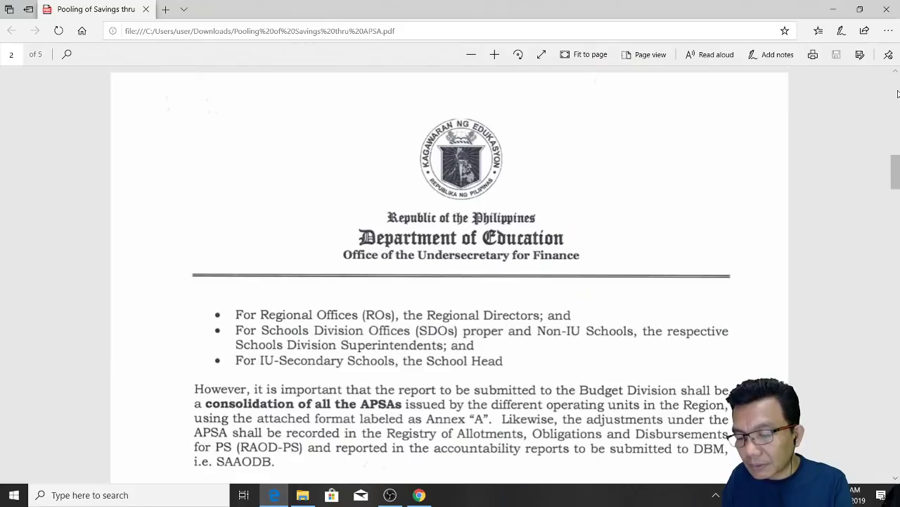
left_click_drag(895, 172, 896, 130)
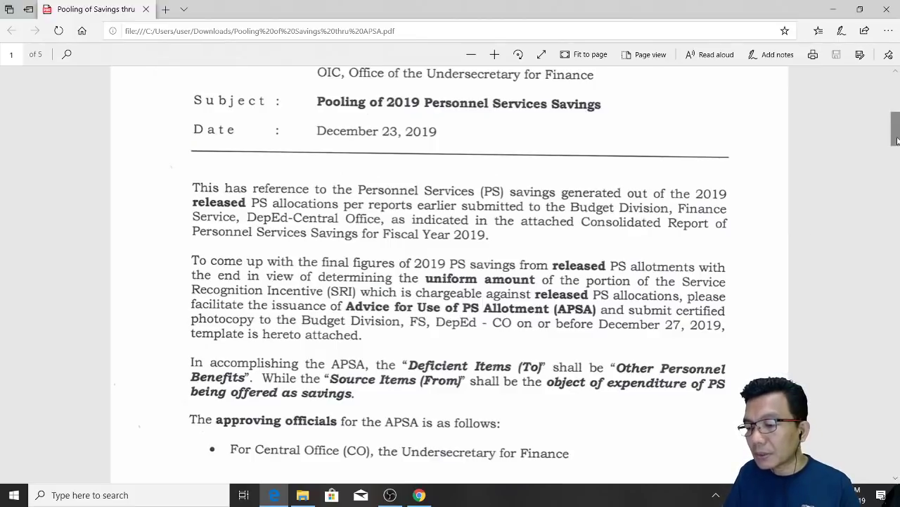
left_click_drag(897, 136, 889, 160)
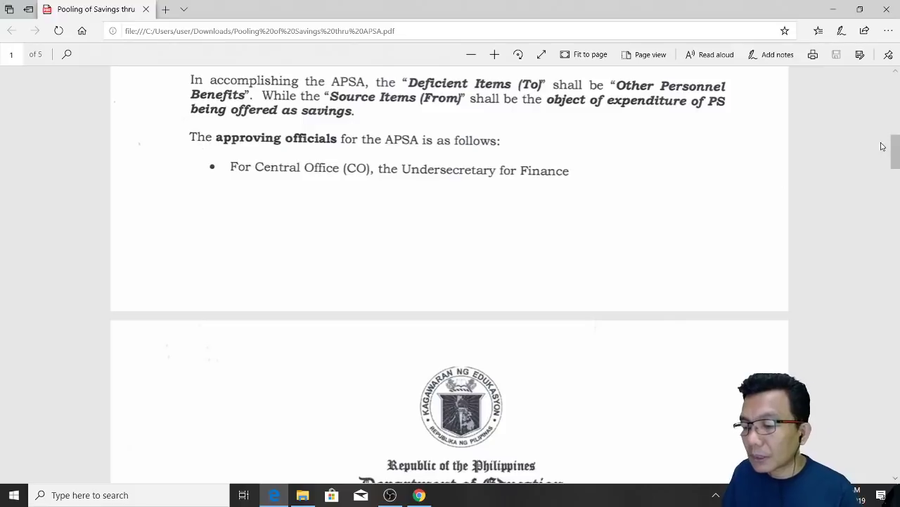
left_click_drag(897, 152, 882, 139)
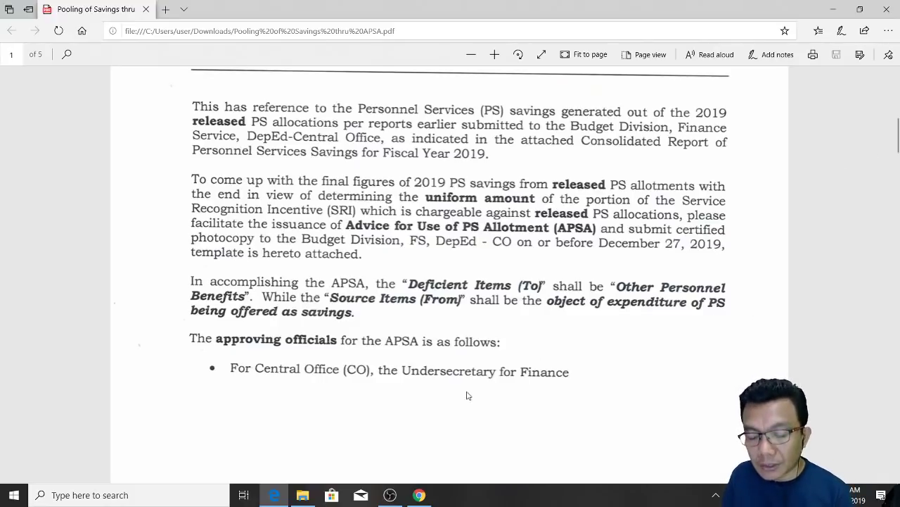
Step: Switch to File Explorer and open the "2019-BMS - FOR SRI PURPOSES" database from the BMS folder
mouse_move(302, 502)
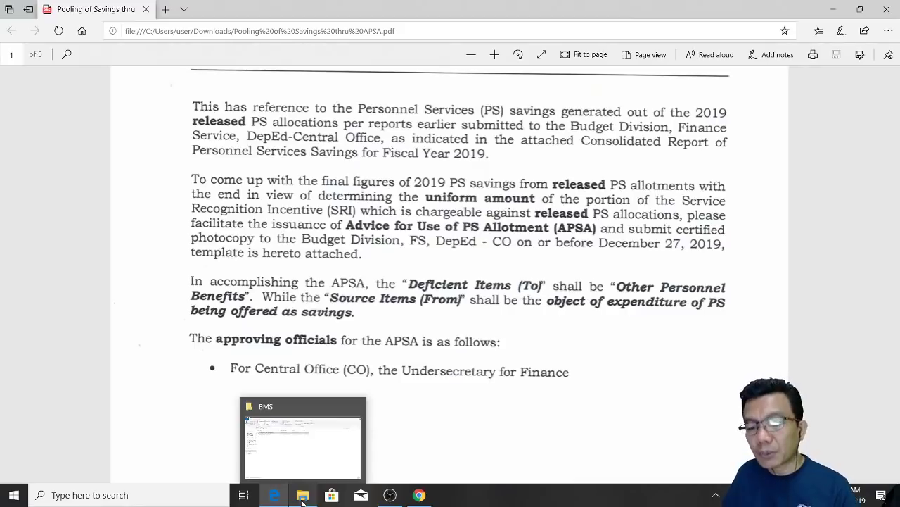
left_click(303, 499)
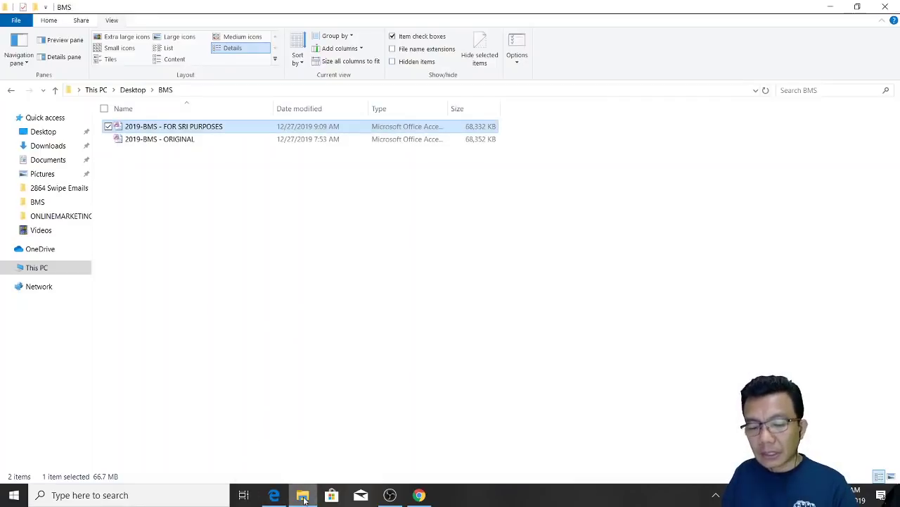
left_click(334, 353)
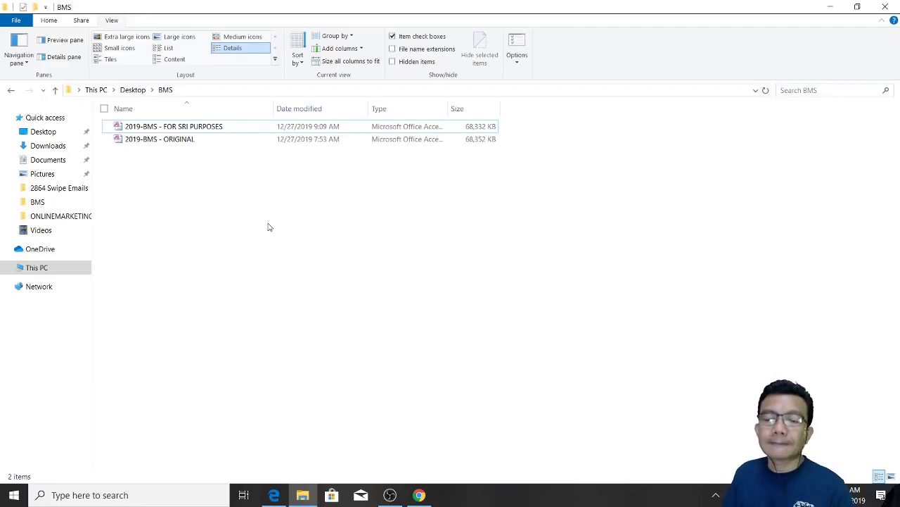
double_click(197, 126)
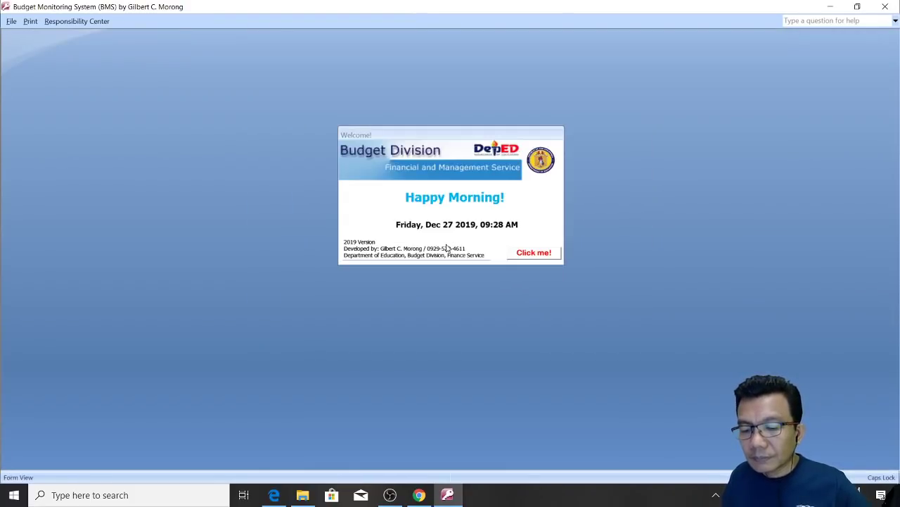
Step: Dismiss the welcome form and log in to the Budget Monitoring System by choosing the user and entering the account password
left_click(542, 258)
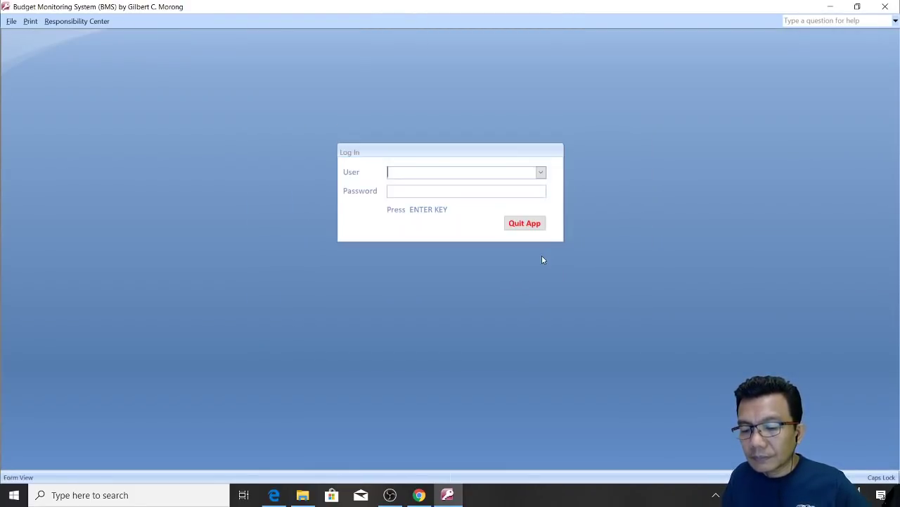
left_click(541, 173)
left_click(465, 196)
left_click(454, 193)
type("***")
key("Return")
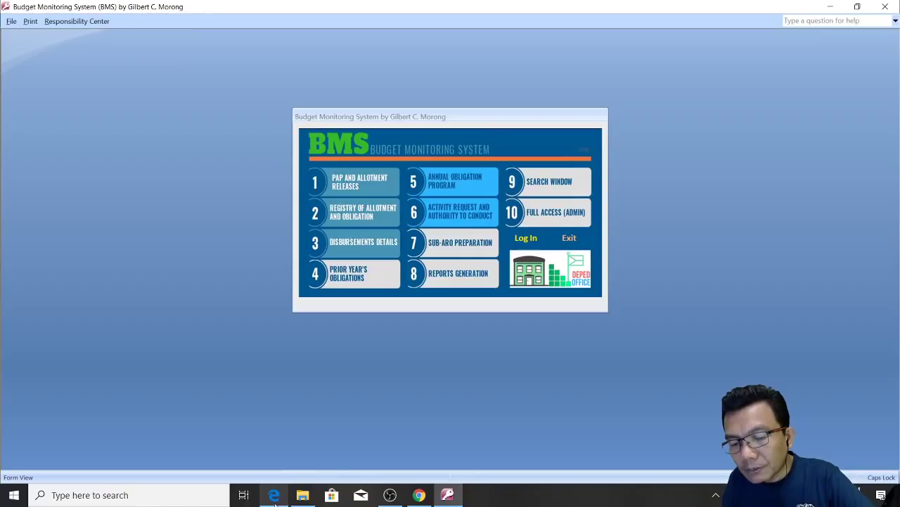
Step: Switch to the memorandum in Edge and reread the page 1 paragraphs on APSA issuance and on the deficient and source items
mouse_move(275, 502)
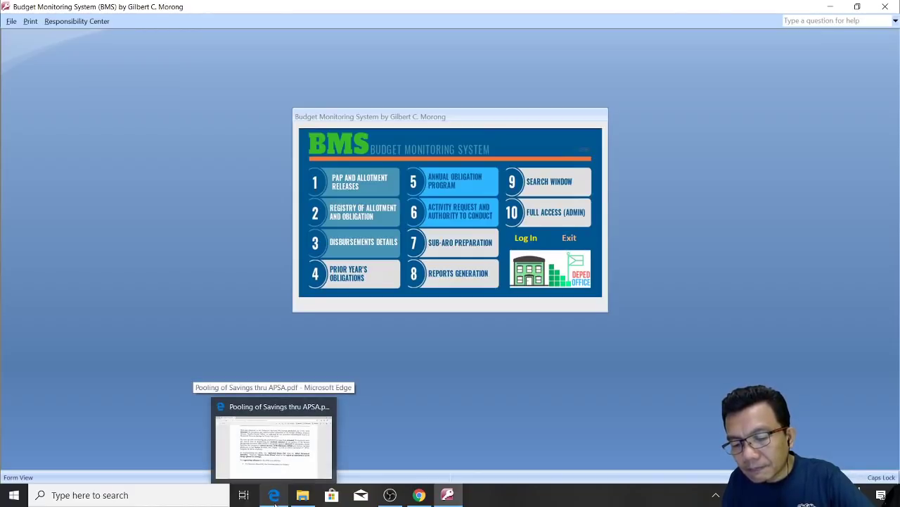
left_click(275, 502)
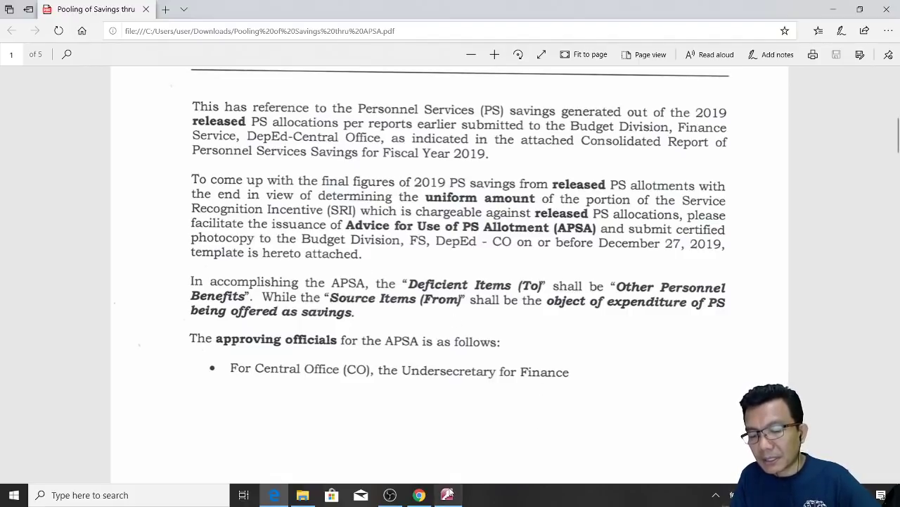
Step: Switch back to the Budget Monitoring System and bring up the PPA100 Central Office record in PAP and Allotment Releases
left_click(448, 495)
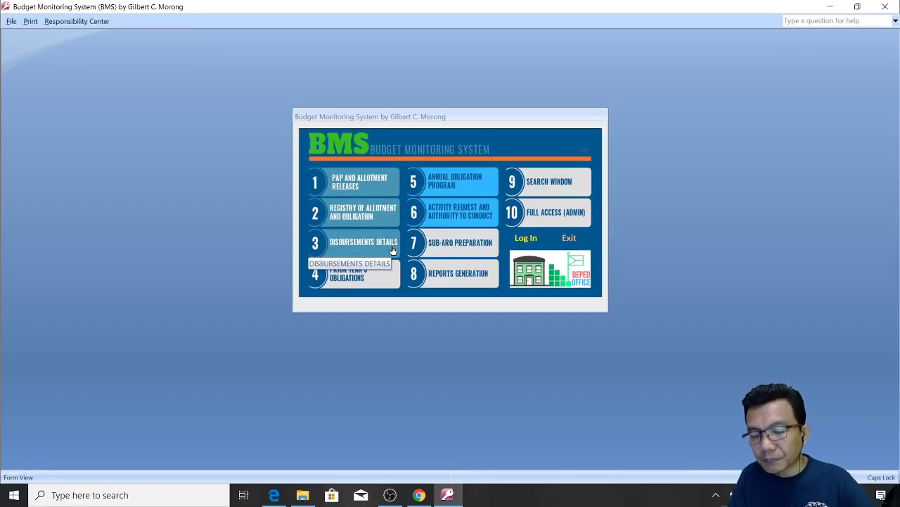
left_click(360, 184)
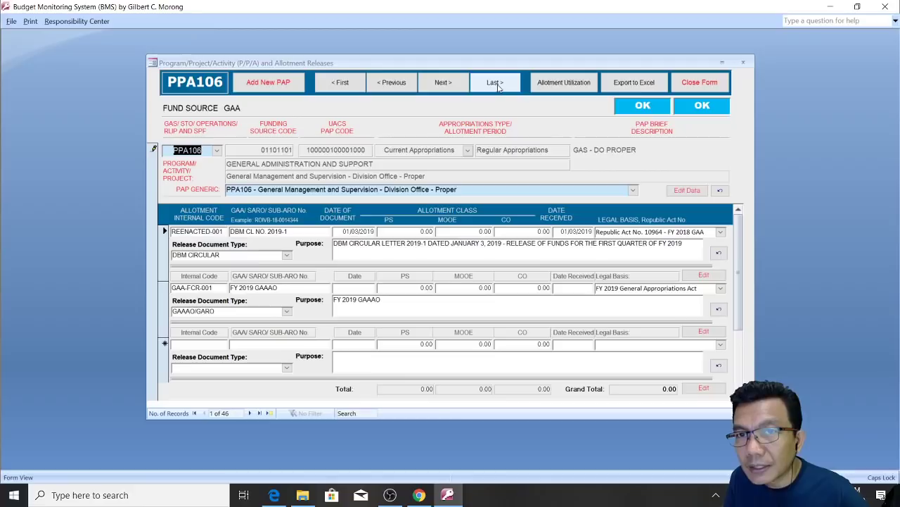
left_click(253, 84)
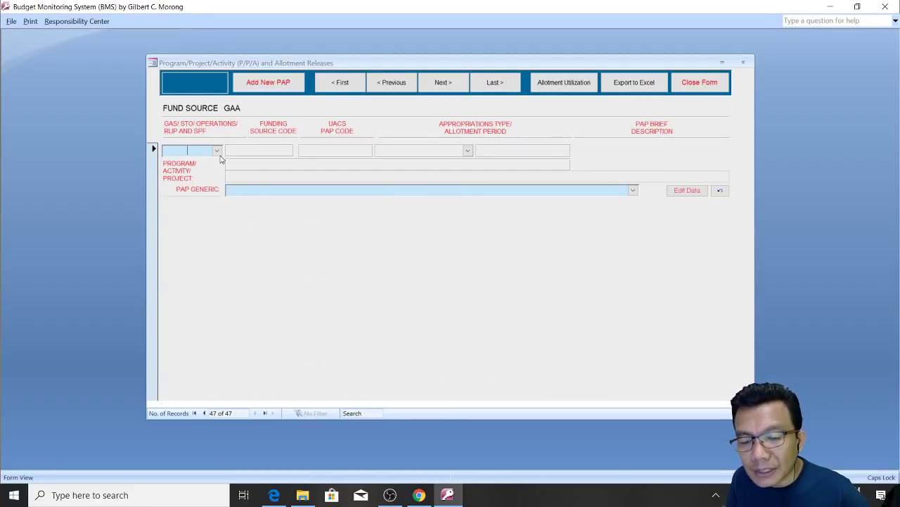
left_click(392, 85)
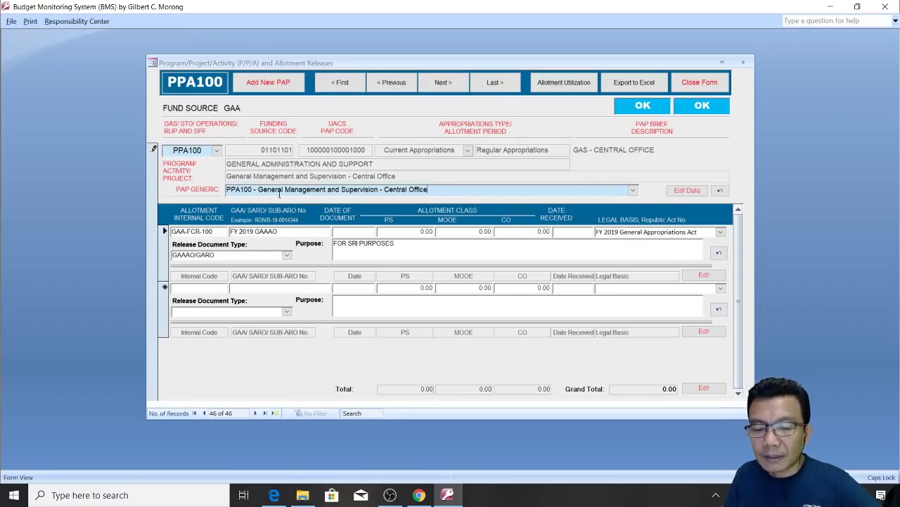
Step: Examine the PPA100 record's generic PAP description and the purpose text of its allotment release
left_click(282, 255)
left_click(362, 308)
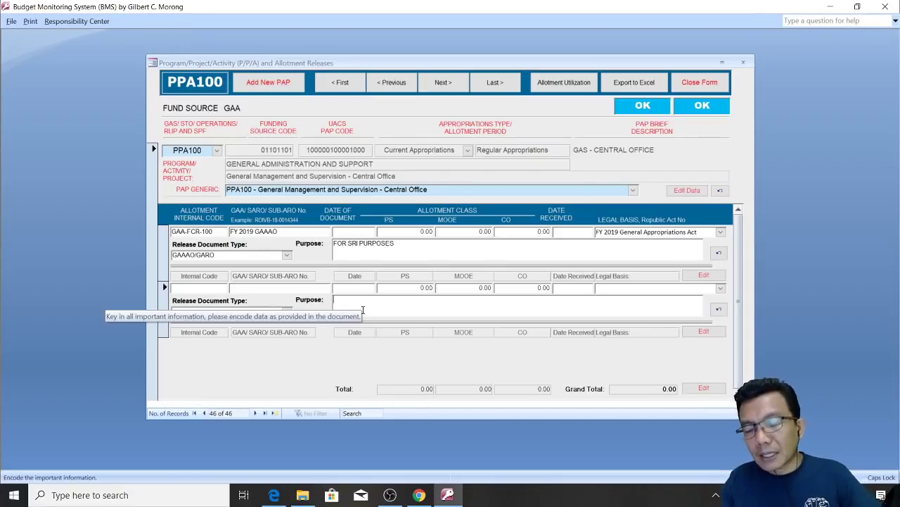
left_click(410, 247)
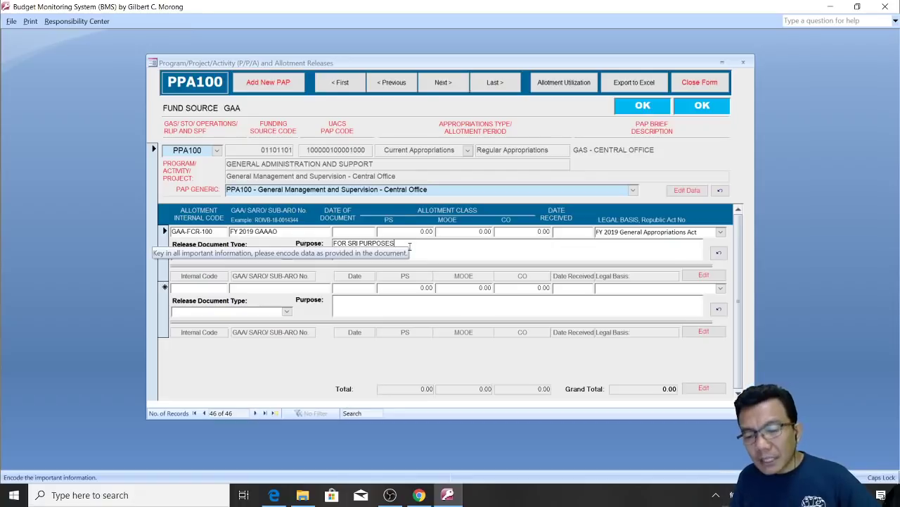
left_click(382, 189)
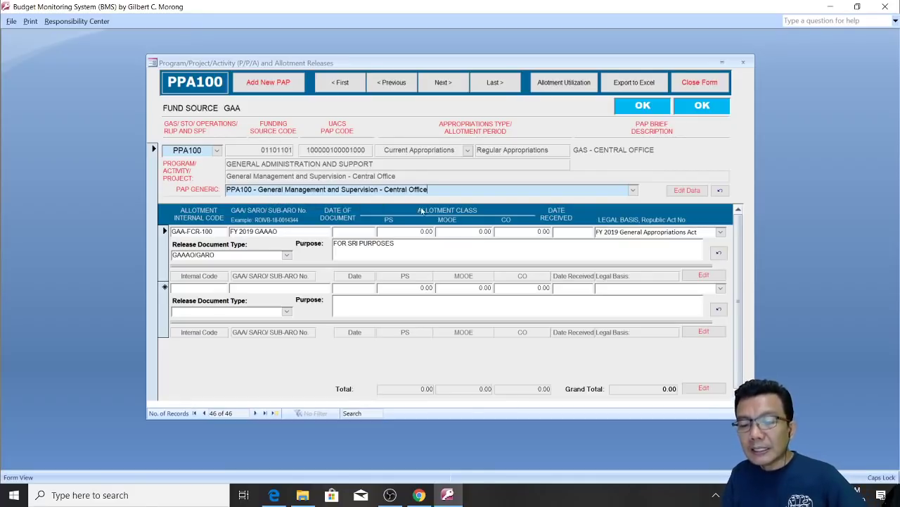
left_click(415, 256)
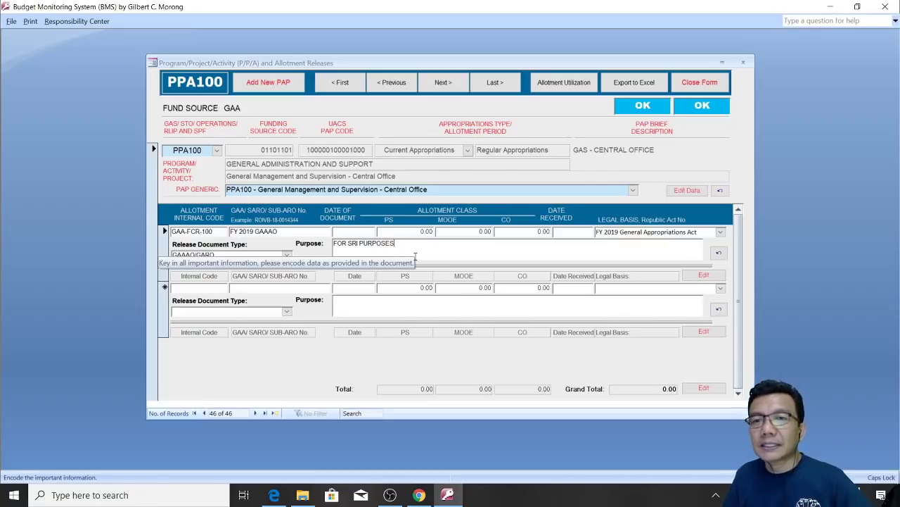
left_click(317, 189)
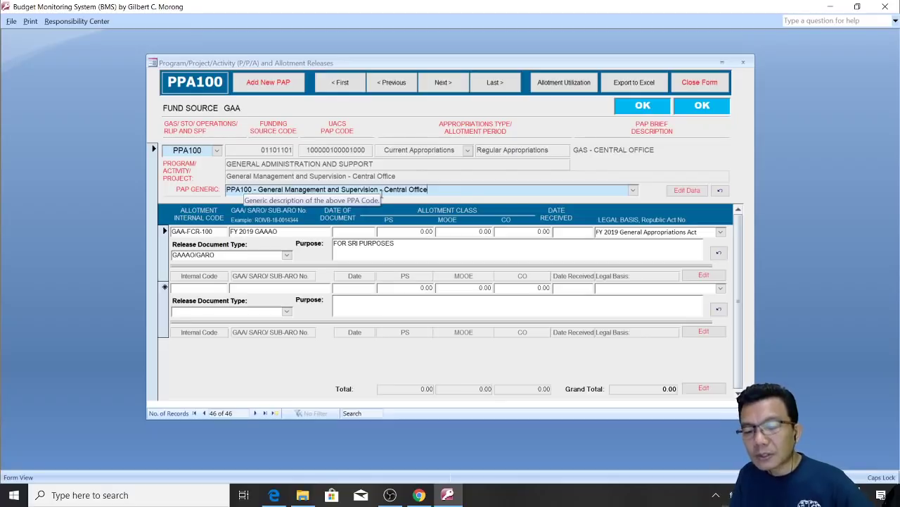
left_click(409, 249)
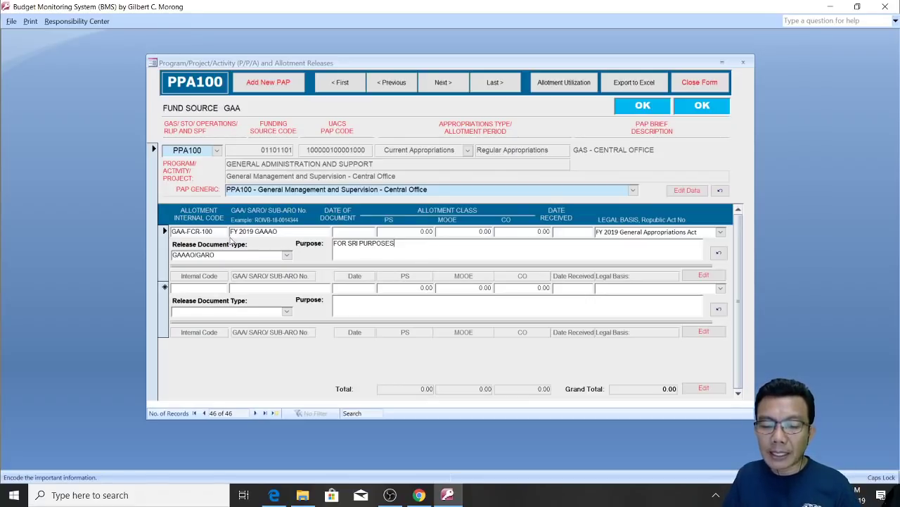
Step: Review the GAA-FCR-100 allotment row's internal code, GAA/SARO number, legal basis and purpose
left_click(165, 241)
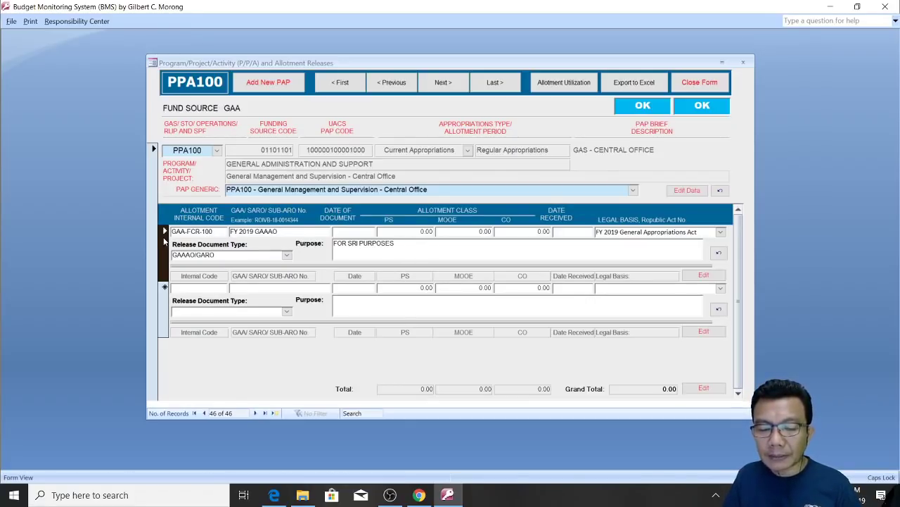
left_click(218, 233)
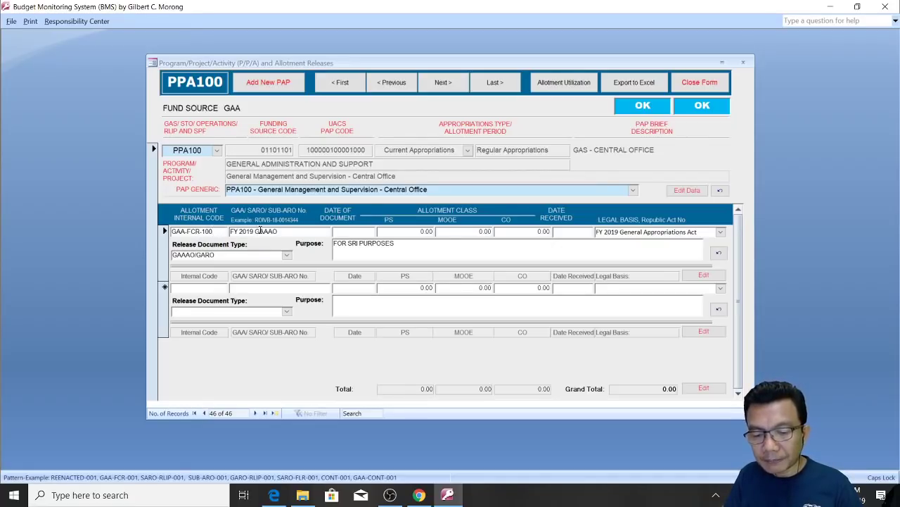
left_click(285, 234)
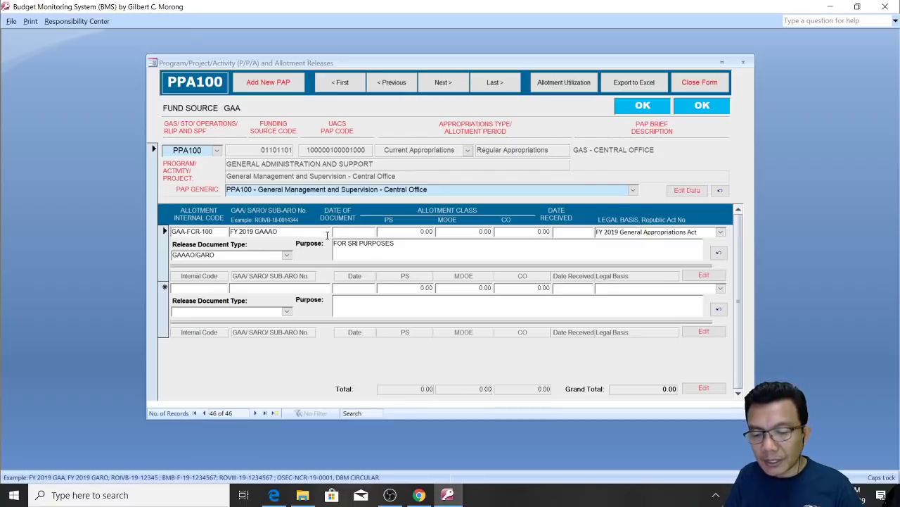
left_click(619, 231)
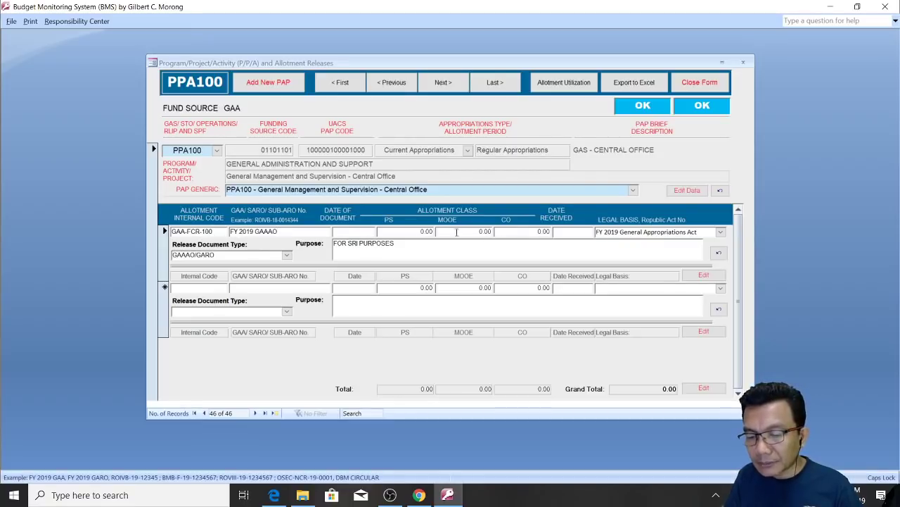
left_click(720, 233)
left_click(665, 203)
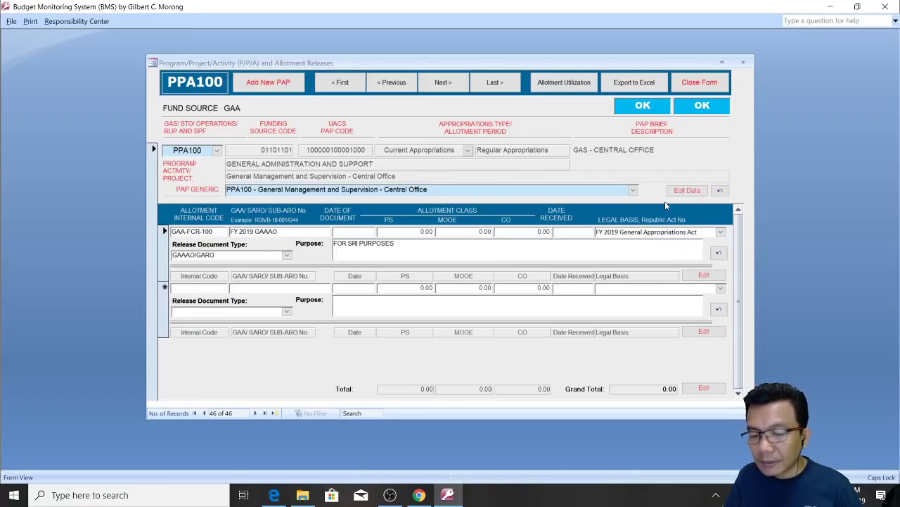
left_click(382, 244)
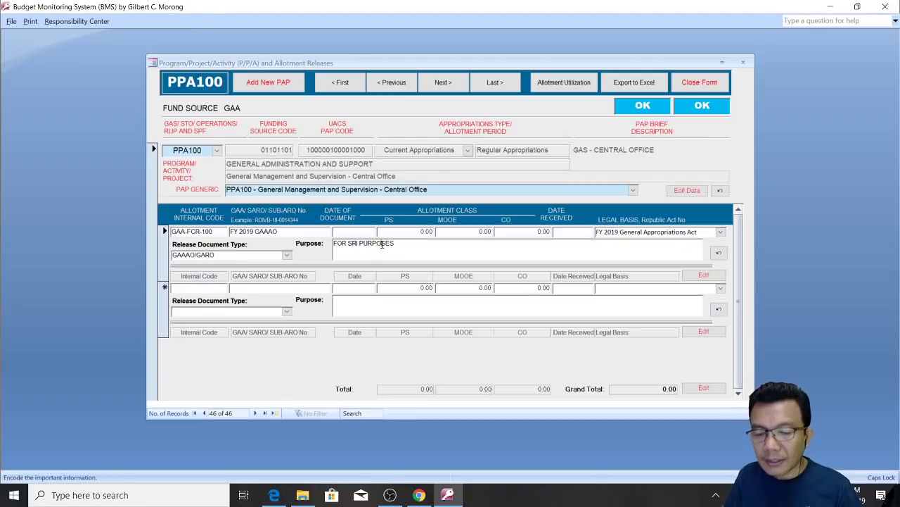
Step: Set the GAA-FCR-100 row's release document type to SARO/SUB-ARO/CONTINUING/REALIGNMENT, save the row and close the allotment releases form
left_click(287, 256)
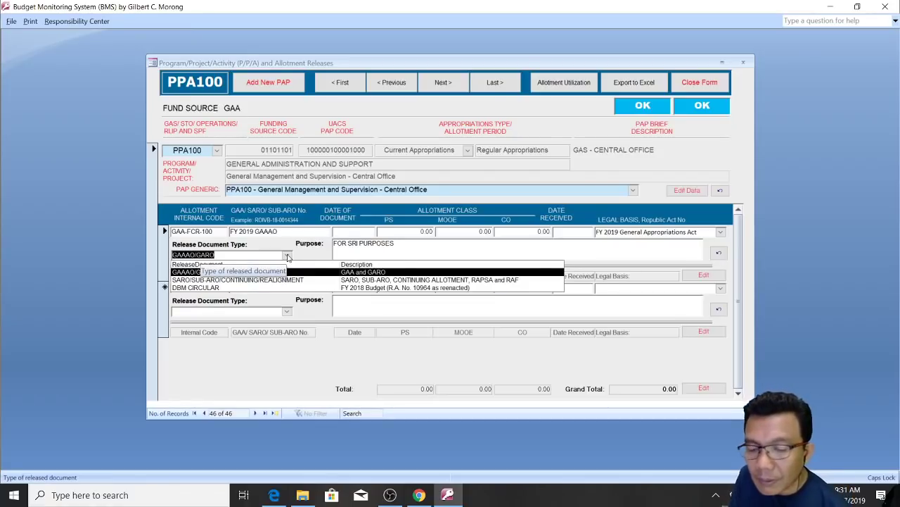
left_click(254, 281)
left_click(367, 250)
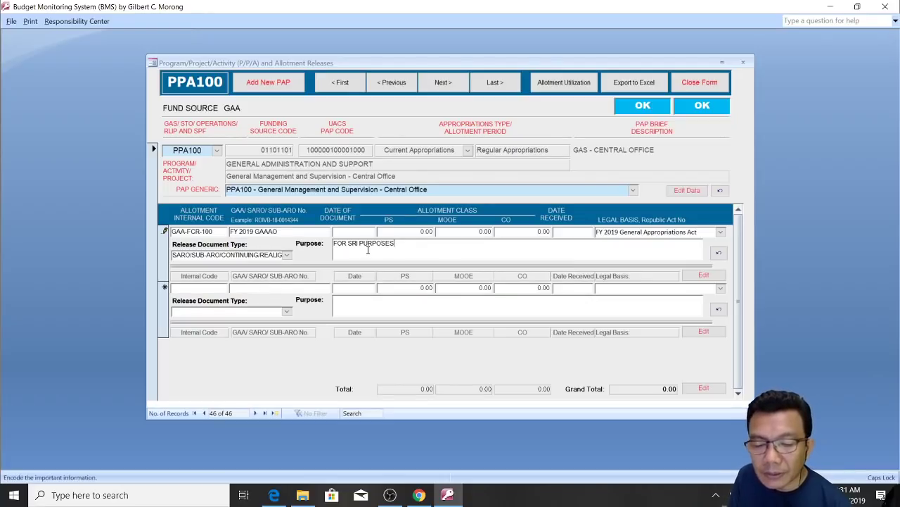
left_click(287, 254)
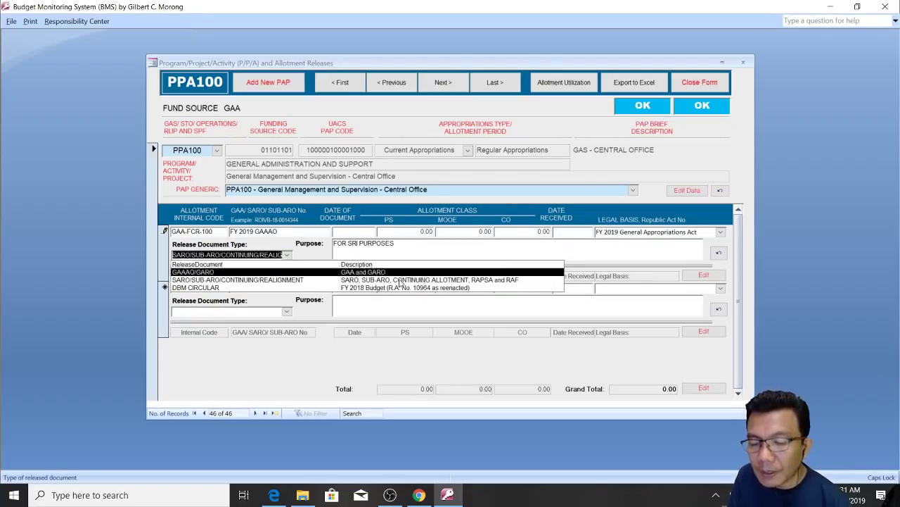
left_click(486, 280)
left_click(417, 247)
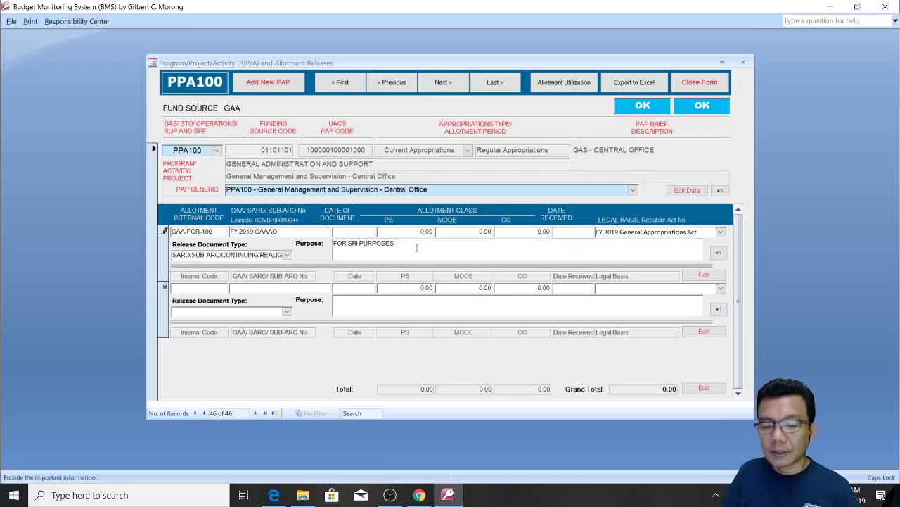
left_click(287, 255)
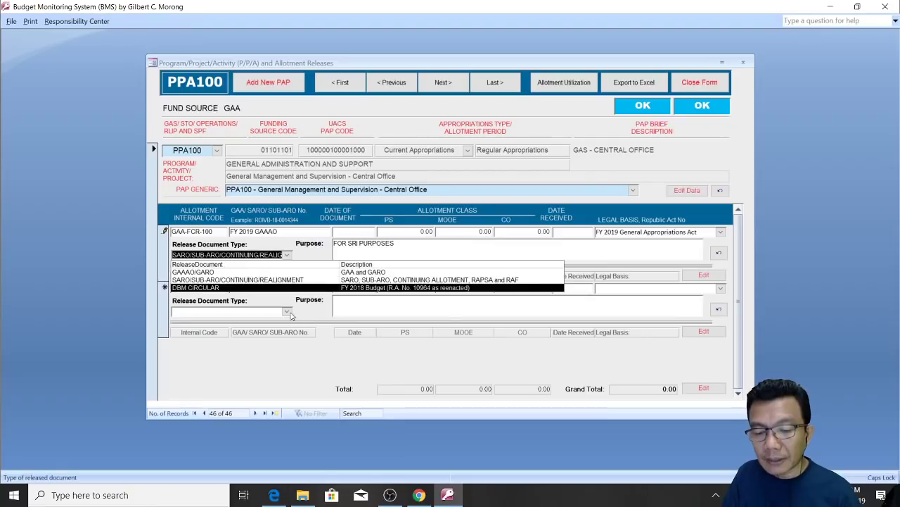
left_click(430, 282)
left_click(395, 242)
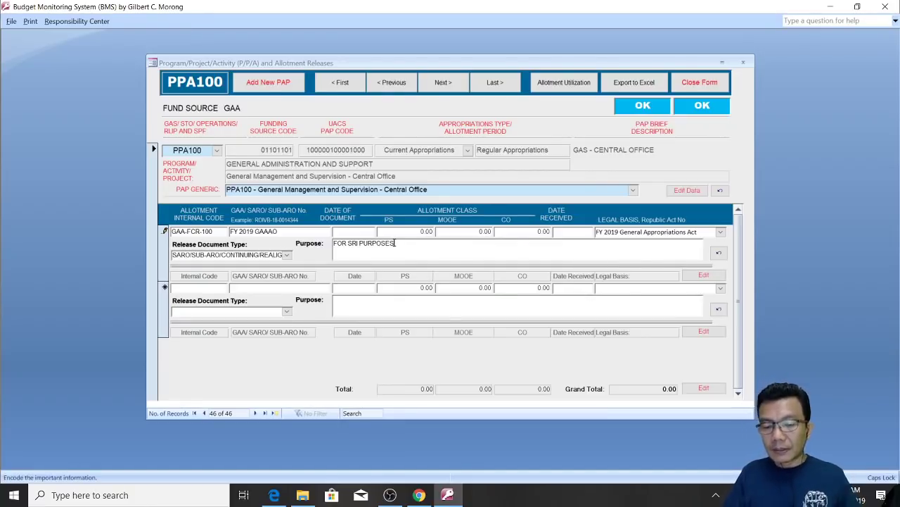
left_click(364, 306)
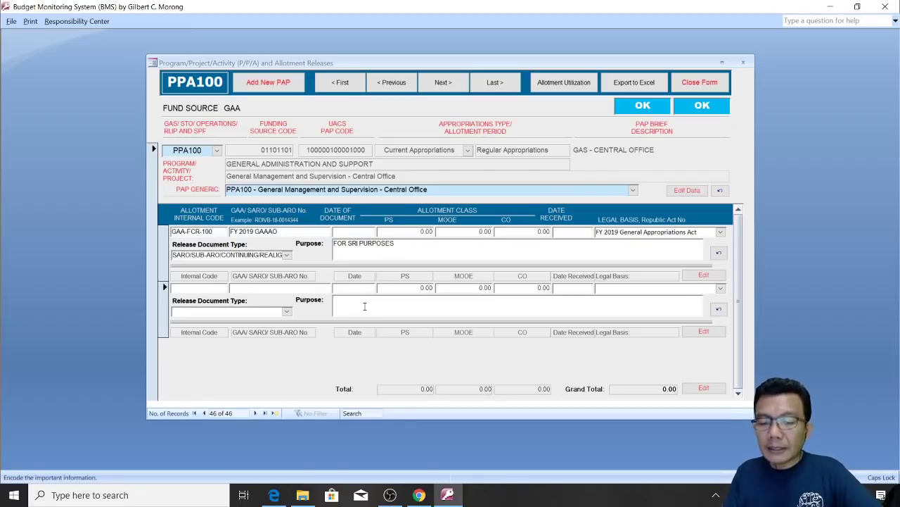
left_click(698, 84)
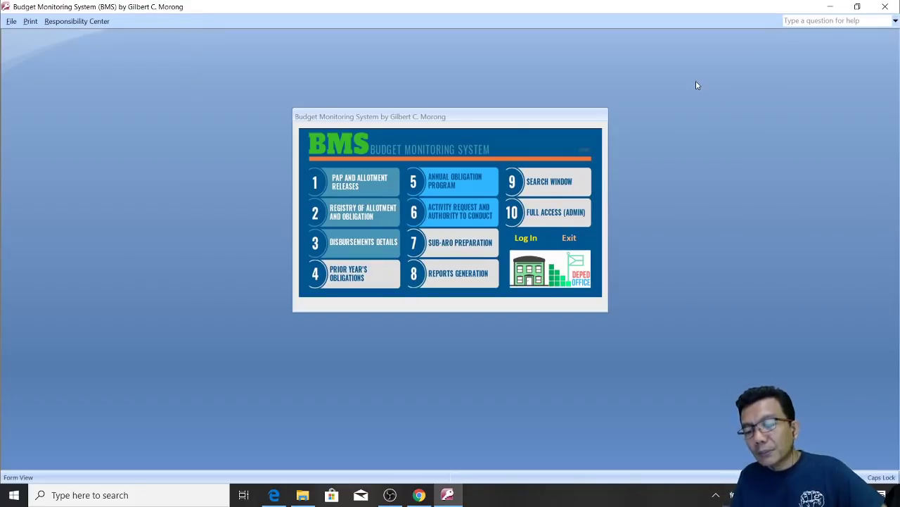
Step: Open the Registry of Allotment and Obligation form and add a new record with Realignment as its transaction type
left_click(352, 217)
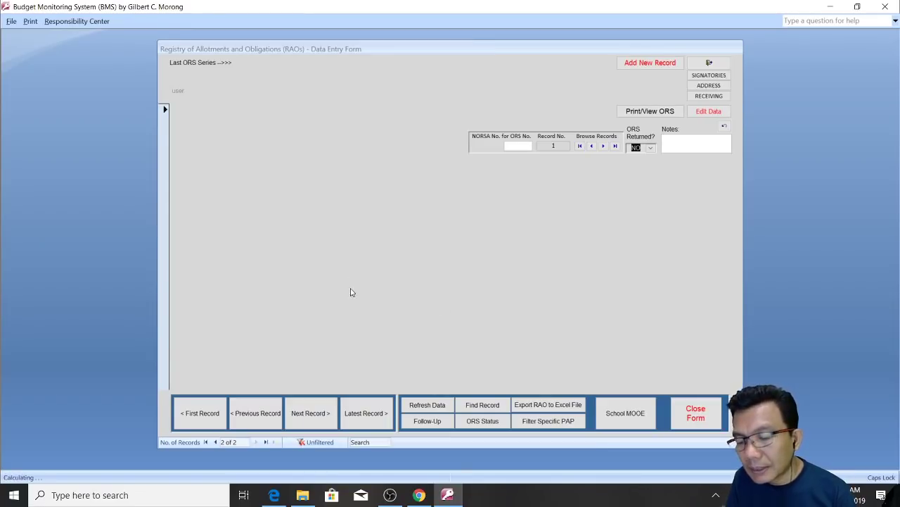
left_click(693, 413)
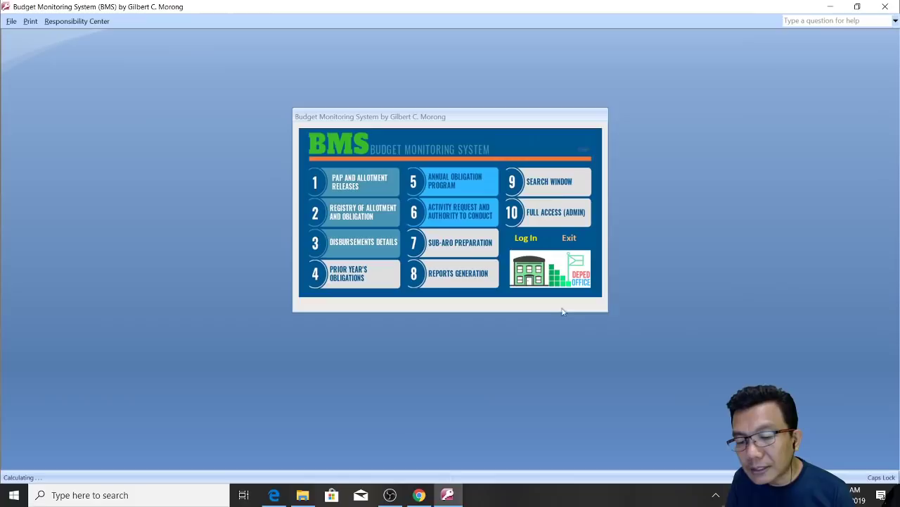
left_click(354, 218)
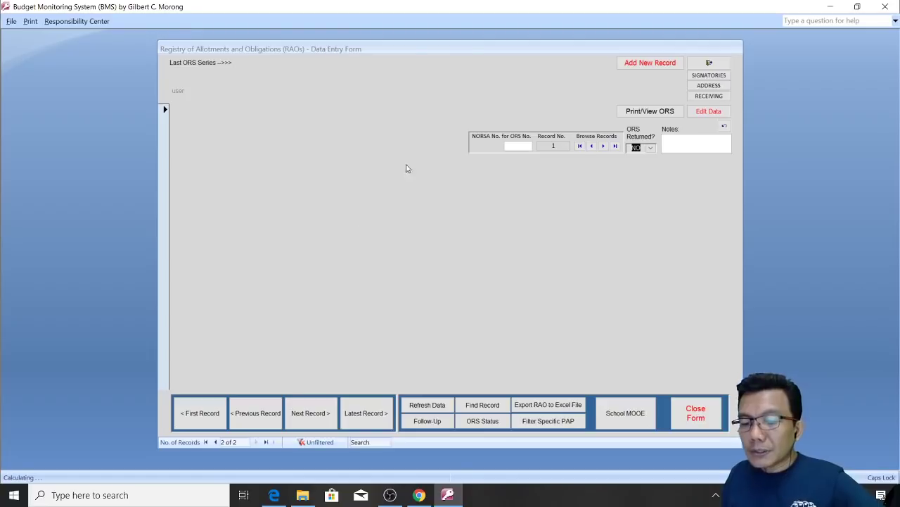
left_click(644, 67)
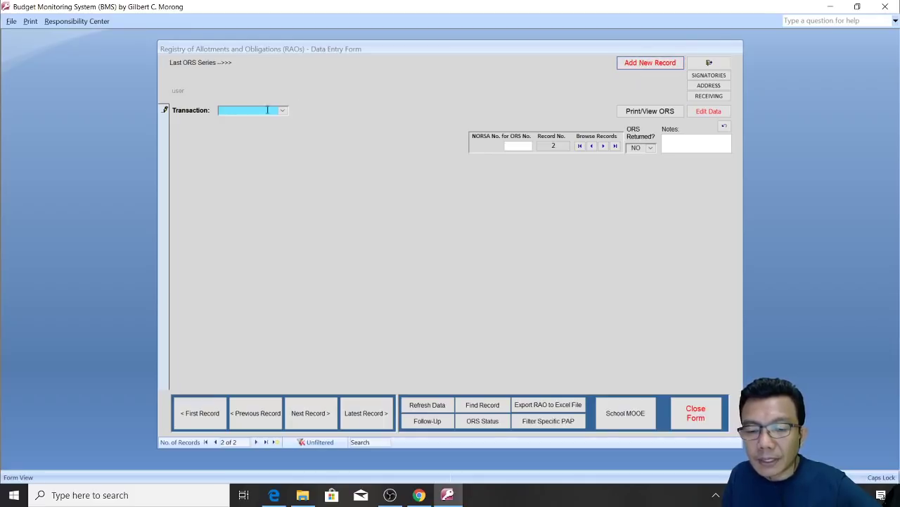
left_click(282, 111)
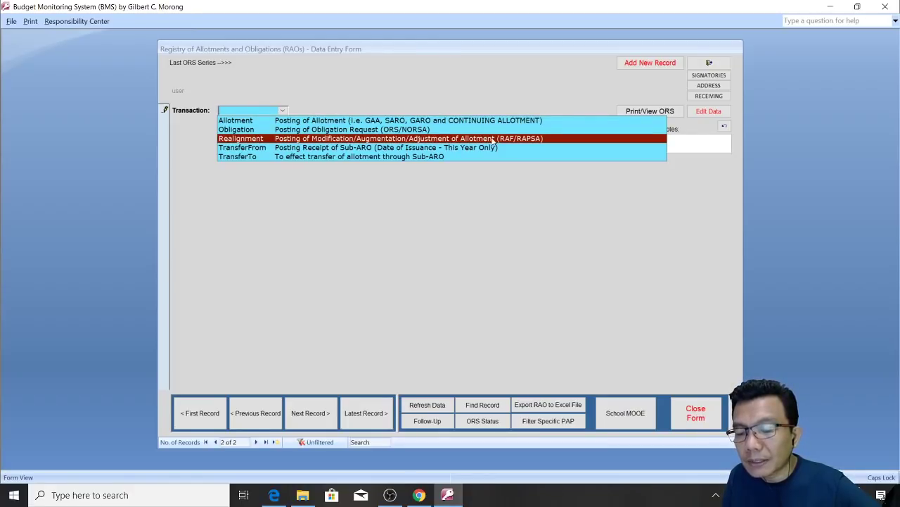
left_click(348, 140)
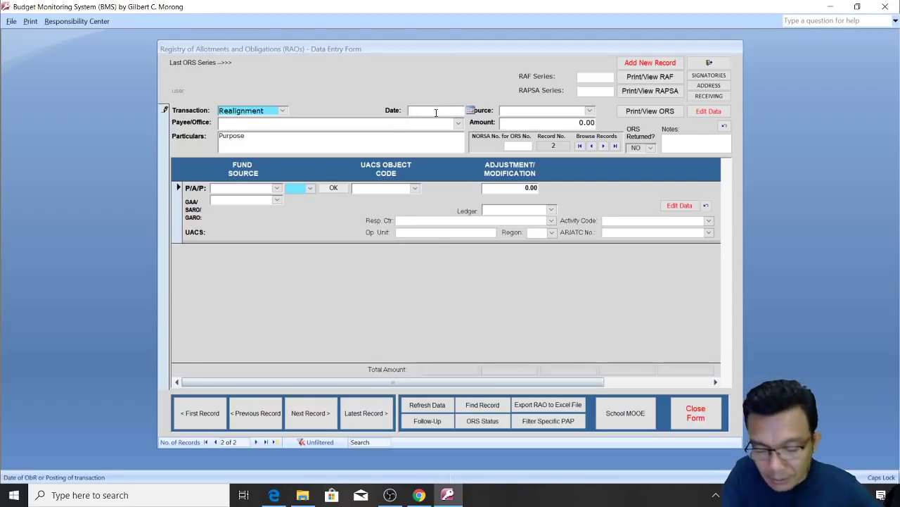
Step: Date the realignment record 12/27/2019 and set its source to 1. GAAAO
left_click(436, 111)
type("12/27")
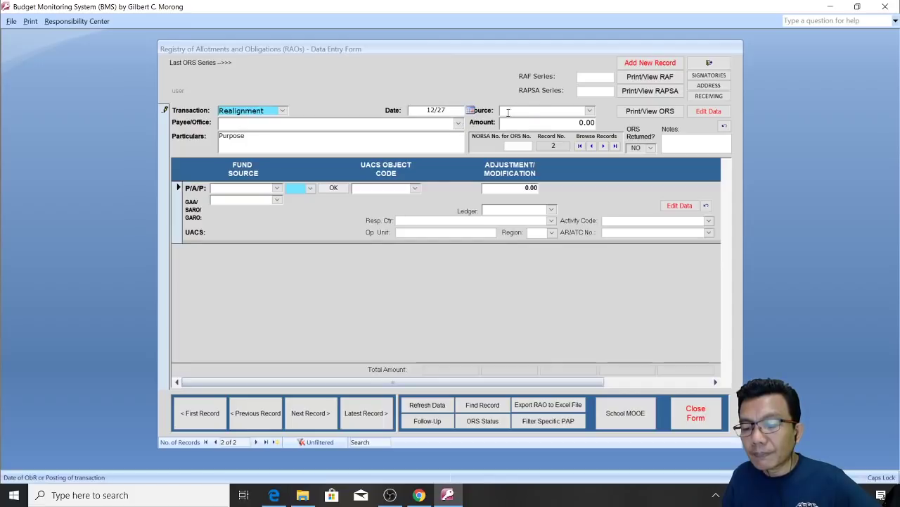
left_click(591, 111)
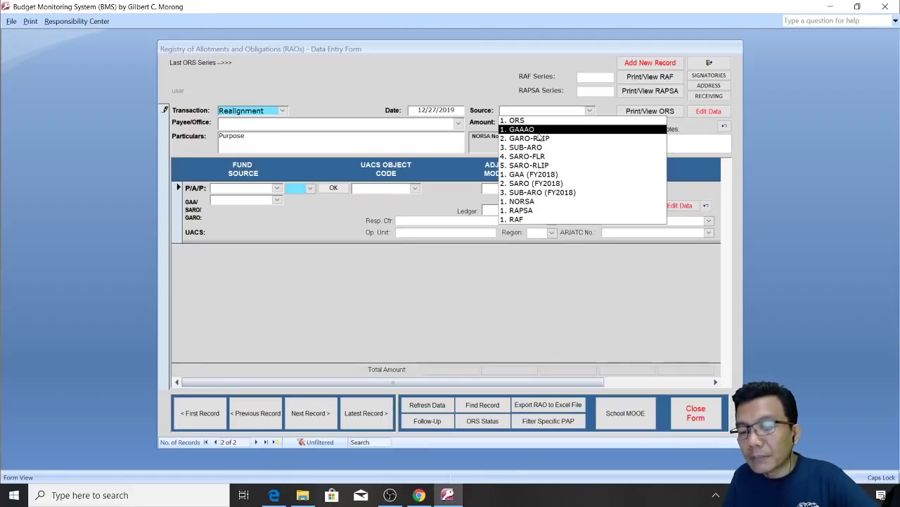
left_click(535, 130)
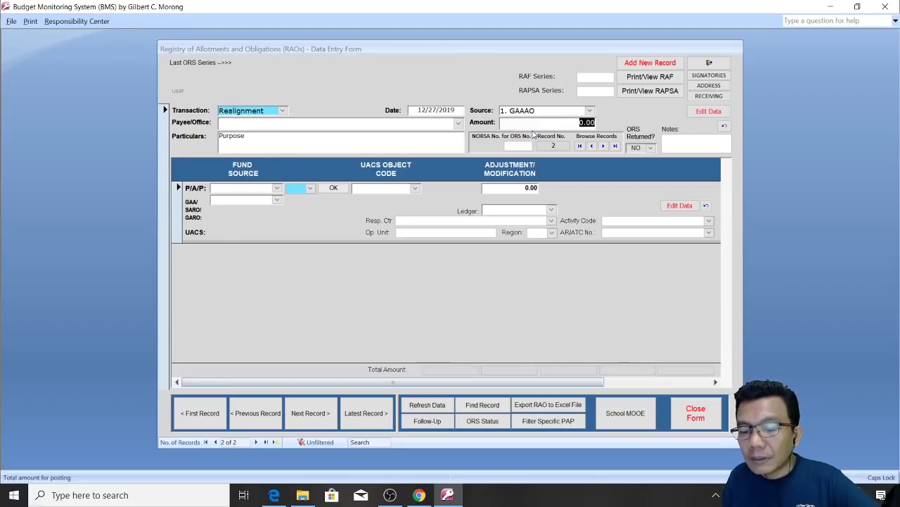
Step: Set the new realignment record's RAPSA series to 10 and its payee/office to DIVISION OF MARINDUQUE
left_click(594, 91)
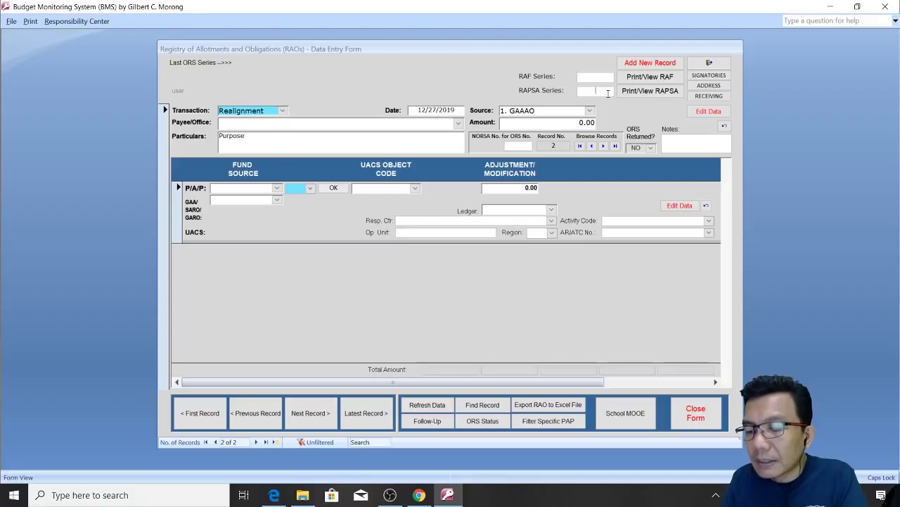
type("10")
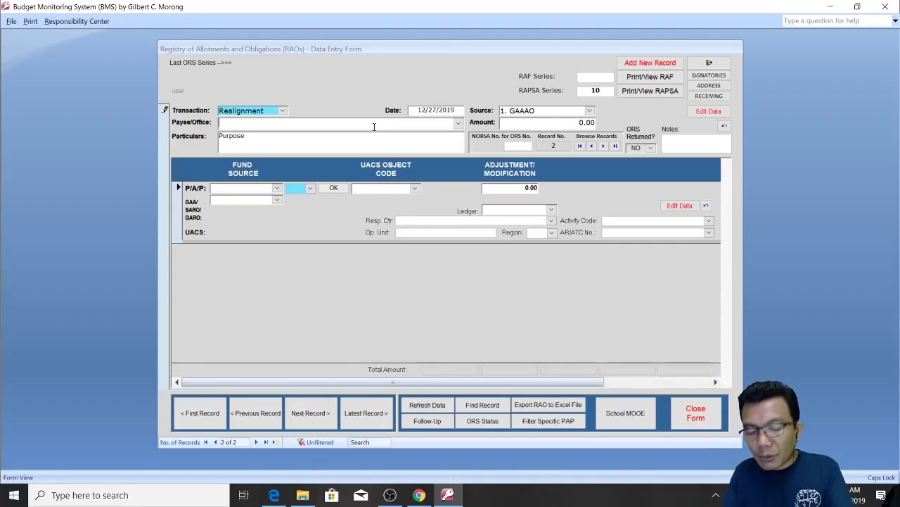
type("DIVISION OF MARINDUQUE")
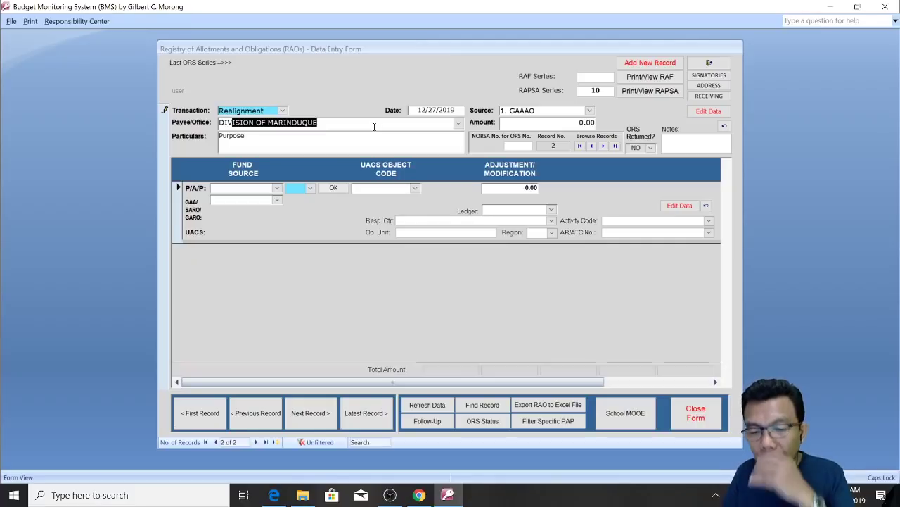
Step: Clear the placeholder word from the new realignment record's particulars
left_click(337, 139)
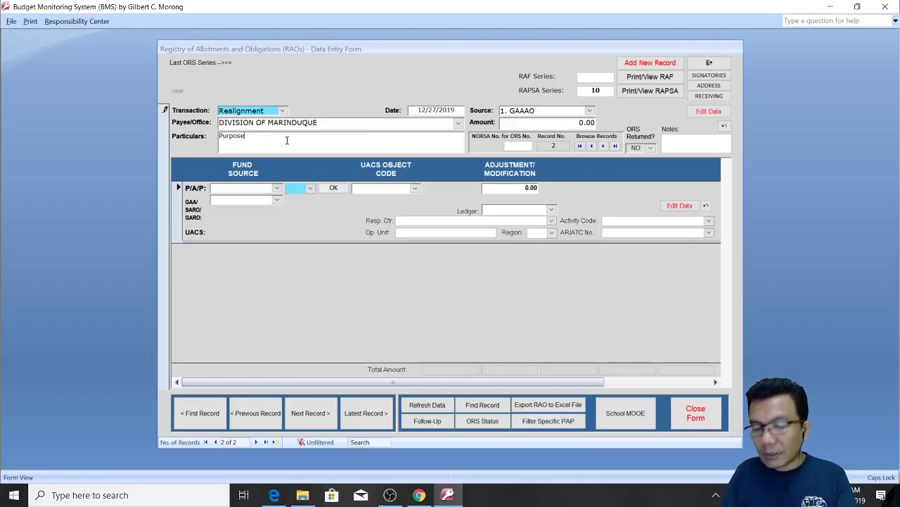
key("BackSpace")
key("BackSpace")
key("BackSpace")
key("BackSpace")
key("BackSpace")
key("BackSpace")
key("BackSpace")
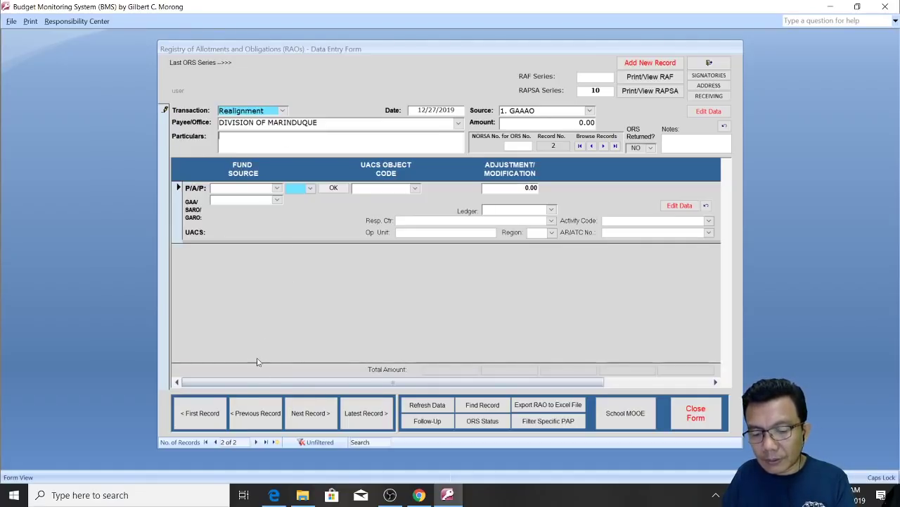
Step: Copy the previous realignment record's particulars on DepEd Memorandum OUF-2019-0404 and pooling of 2019 PS savings into the new record
left_click(258, 416)
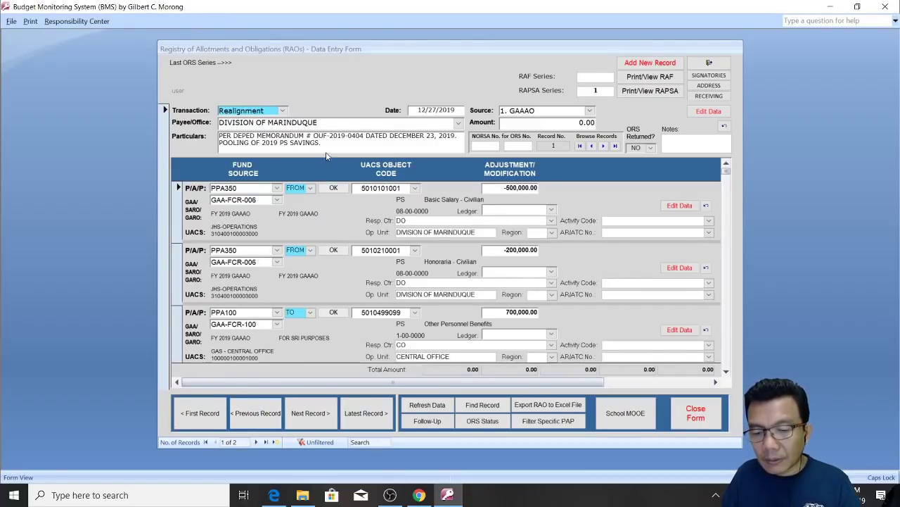
left_click_drag(322, 142, 170, 121)
key("ctrl+c")
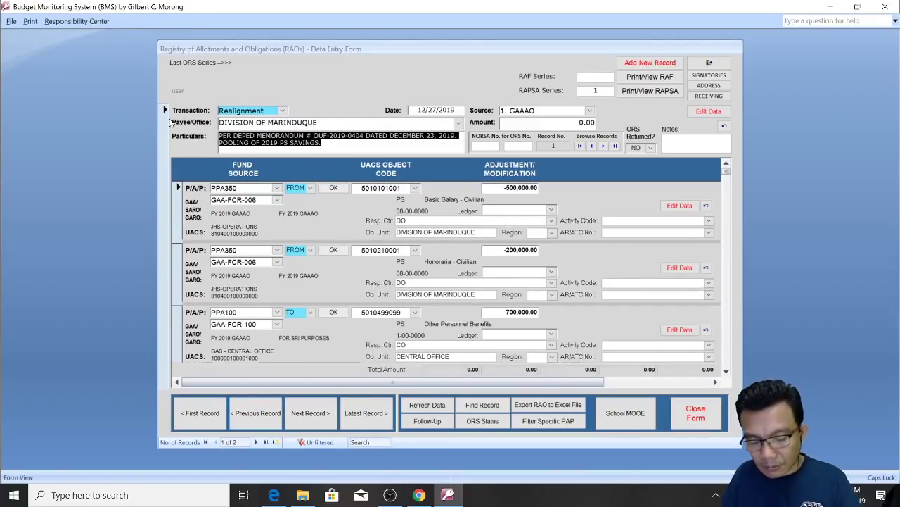
left_click(310, 415)
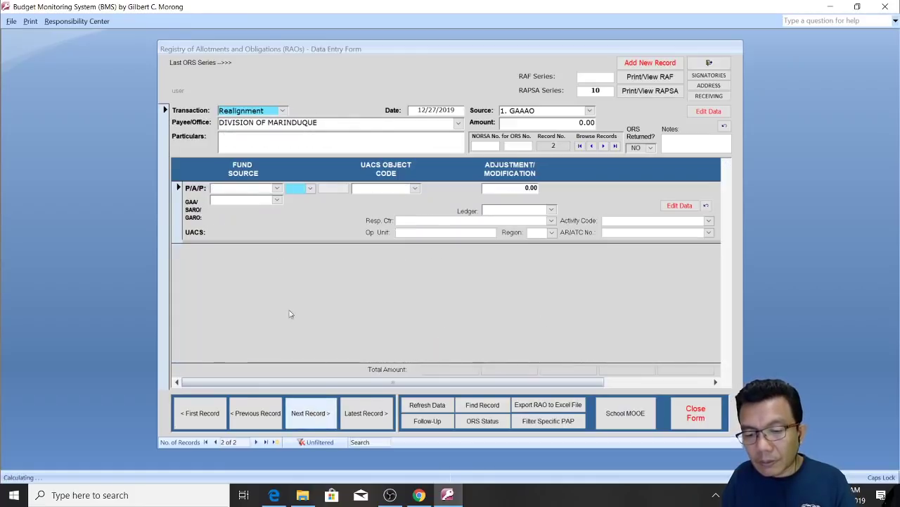
left_click(253, 150)
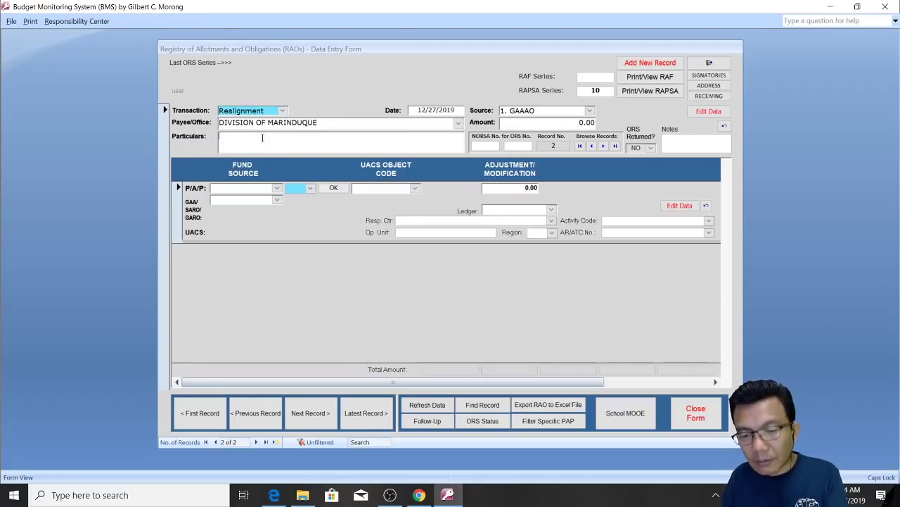
left_click(266, 413)
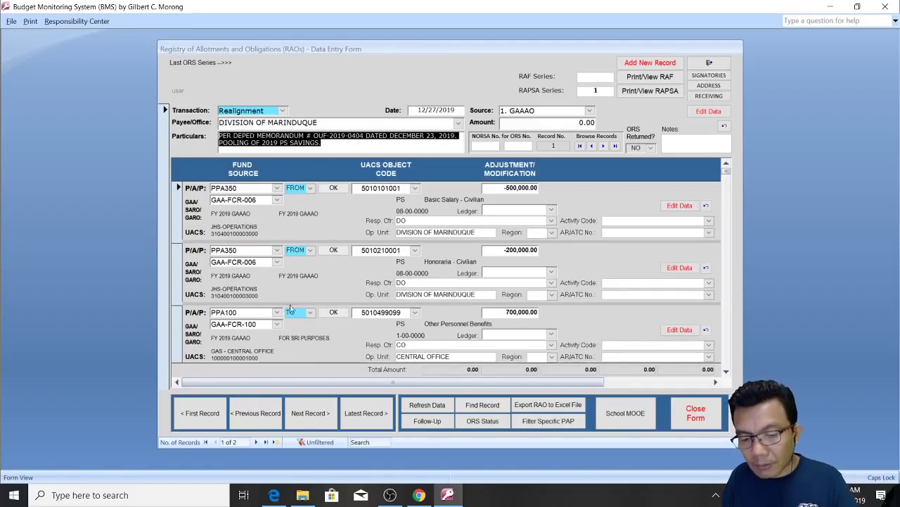
left_click(307, 413)
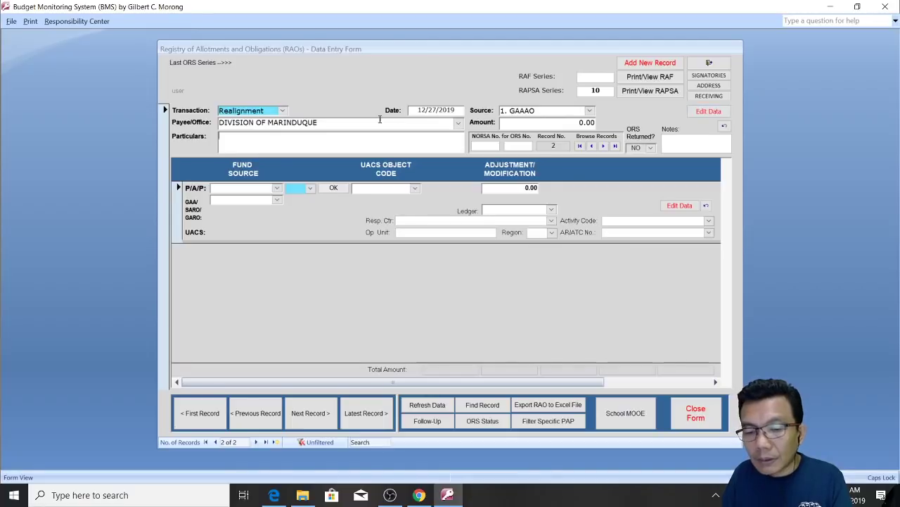
left_click(326, 147)
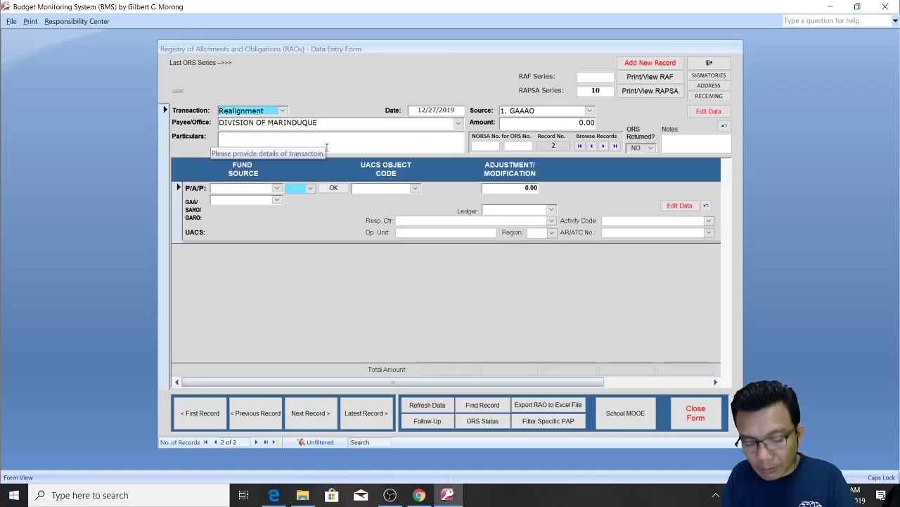
key("ctrl+v")
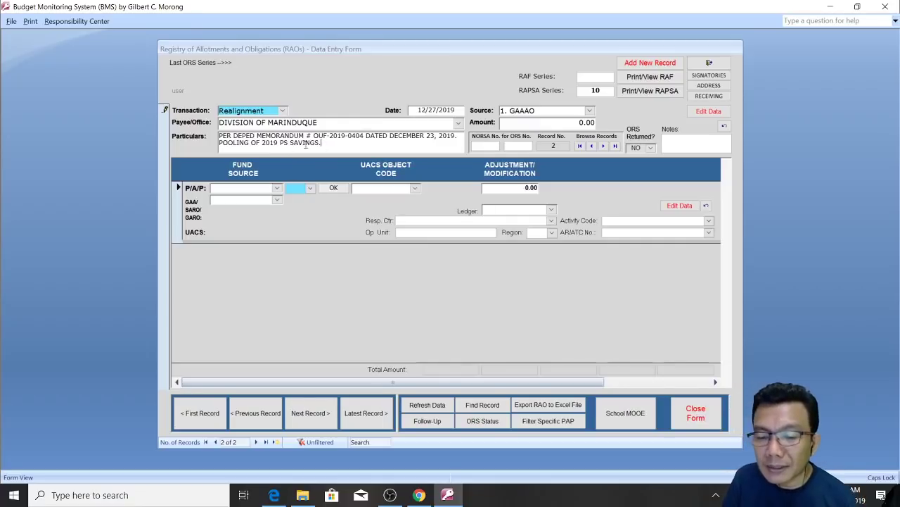
Step: Check the memorandum number, subject and date in the Pooling of Savings PDF in Edge, and return to the Budget Monitoring System
left_click(274, 494)
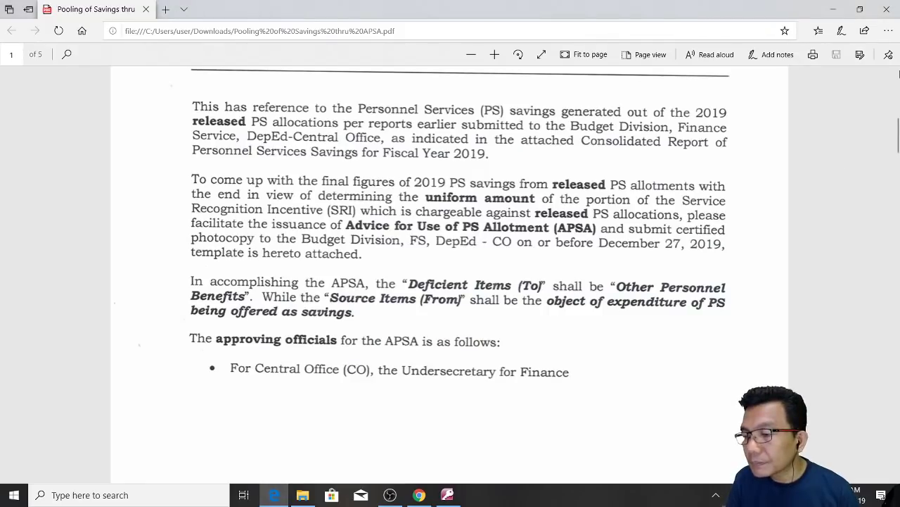
left_click(894, 71)
left_click(894, 85)
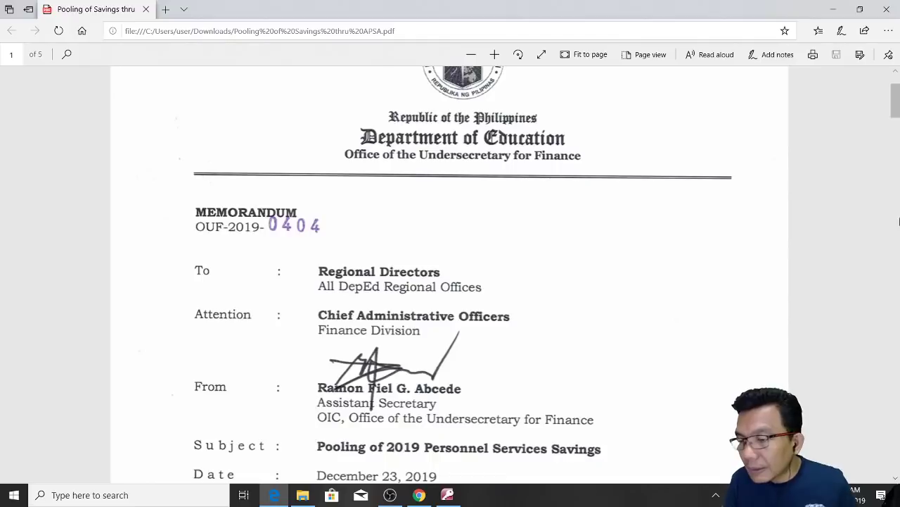
left_click_drag(897, 105, 896, 117)
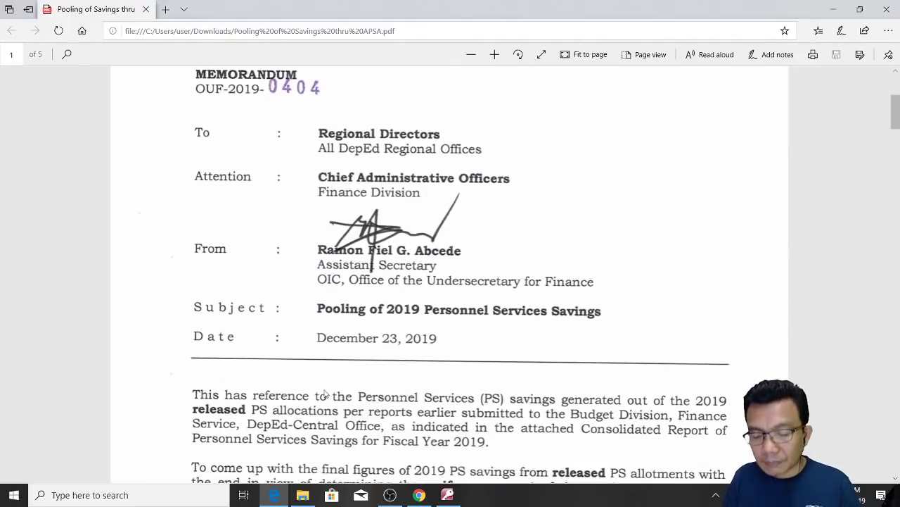
left_click(446, 495)
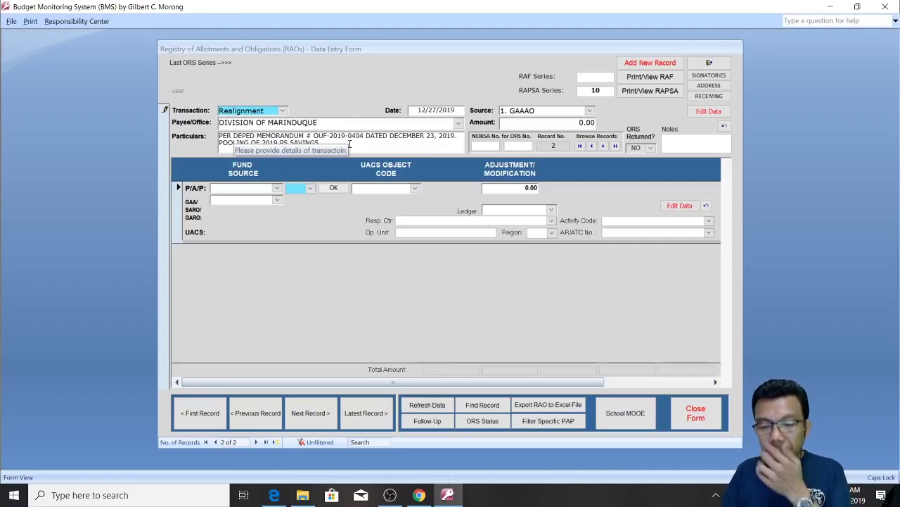
Step: Set the first line's P/A/P to PPA350 JHS-OPERATIONS and its allotment to GAA-FCR-006 under FY 2019 GAAAO
left_click(253, 190)
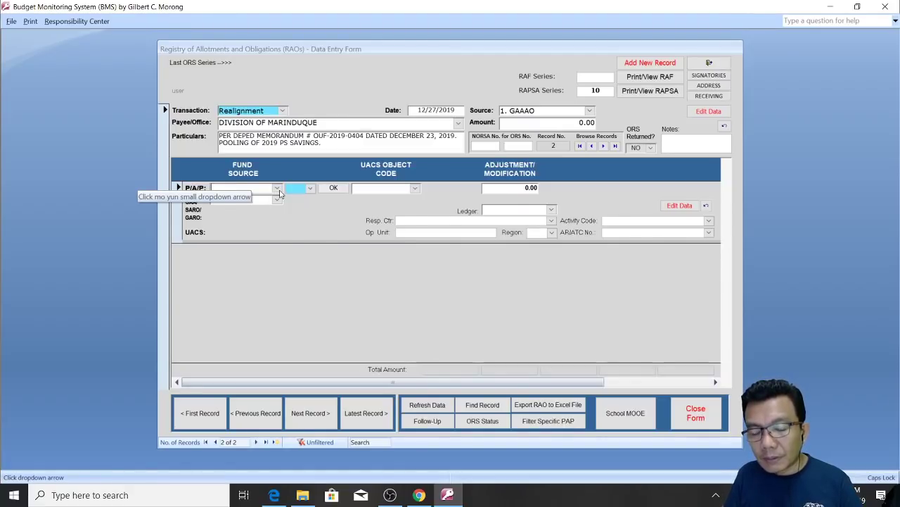
left_click(277, 189)
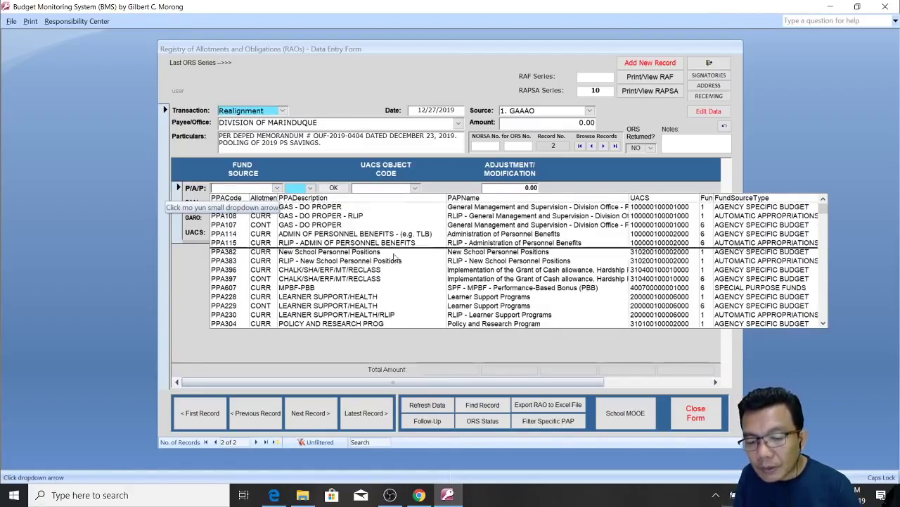
left_click(827, 308)
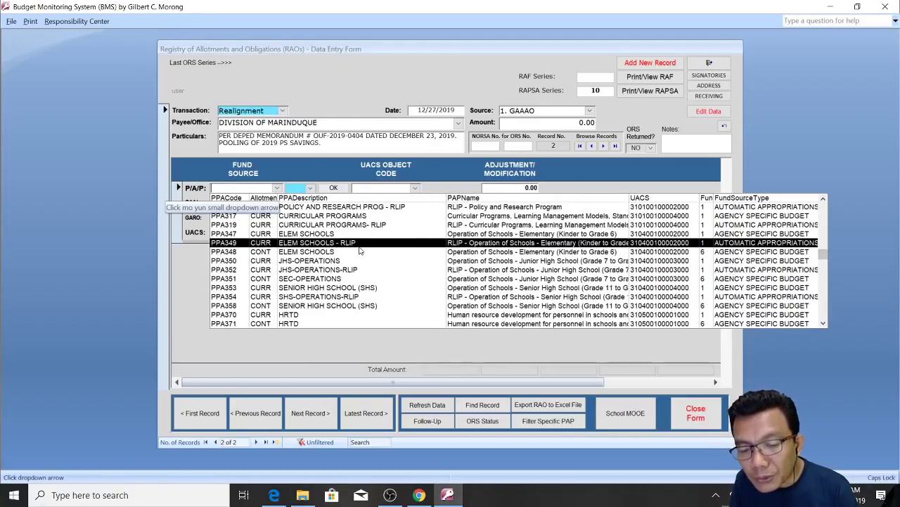
left_click(293, 261)
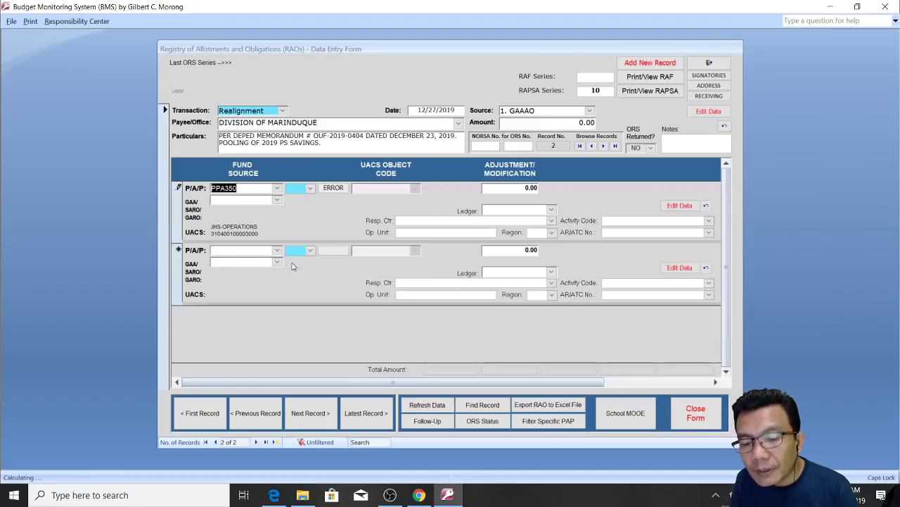
left_click(255, 200)
left_click(278, 200)
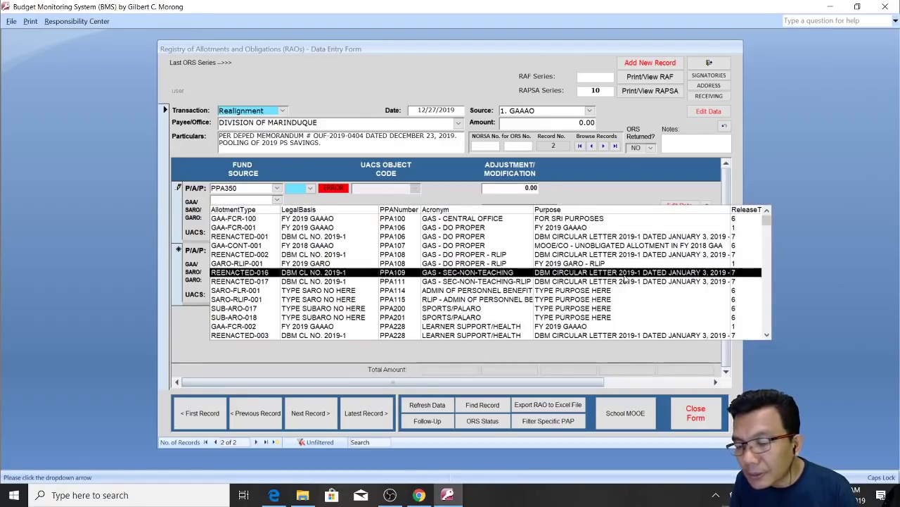
scroll(770, 319, "down", 5)
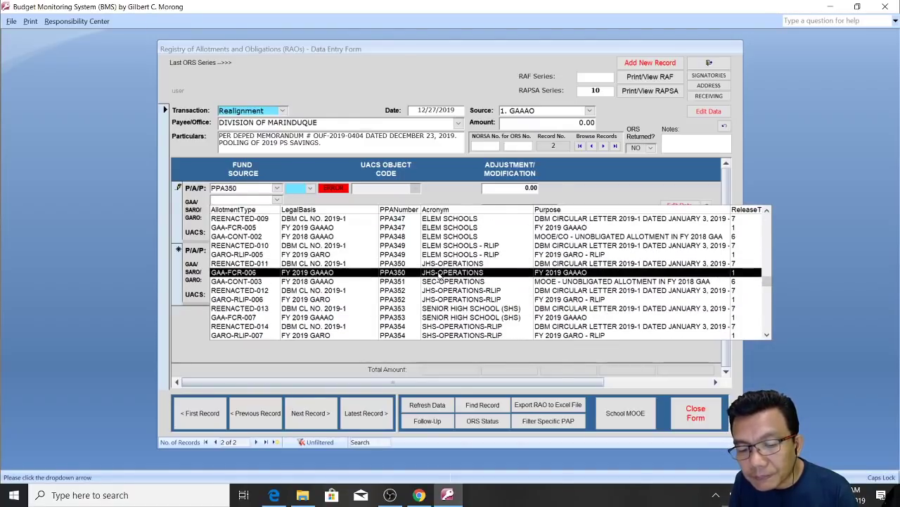
left_click(401, 275)
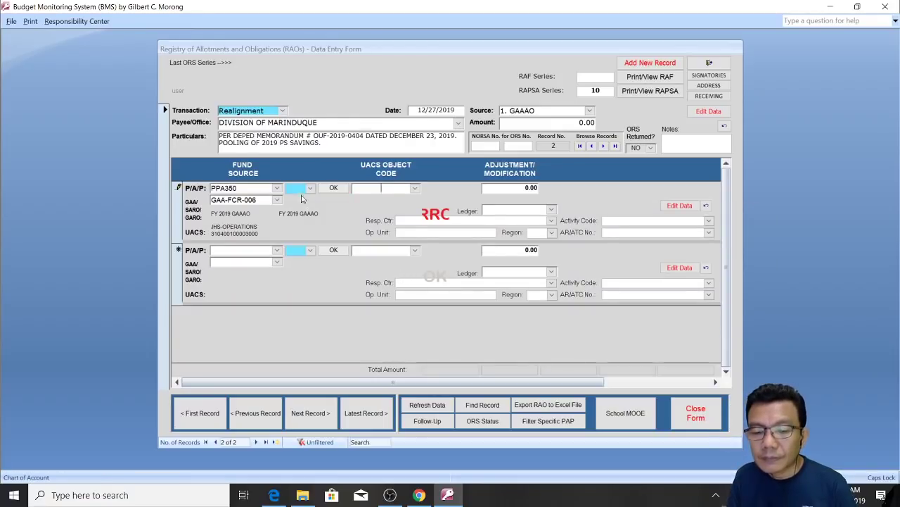
left_click(300, 189)
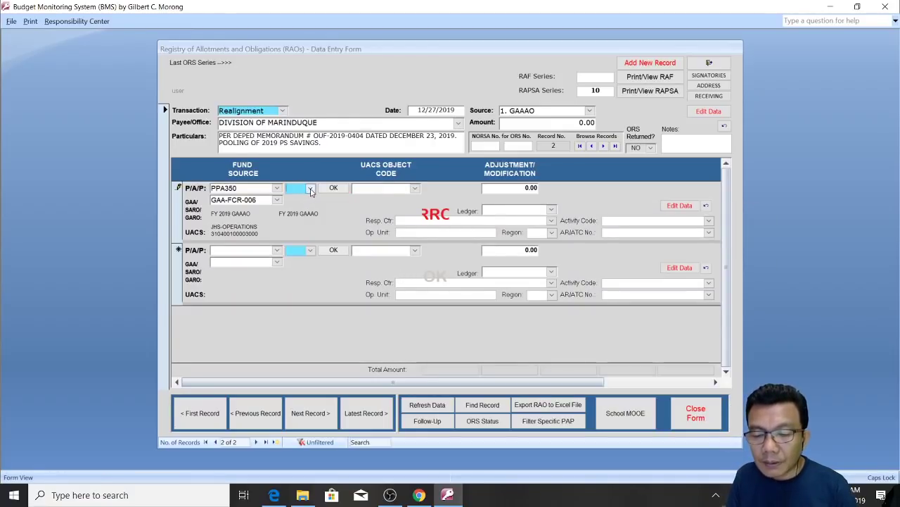
left_click(310, 190)
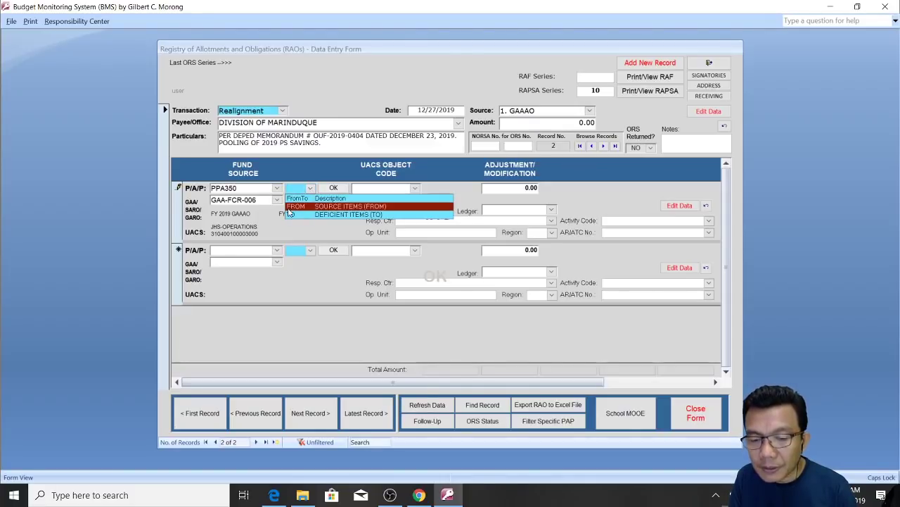
left_click(299, 209)
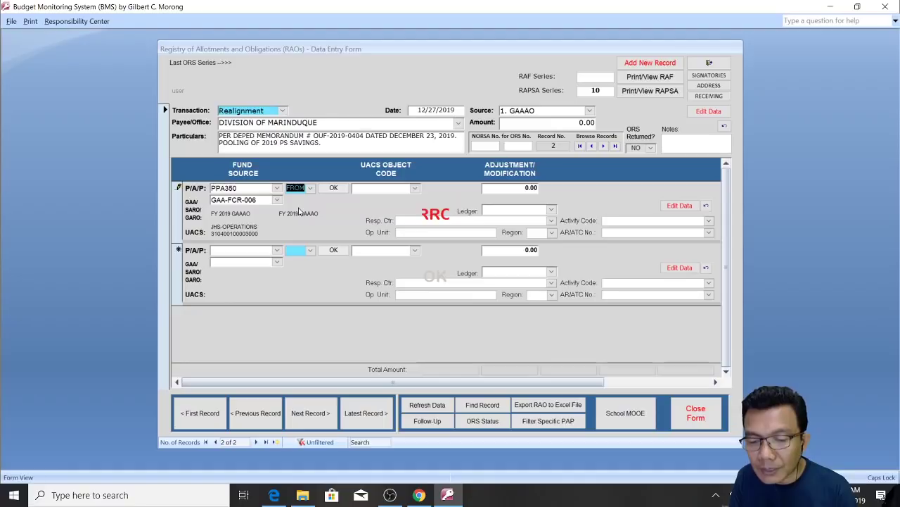
left_click(407, 188)
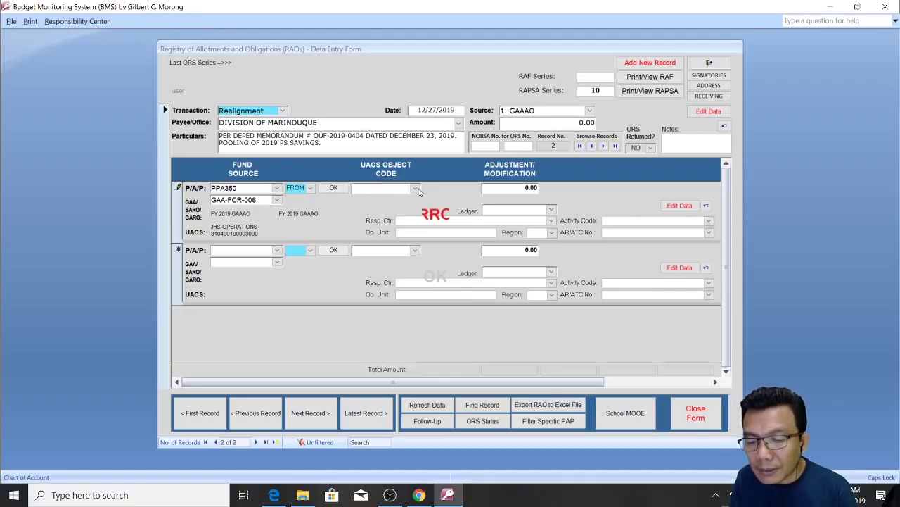
left_click(416, 189)
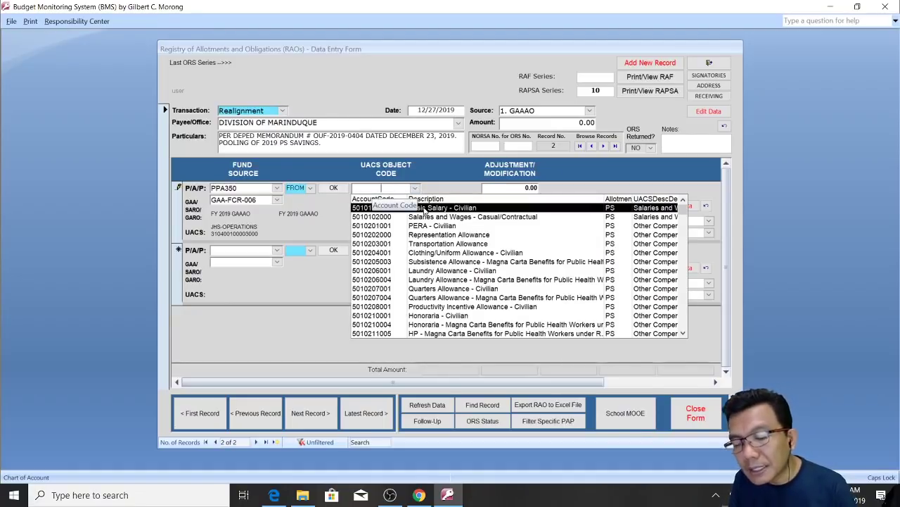
left_click(438, 210)
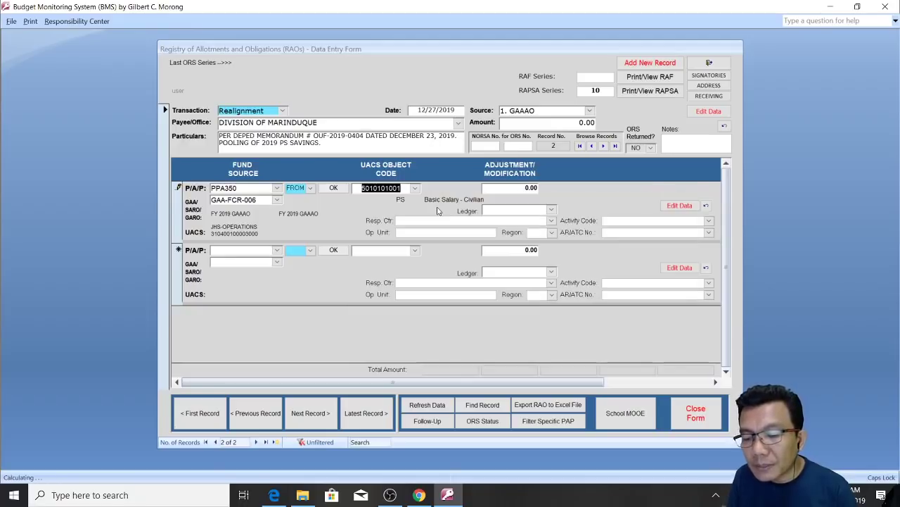
Step: Set the first line's adjustment to -500,000.00 and its responsibility center to DO (08-00-0000)
left_click_drag(506, 186, 561, 188)
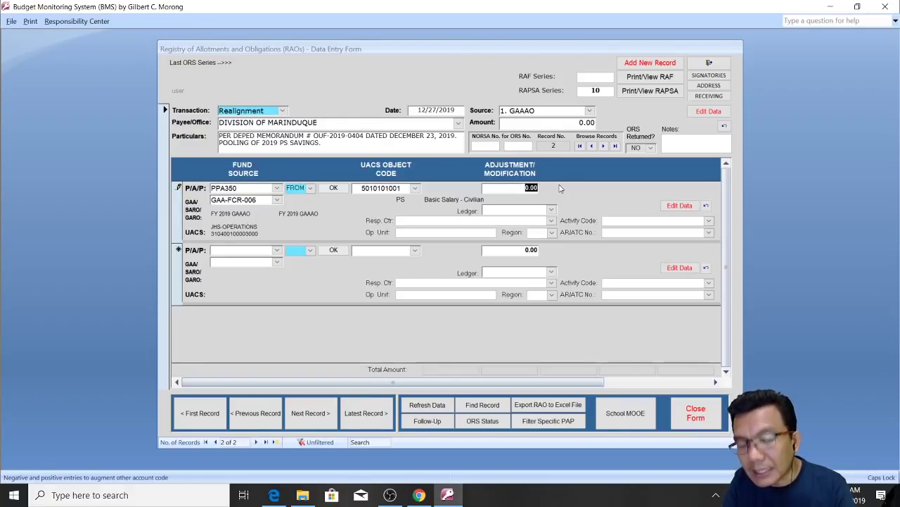
type("-5")
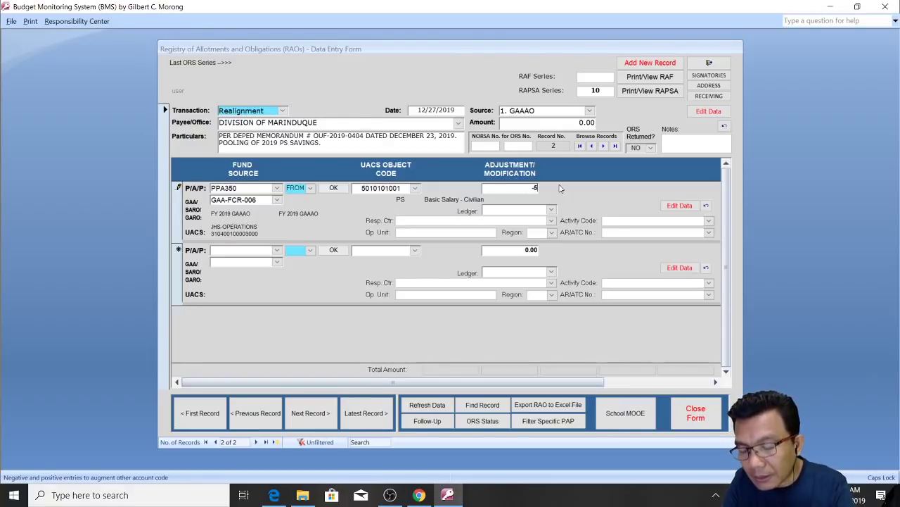
type("00000")
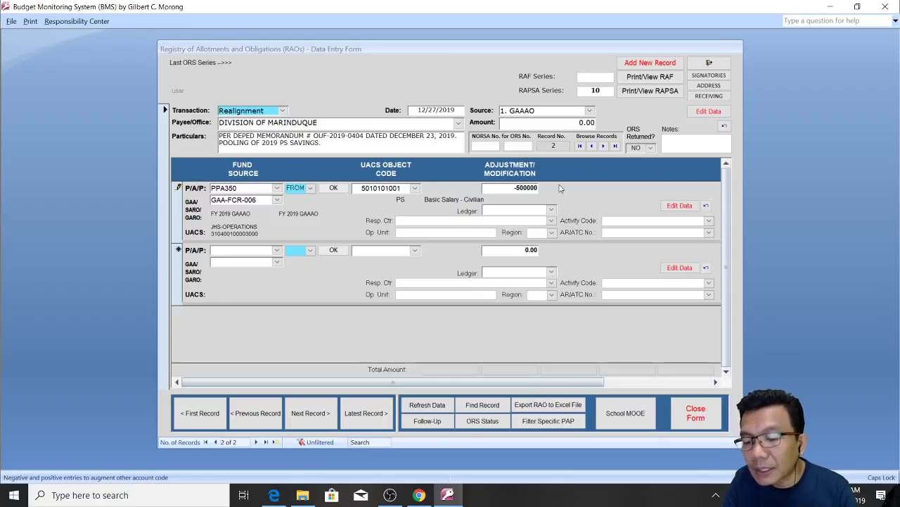
left_click(428, 225)
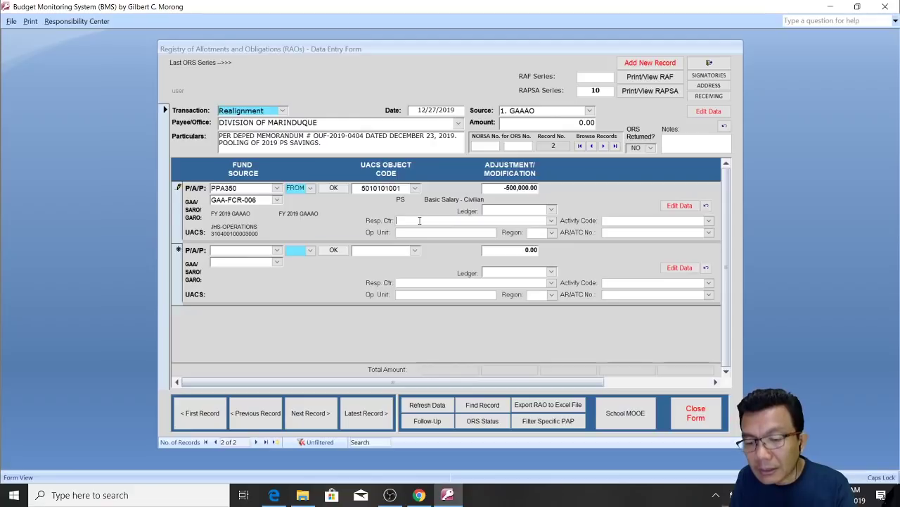
type("D0")
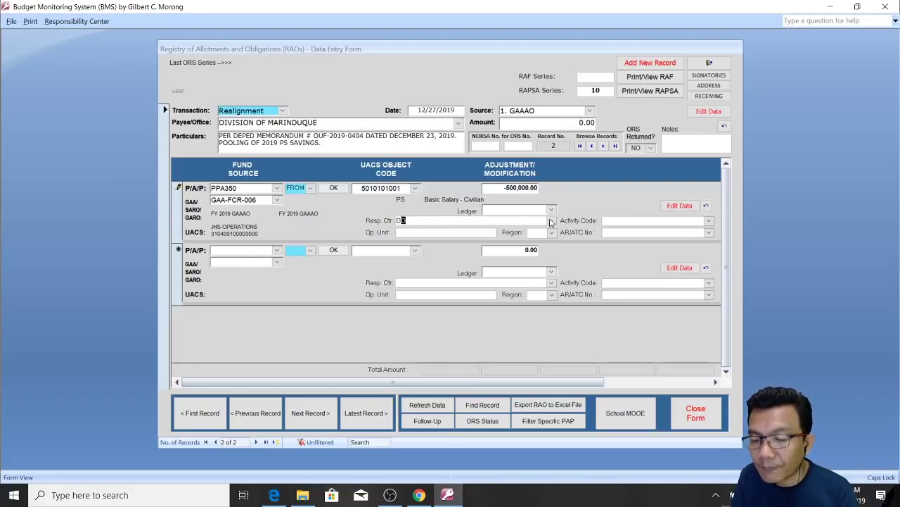
left_click(552, 223)
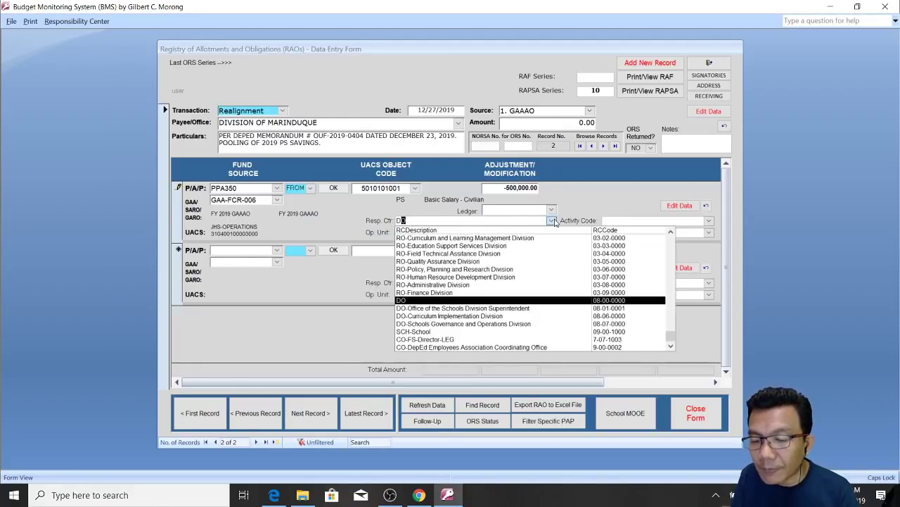
left_click(414, 301)
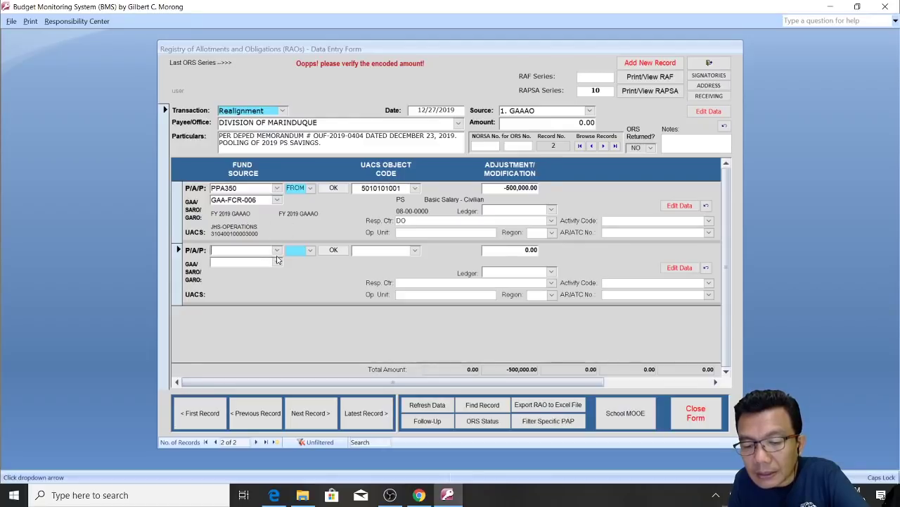
left_click(498, 211)
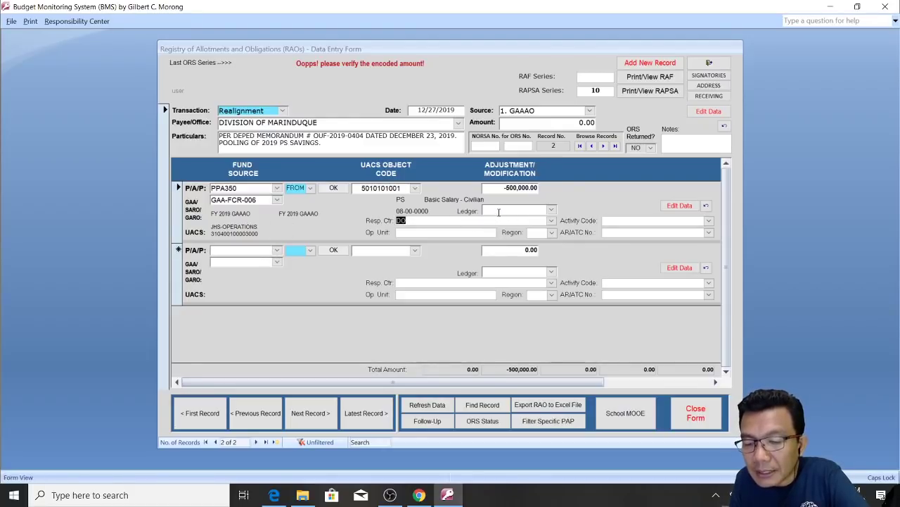
Step: Set the second line's P/A/P to PPA350 JHS-OPERATIONS and its allotment to REENACTED-011 under DBM CL NO. 2019-1
left_click(277, 250)
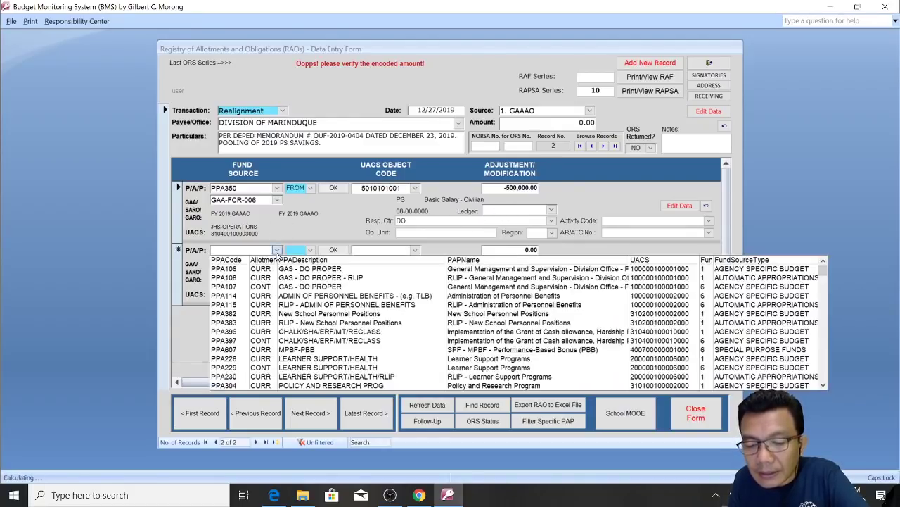
left_click(824, 369)
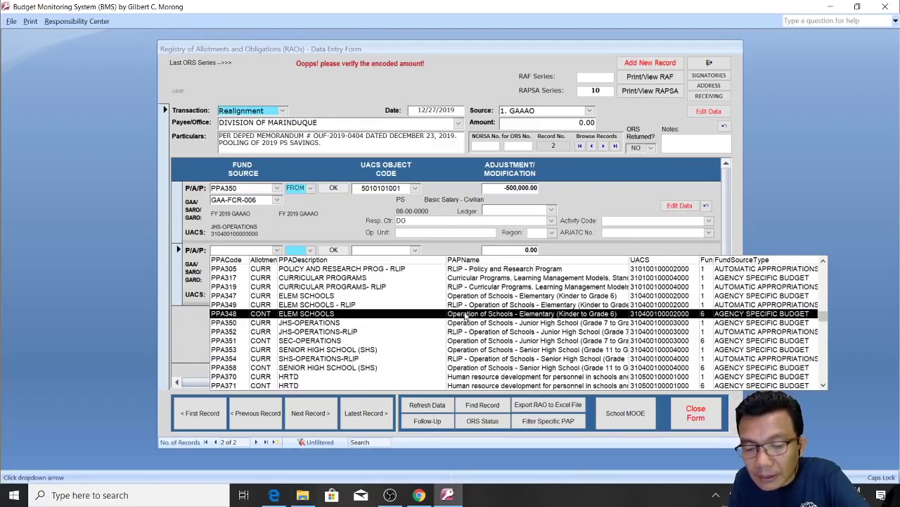
left_click(320, 323)
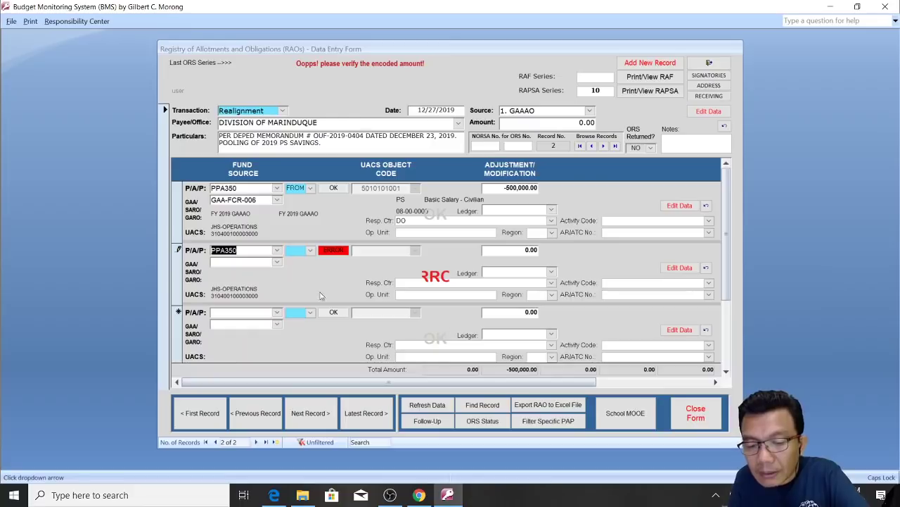
left_click(261, 261)
left_click(278, 262)
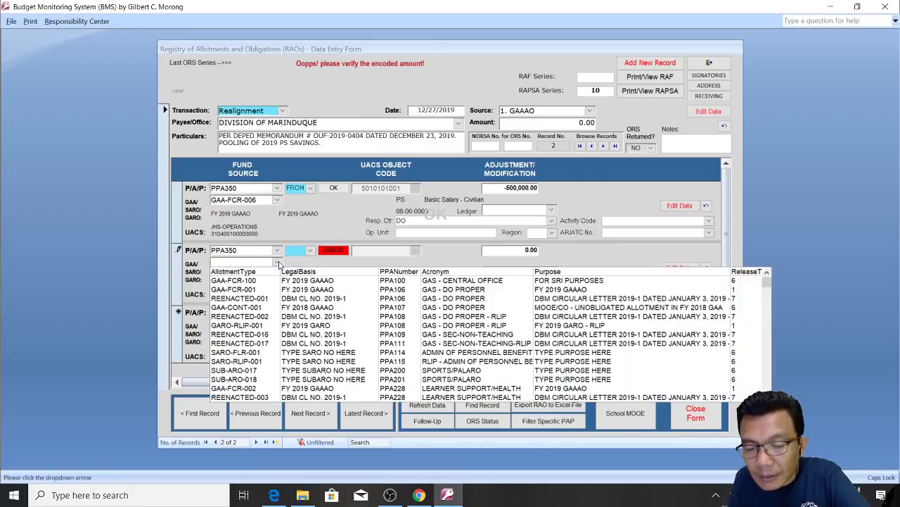
left_click(768, 375)
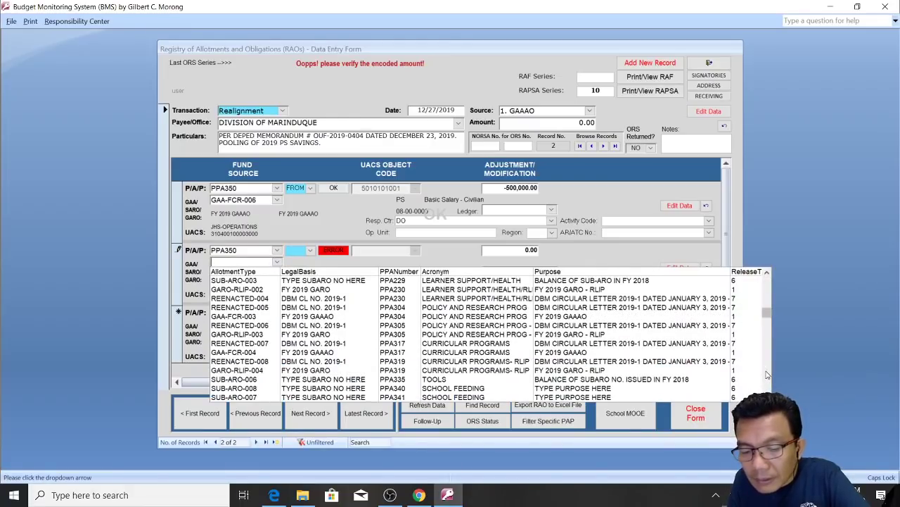
left_click(767, 375)
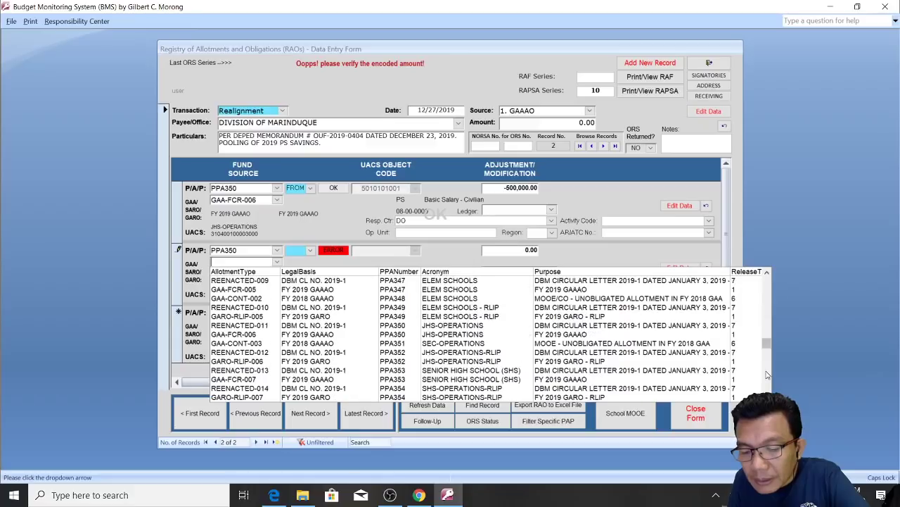
left_click(413, 325)
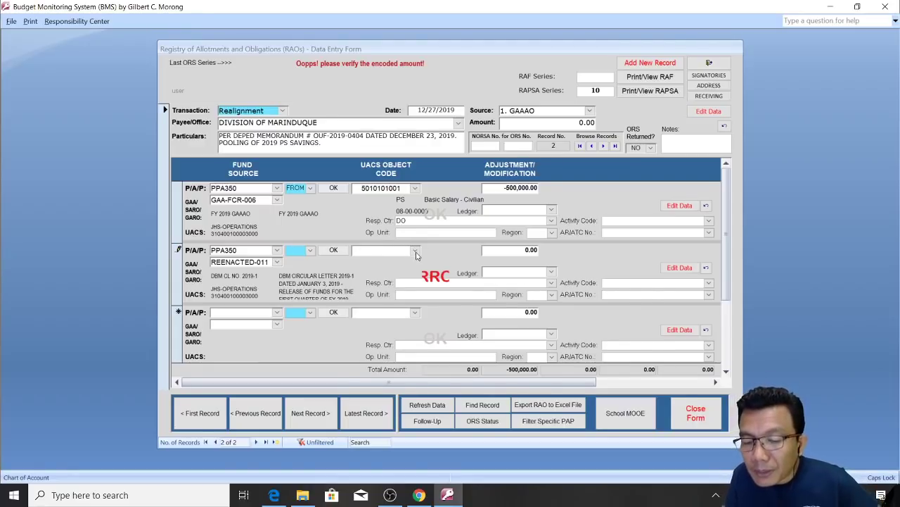
left_click(415, 250)
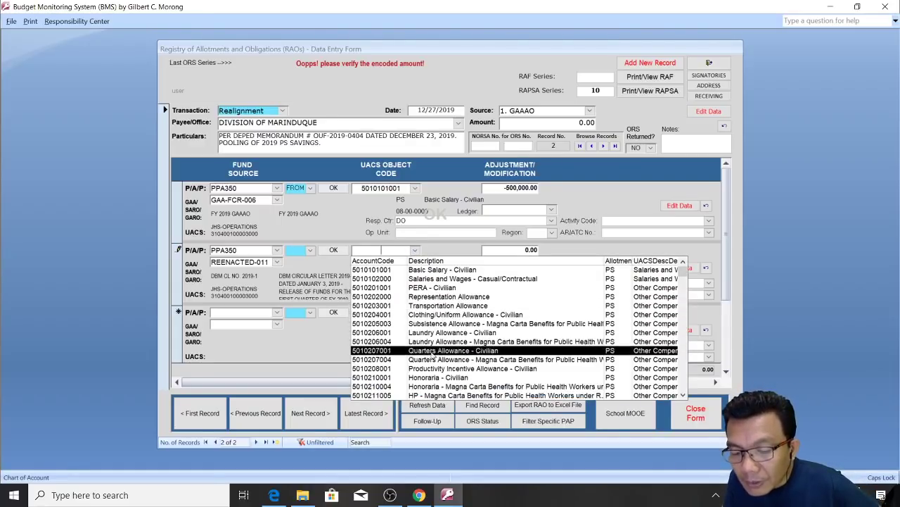
left_click(435, 378)
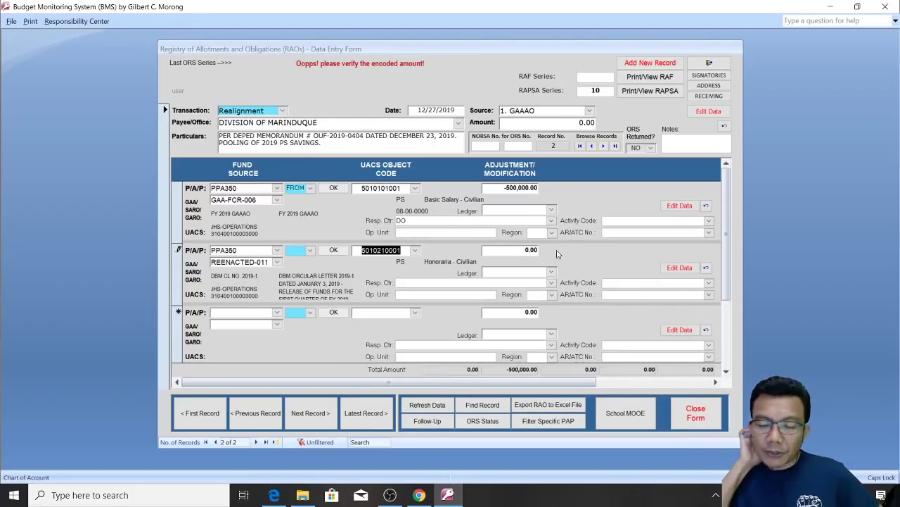
left_click(519, 247)
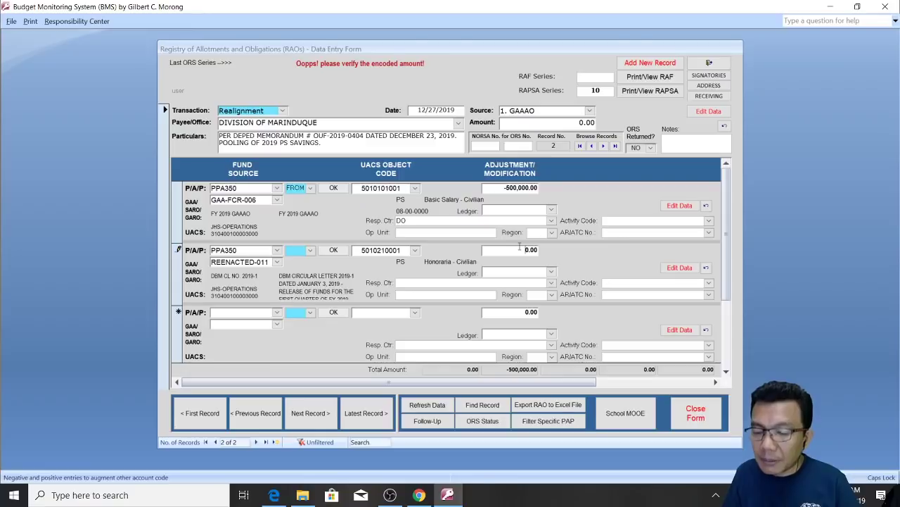
double_click(527, 248)
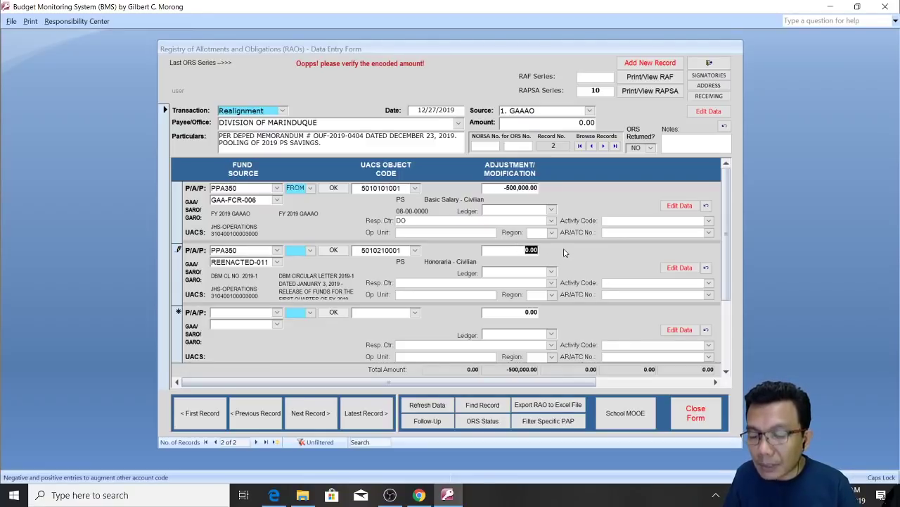
type("-100000")
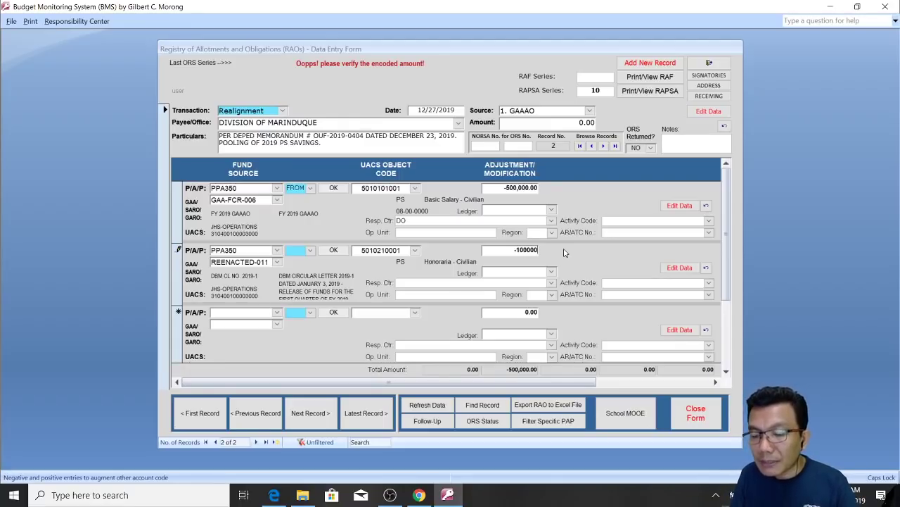
Step: Set the second line's responsibility center to DO and save the line
left_click(444, 284)
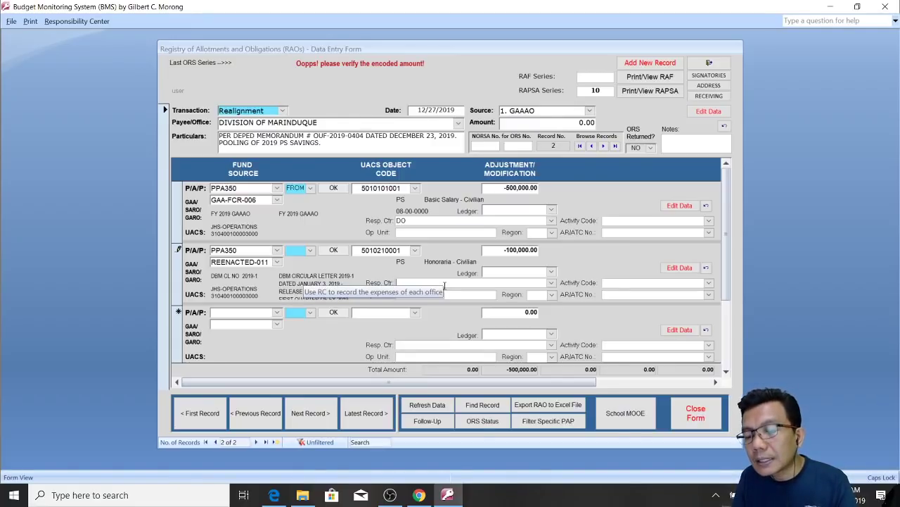
type("DO")
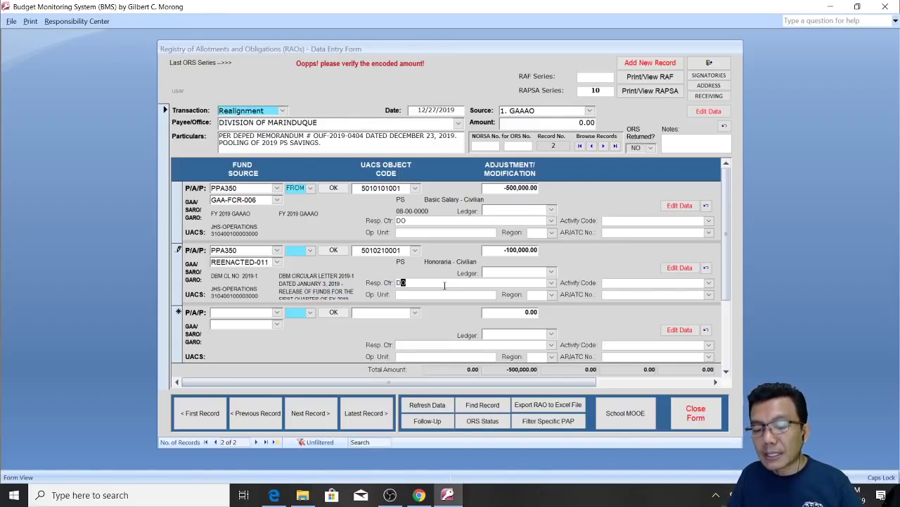
left_click(369, 314)
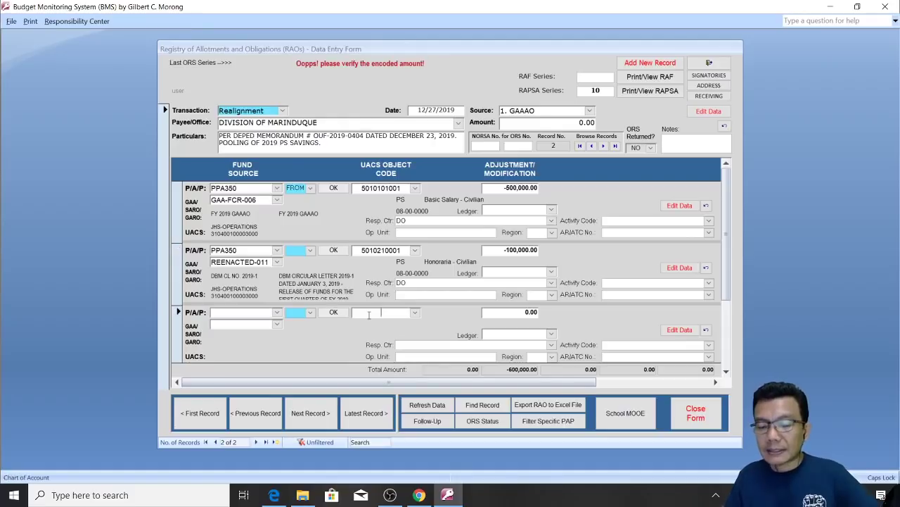
left_click(407, 345)
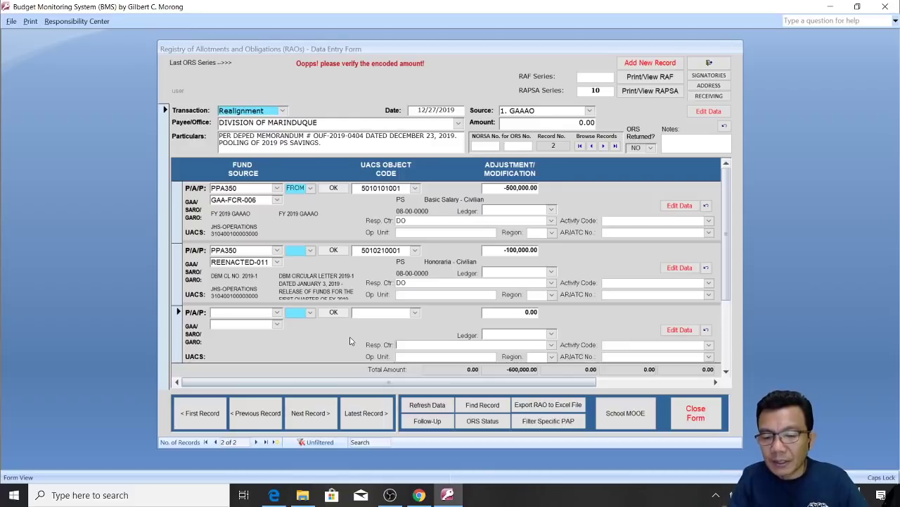
left_click(264, 312)
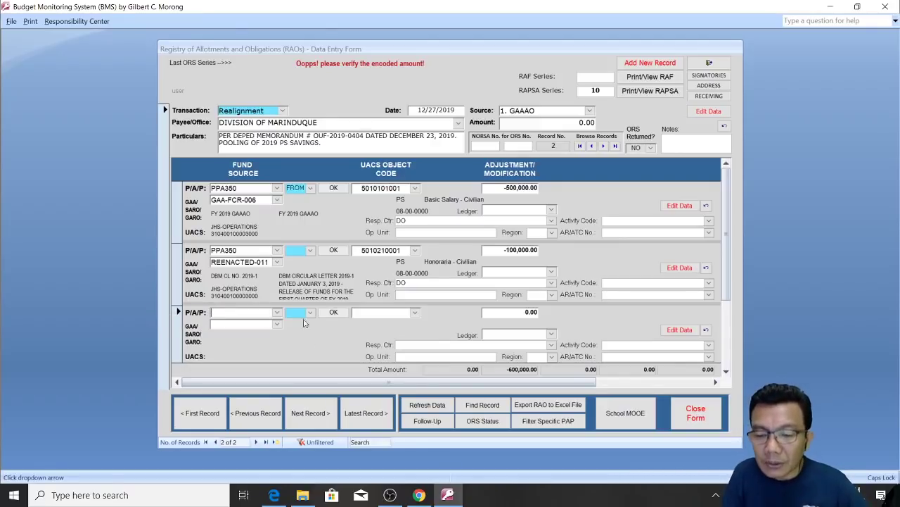
Step: Mark the second line, Honoraria - Civilian, as a source item (FROM)
left_click(310, 250)
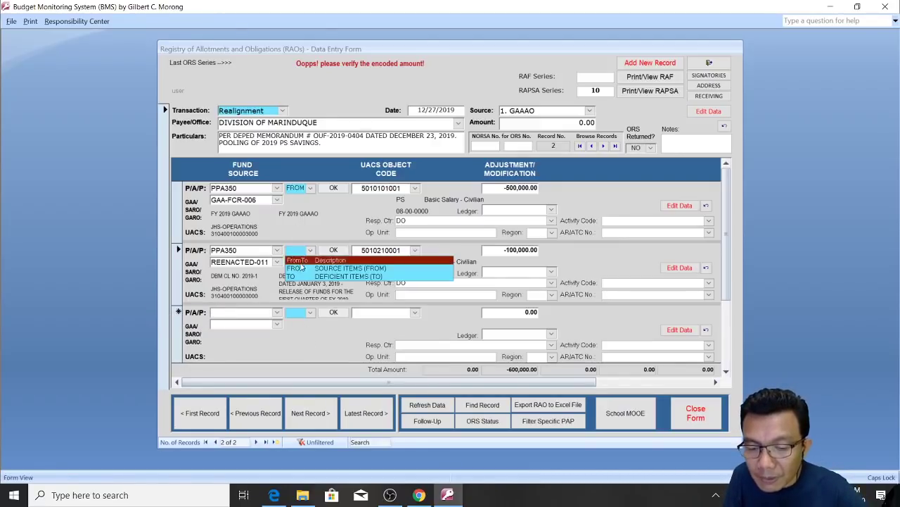
left_click(299, 268)
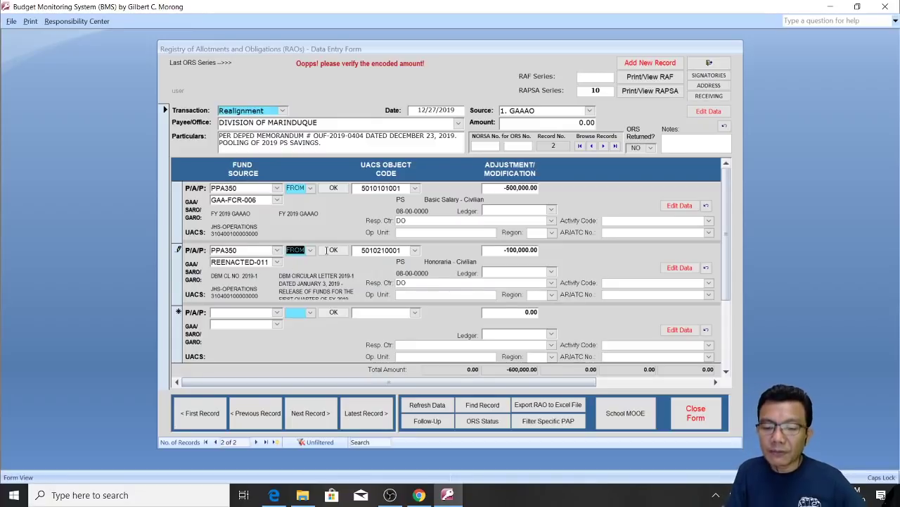
key("Tab")
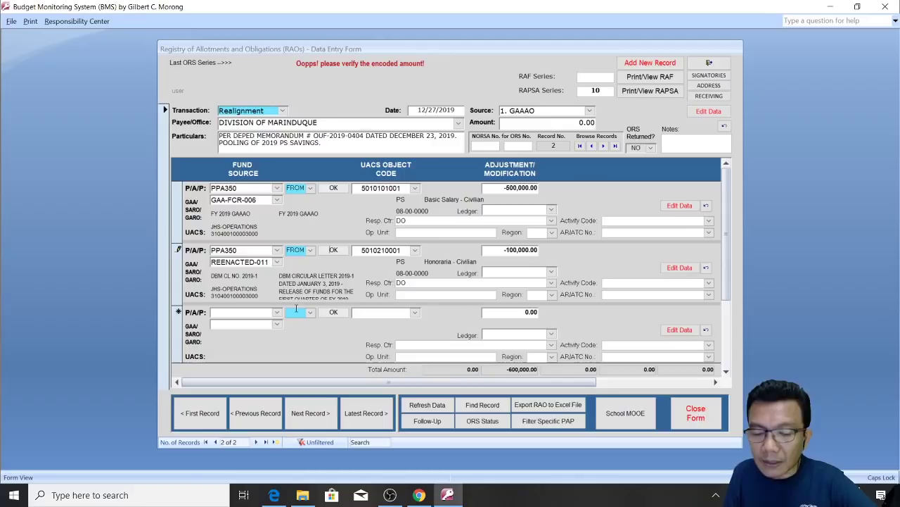
Step: Set the third line's P/A/P to PPA100 GAS - CENTRAL OFFICE
left_click(264, 312)
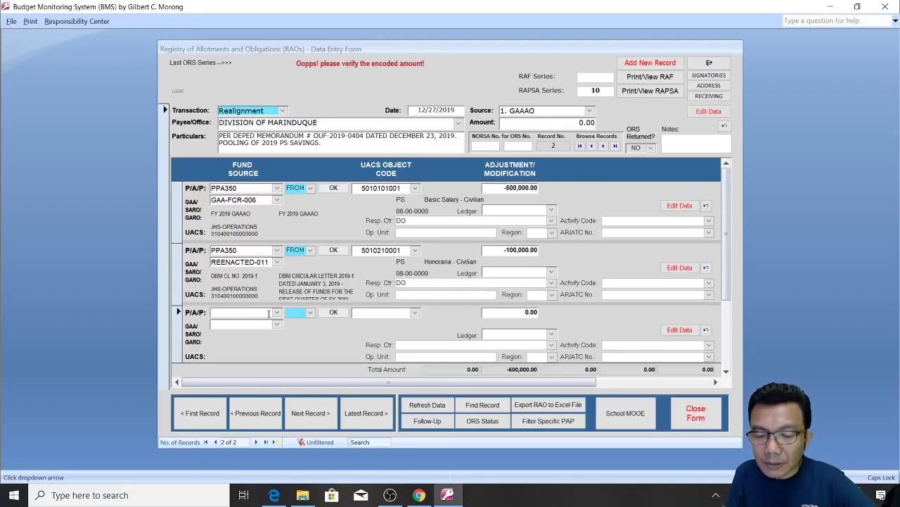
left_click(277, 312)
key("Down")
key("Down")
key("Down")
key("Down")
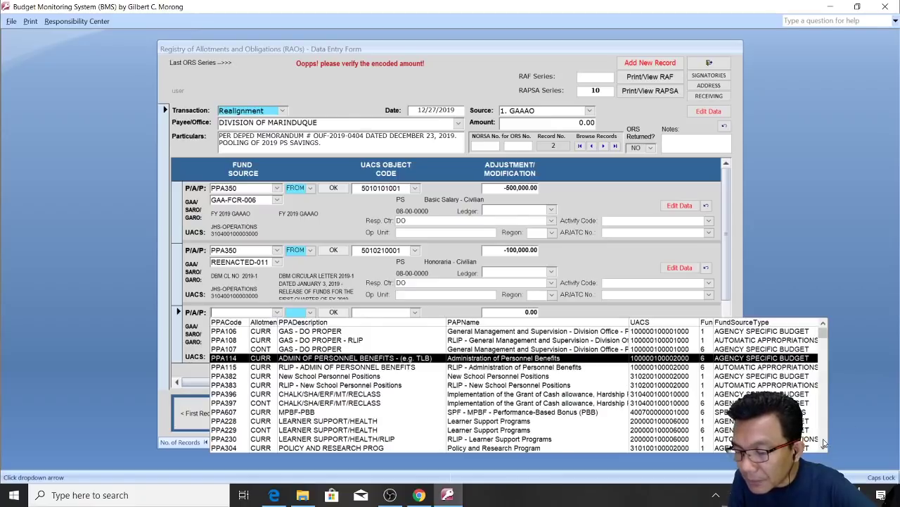
left_click(822, 450)
left_click_drag(821, 450, 822, 450)
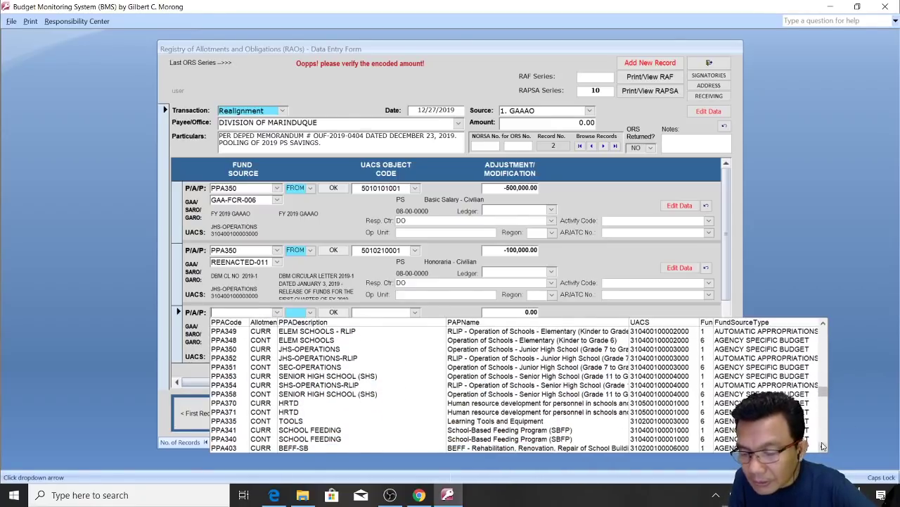
scroll(434, 443, "down", 5)
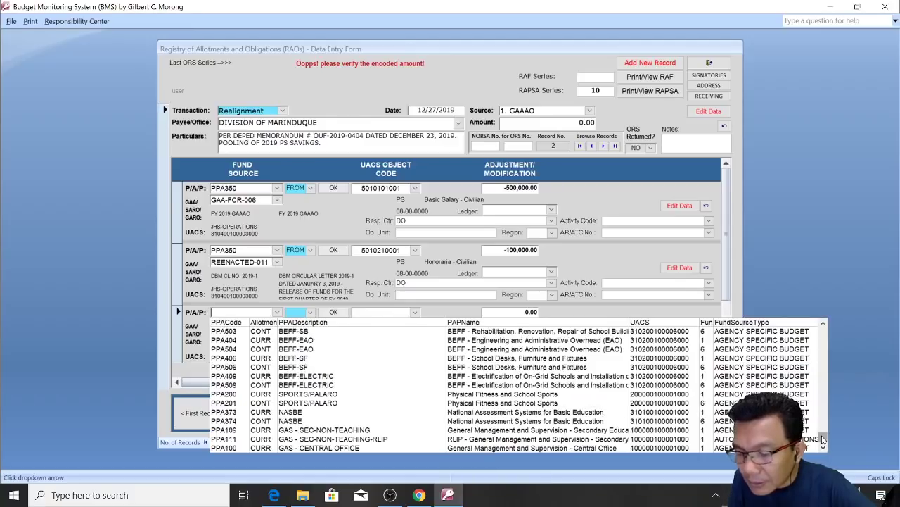
left_click(338, 446)
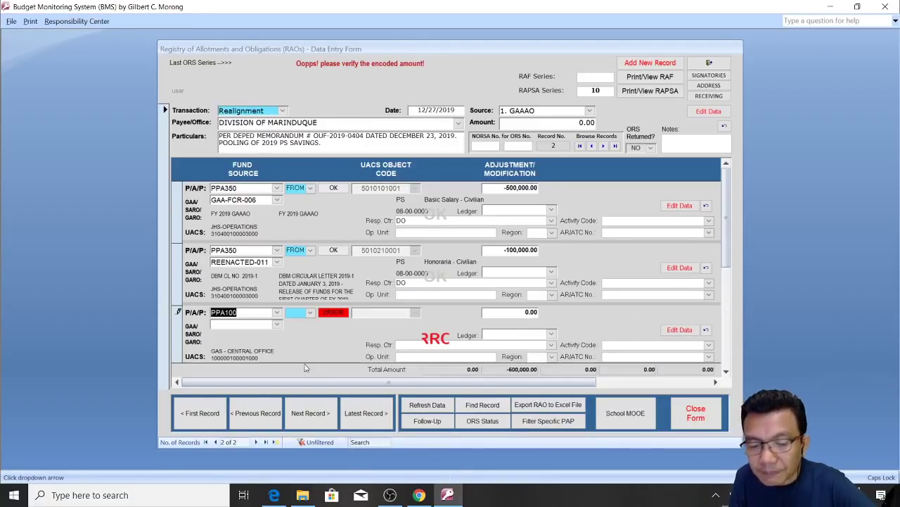
Step: Set the third line's allotment source to GAA-FCR-100 for SRI purposes and mark the line as a deficient item (TO)
left_click(264, 325)
left_click(277, 324)
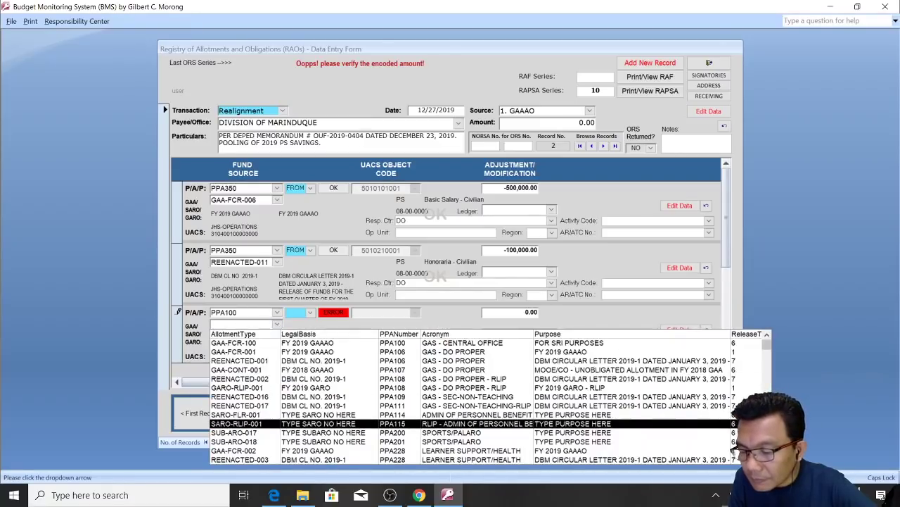
scroll(451, 443, "down", 10)
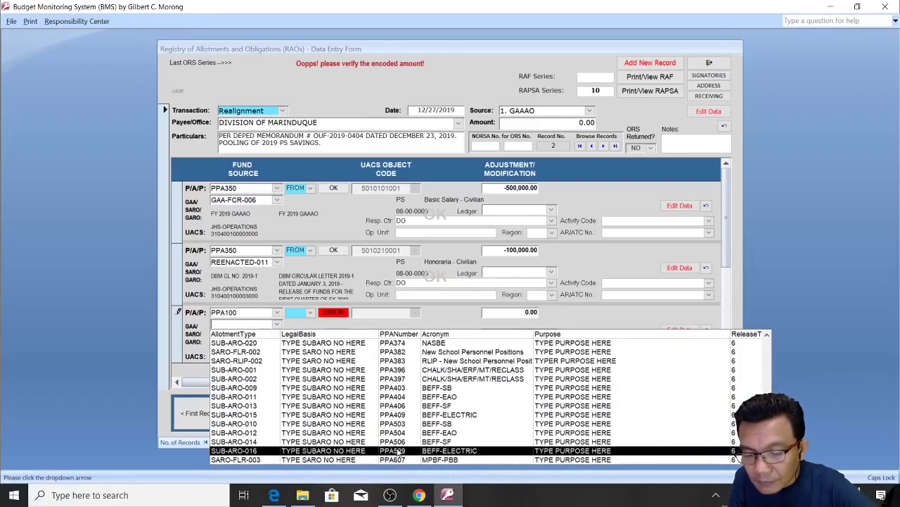
scroll(767, 342, "up", 10)
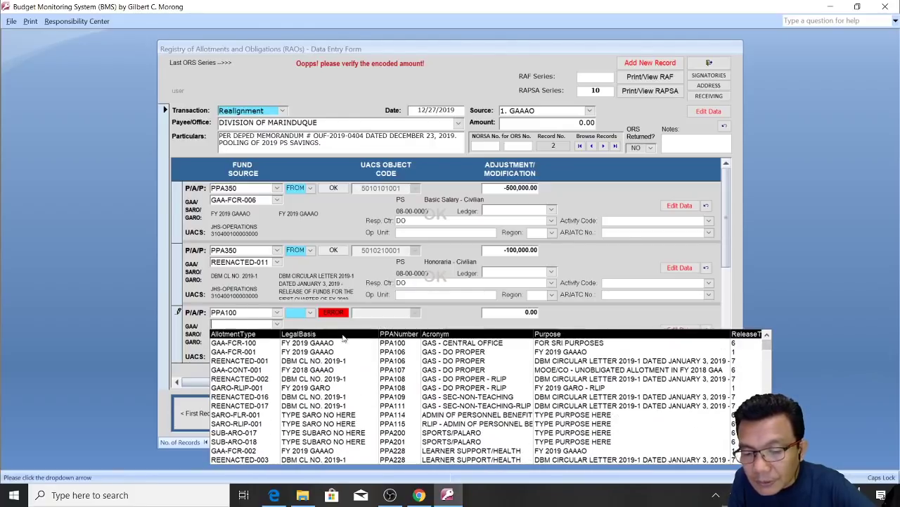
left_click(562, 347)
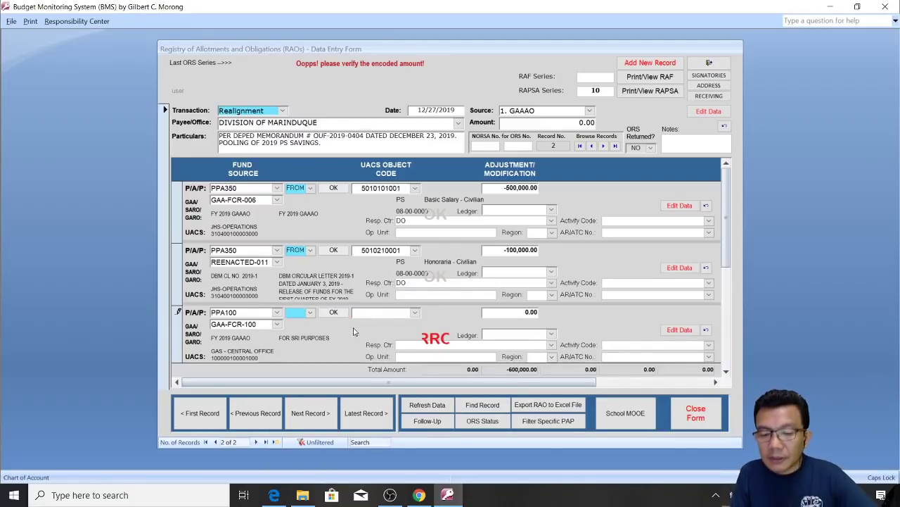
left_click(309, 313)
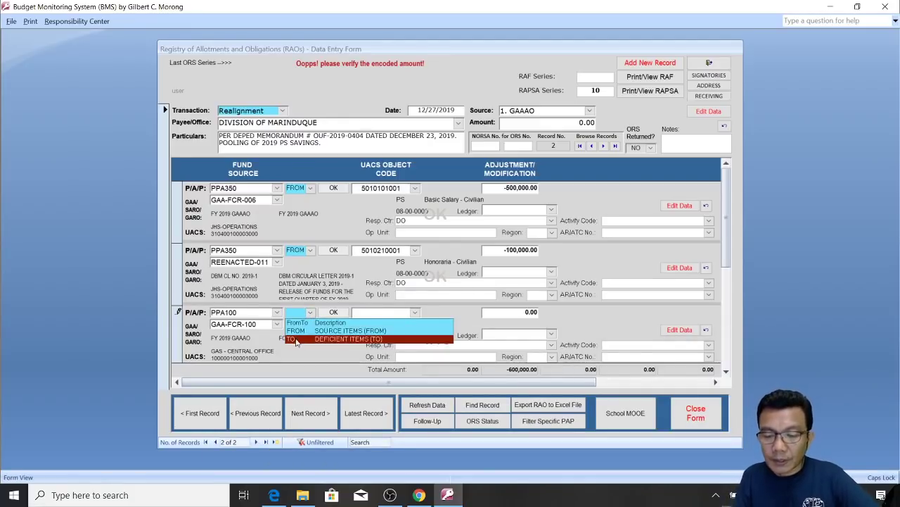
left_click(296, 344)
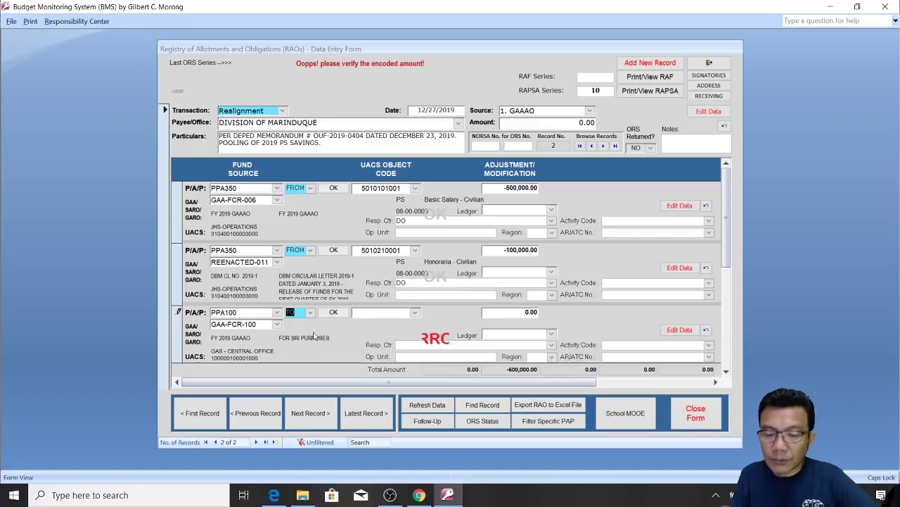
left_click(370, 315)
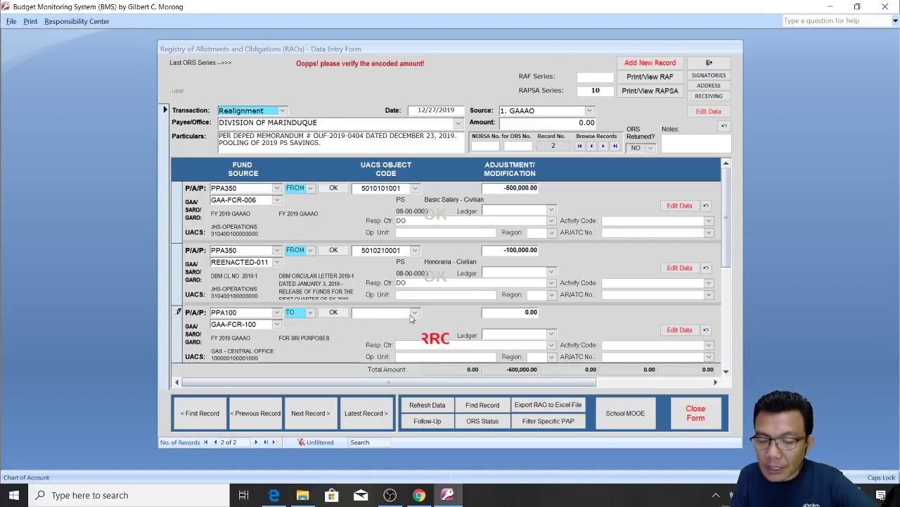
left_click(415, 313)
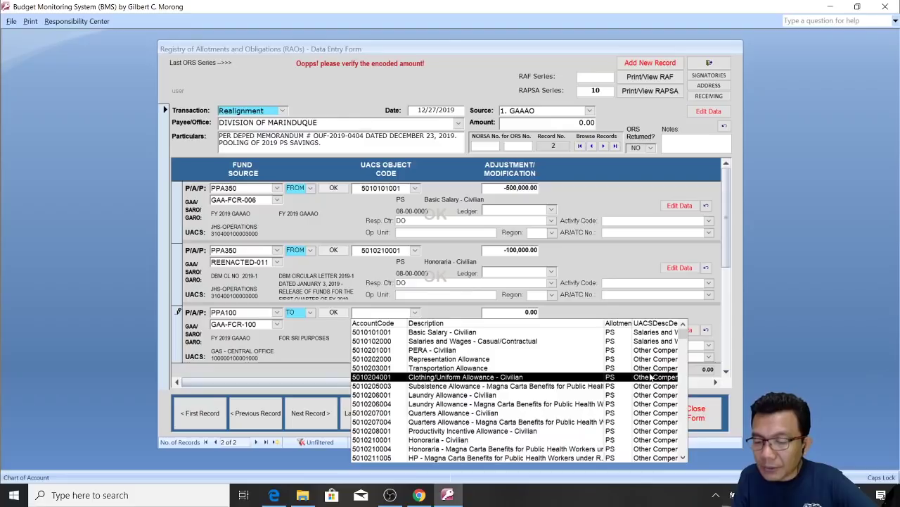
left_click(635, 268)
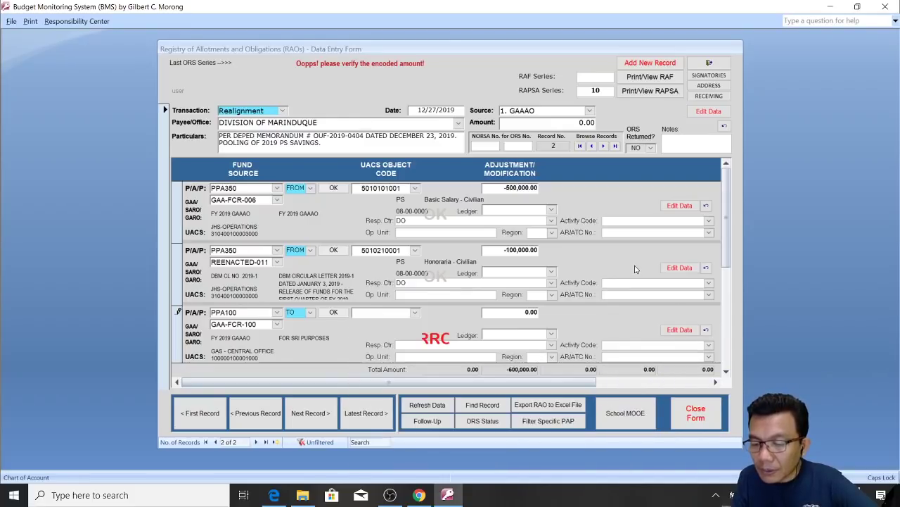
Step: Check the memorandum PDF in Edge for the object of expenditure prescribed for deficient items (To), and return to the BMS form
left_click(285, 494)
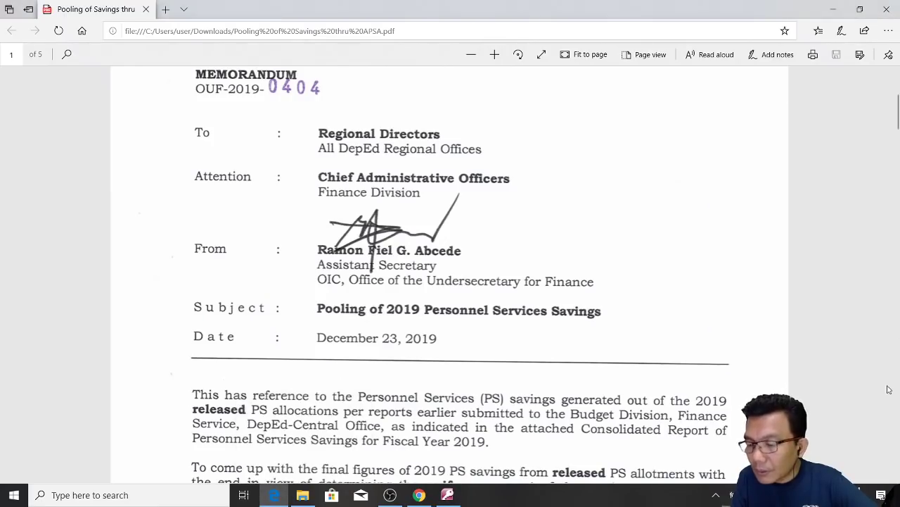
left_click(896, 449)
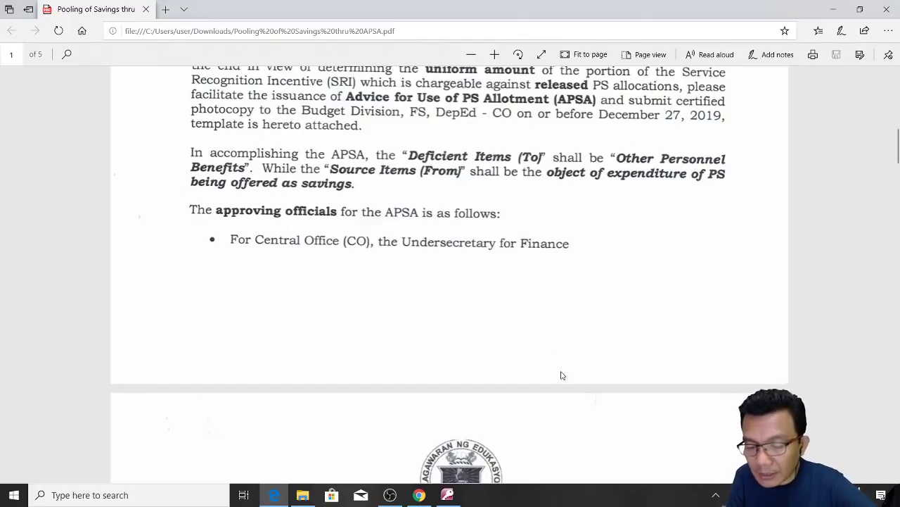
left_click(446, 496)
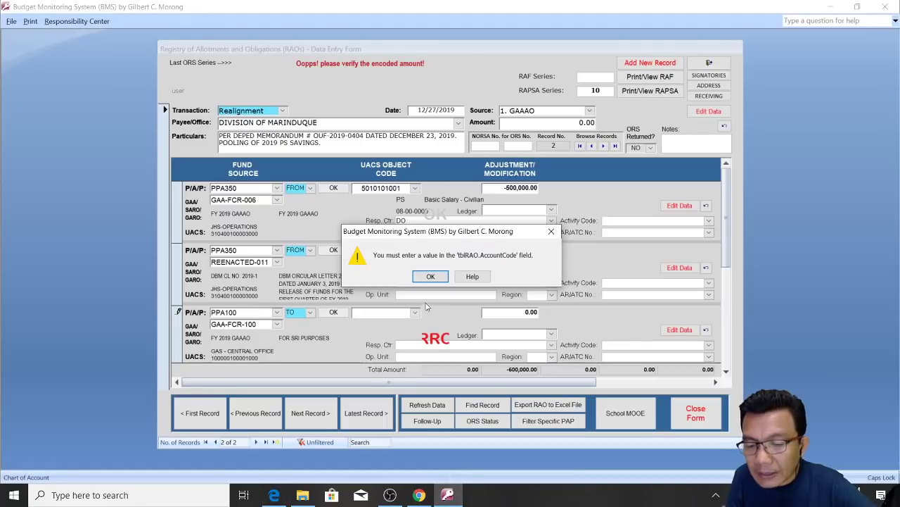
left_click(431, 275)
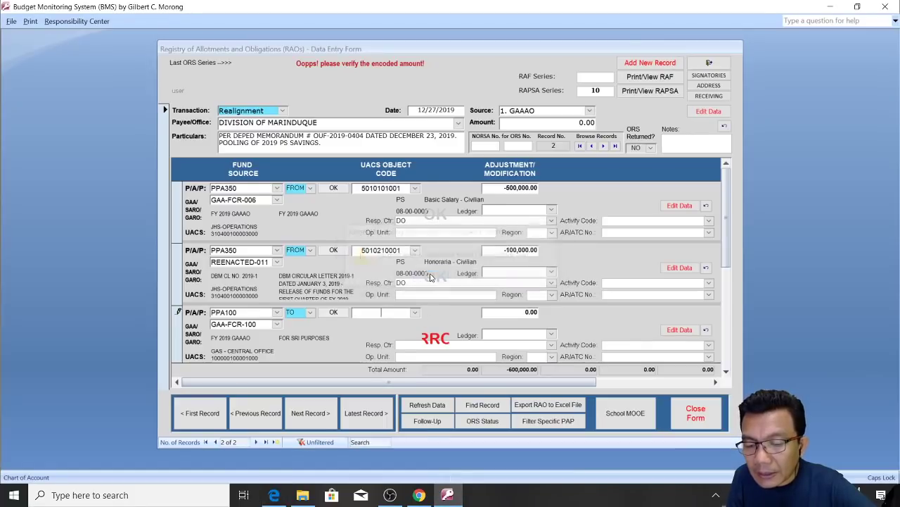
left_click(415, 313)
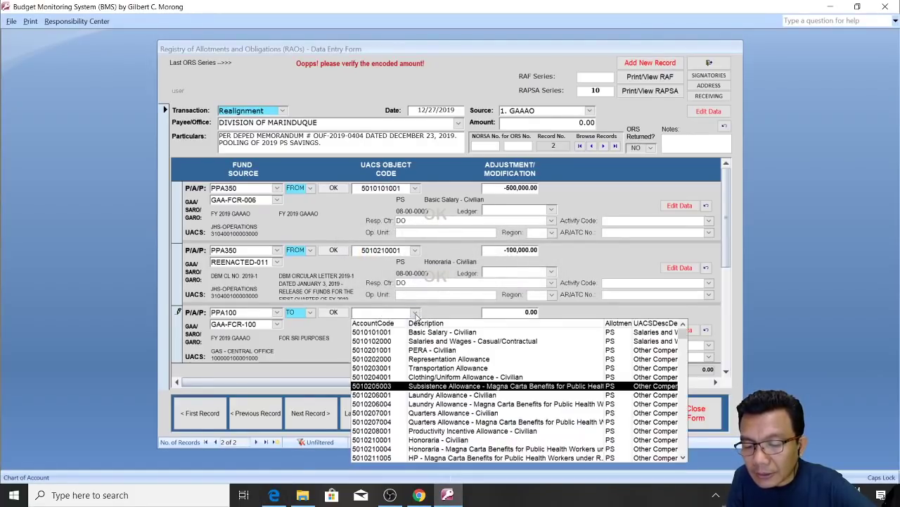
left_click(684, 448)
left_click(682, 458)
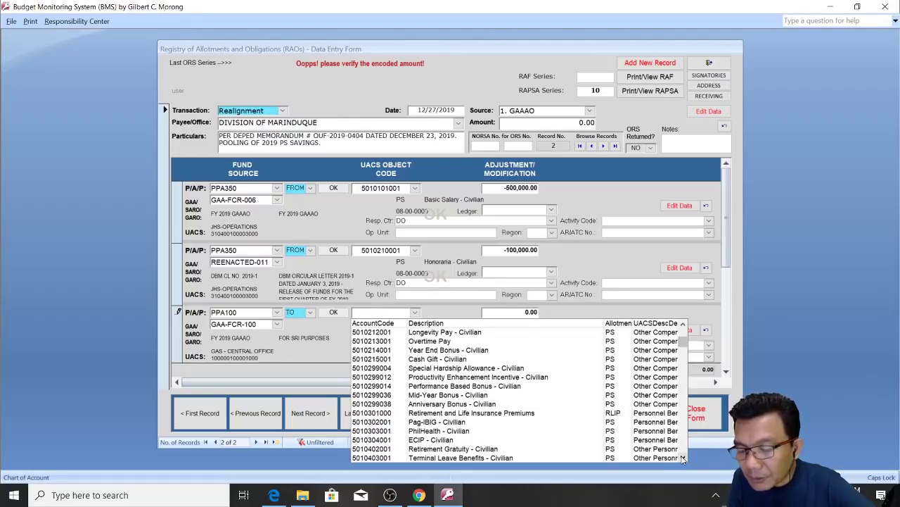
left_click(683, 457)
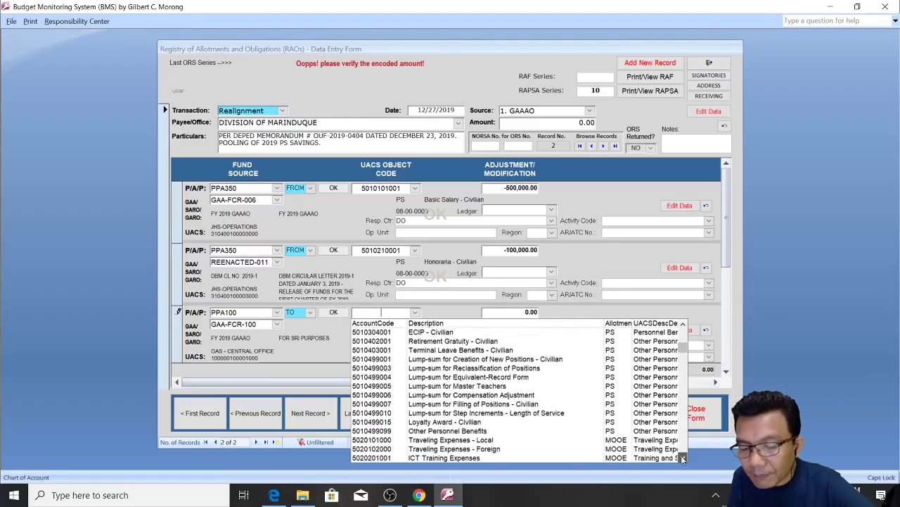
left_click(683, 458)
left_click(682, 458)
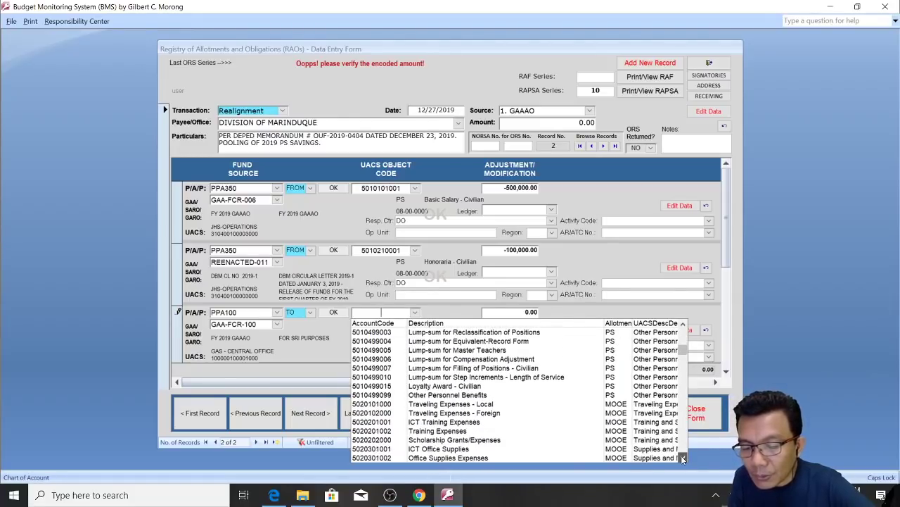
left_click(456, 396)
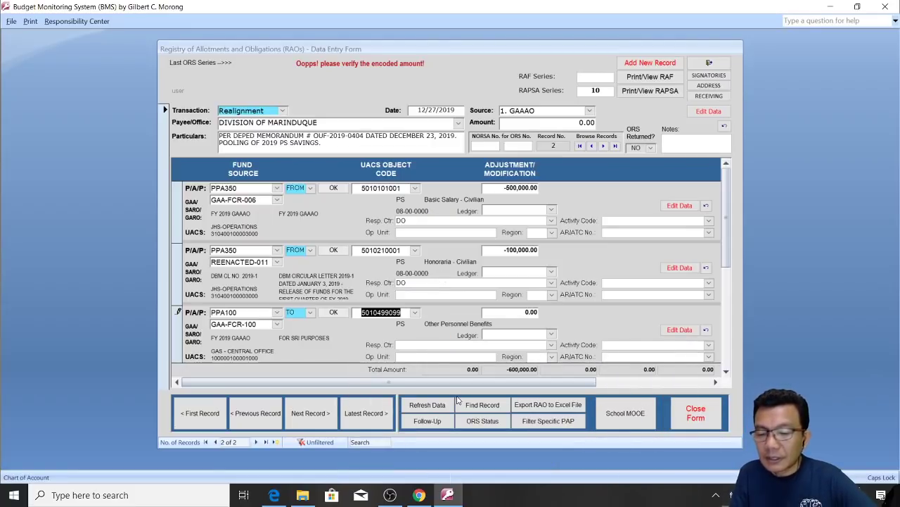
key("Tab")
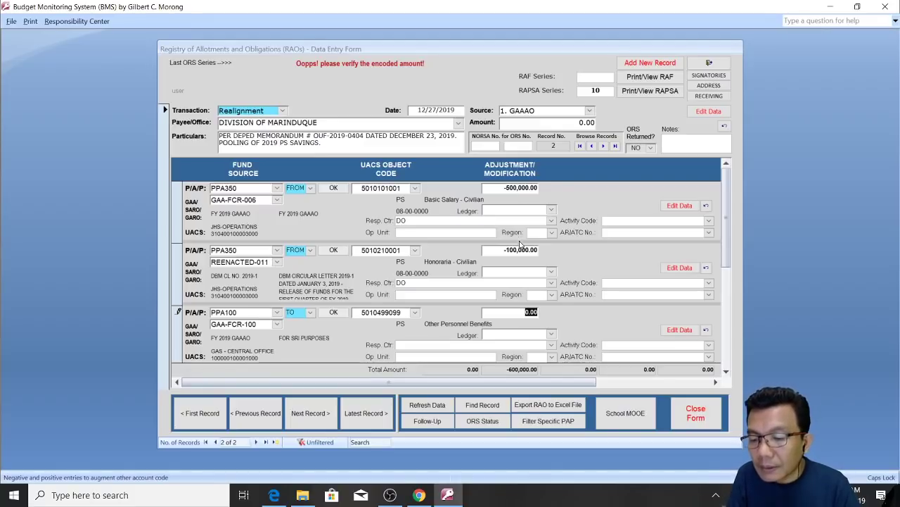
key("BackSpace")
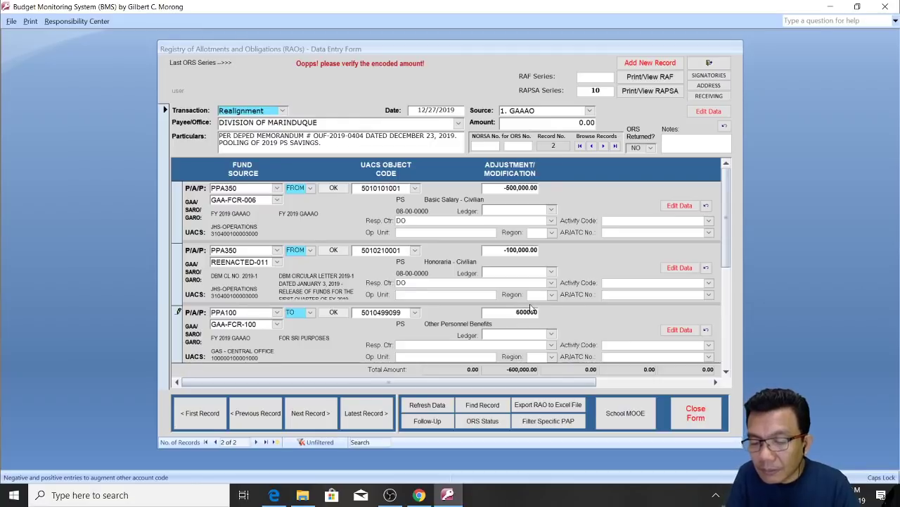
key("Tab")
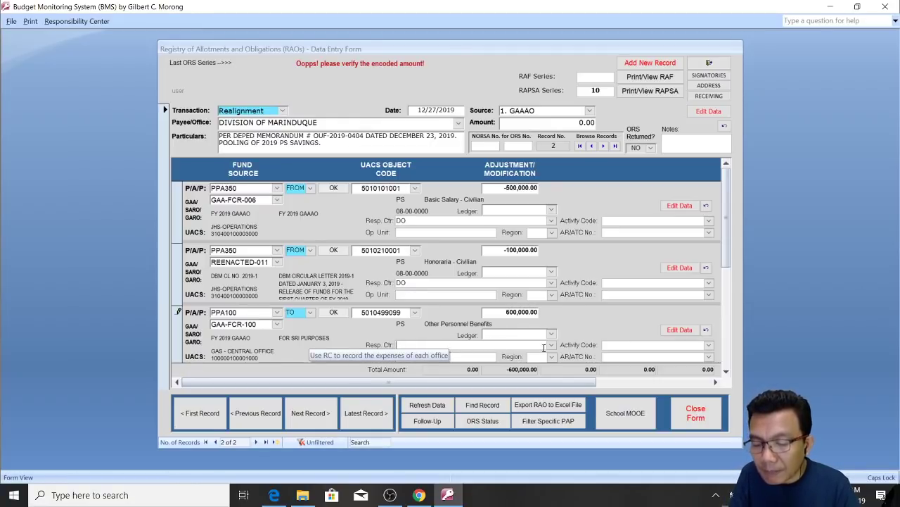
Step: Set the third line's responsibility center to CO and save the line
type("CO")
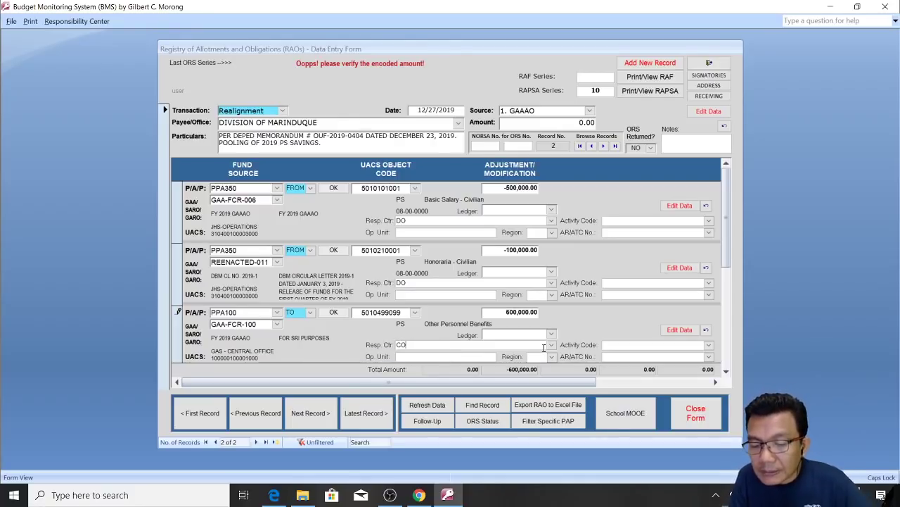
left_click(657, 357)
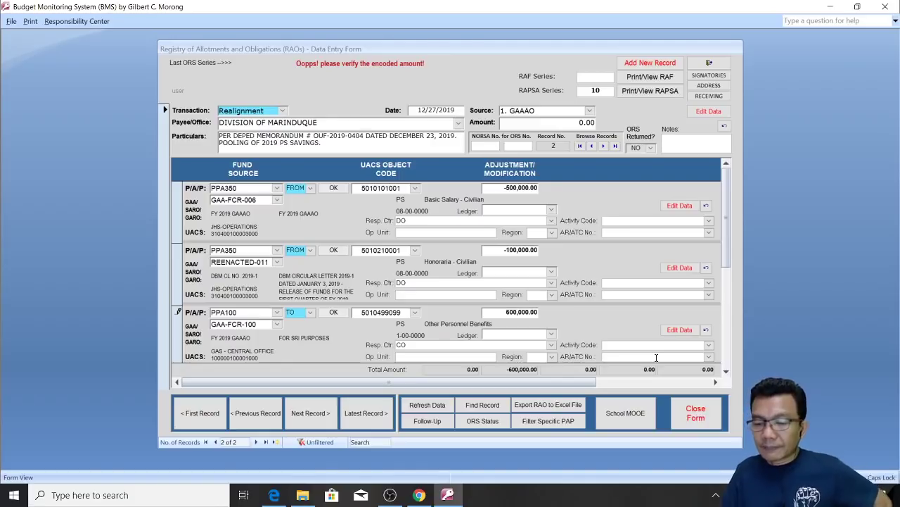
scroll(727, 351, "down", 1)
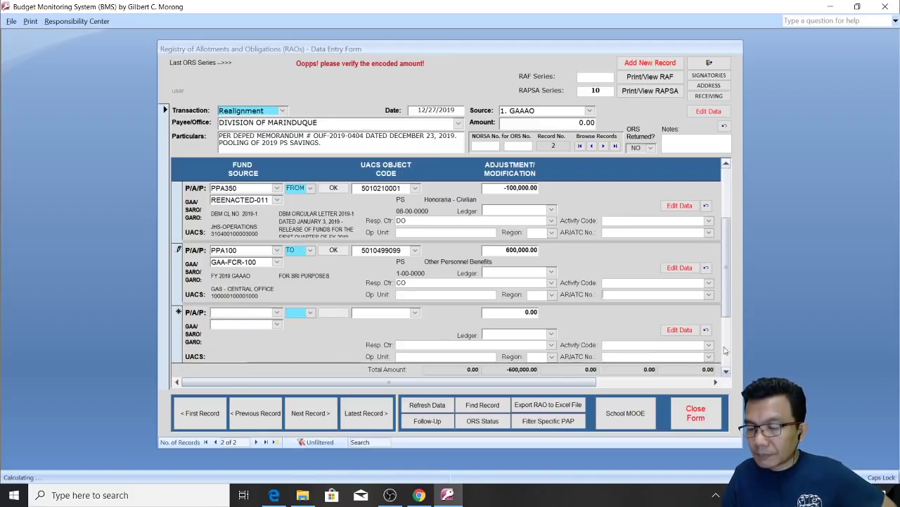
scroll(729, 189, "up", 1)
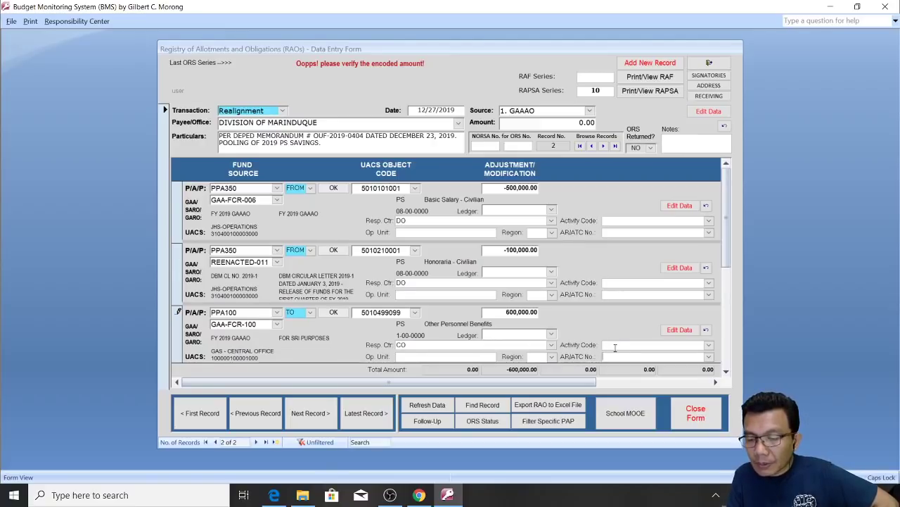
scroll(730, 351, "down", 2)
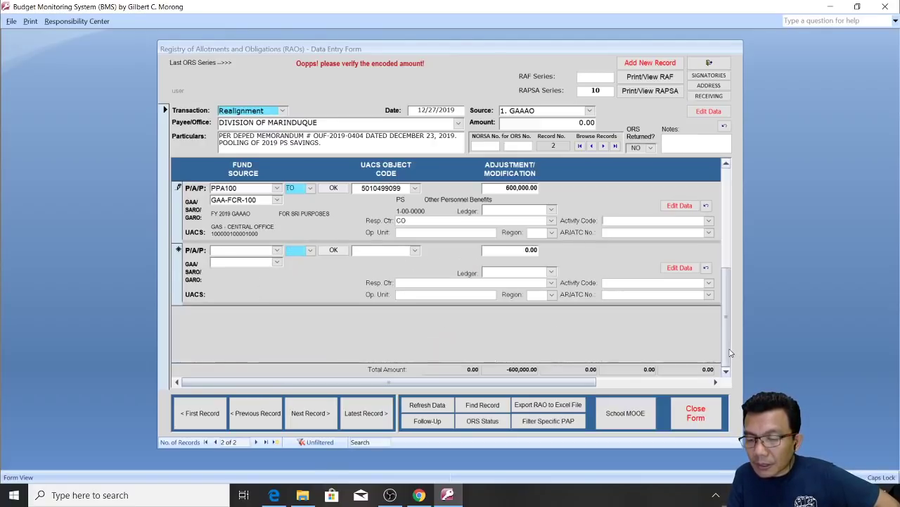
left_click(539, 294)
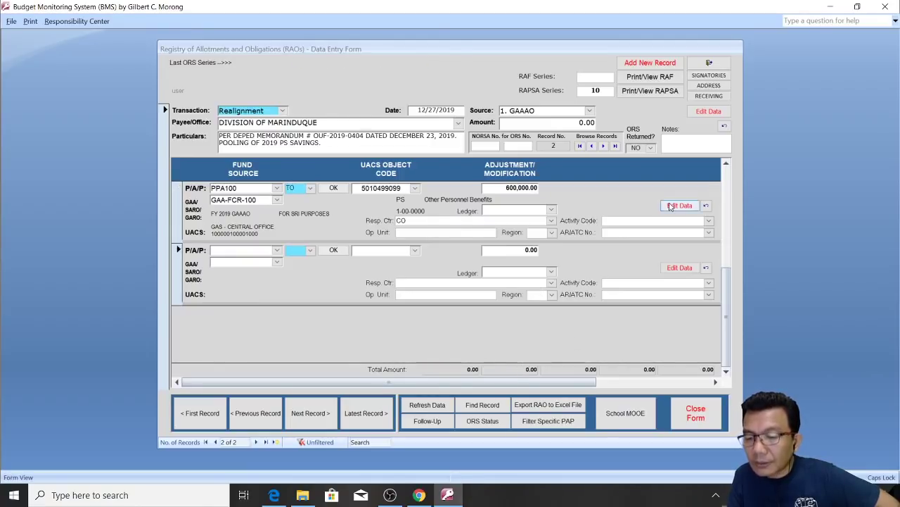
Step: Set the operating unit of both source lines, Basic Salary and Honoraria, to DIVISION OF MARINDUQUE
scroll(728, 178, "up", 2)
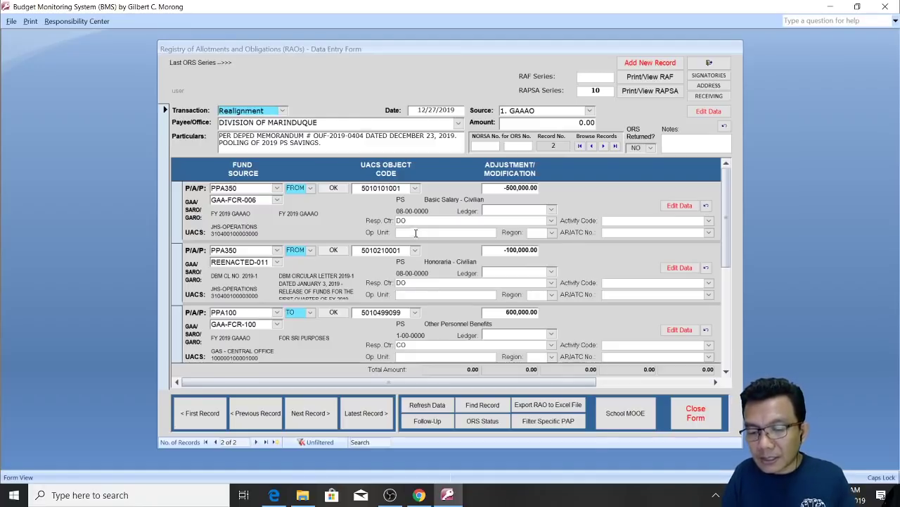
left_click(406, 232)
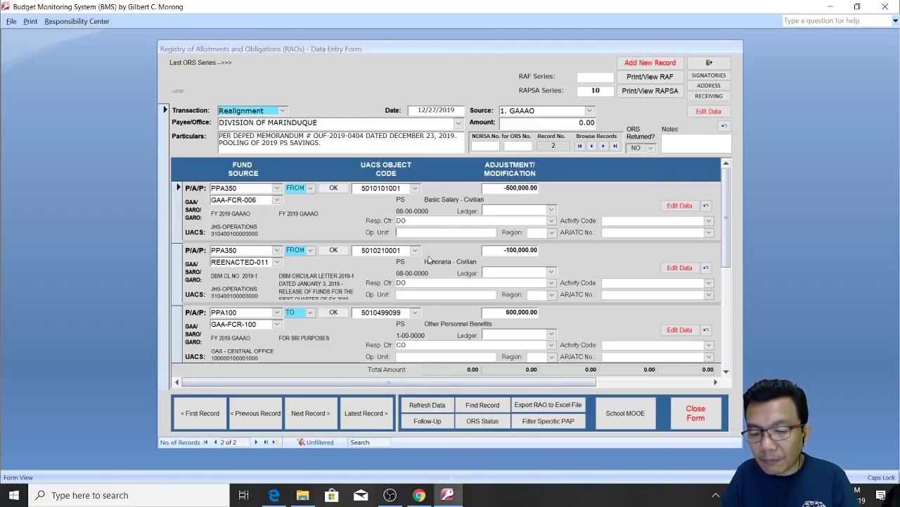
type("DIVISION")
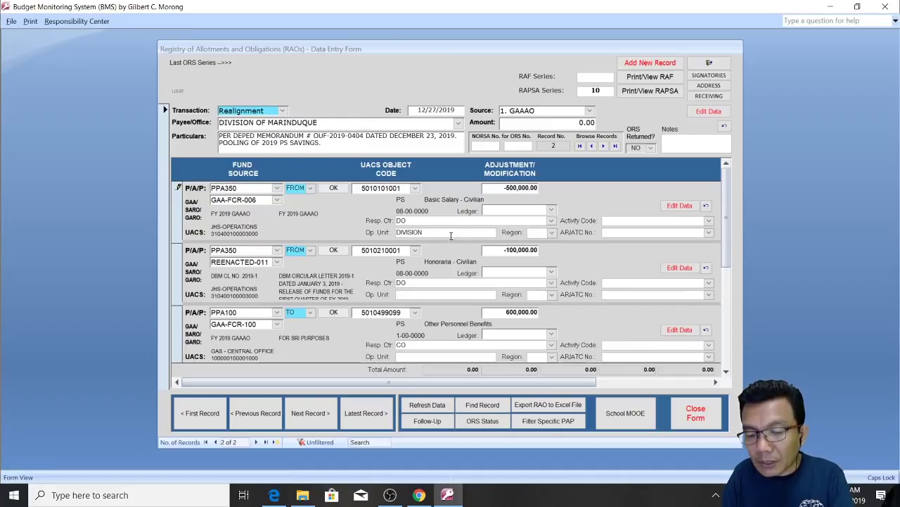
type(" OF MARINDUQUE")
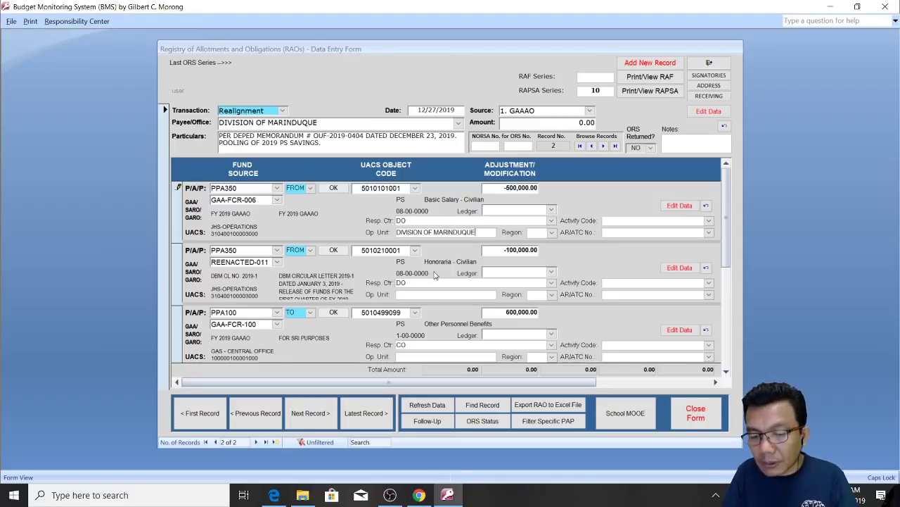
left_click(412, 292)
type("DIVISION OF MARINDUQUE")
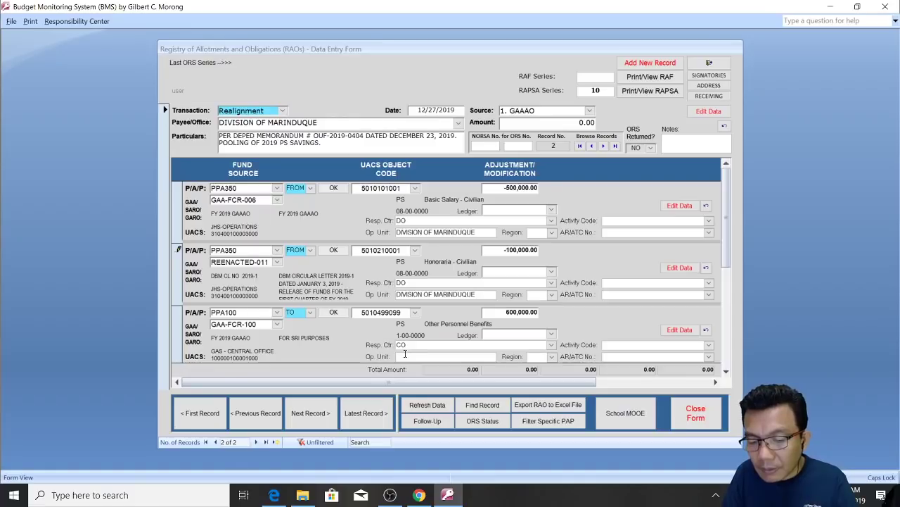
Step: Set the operating unit of the Other Personnel Benefits line to CENTRAL OFFICE and save the line
left_click(405, 353)
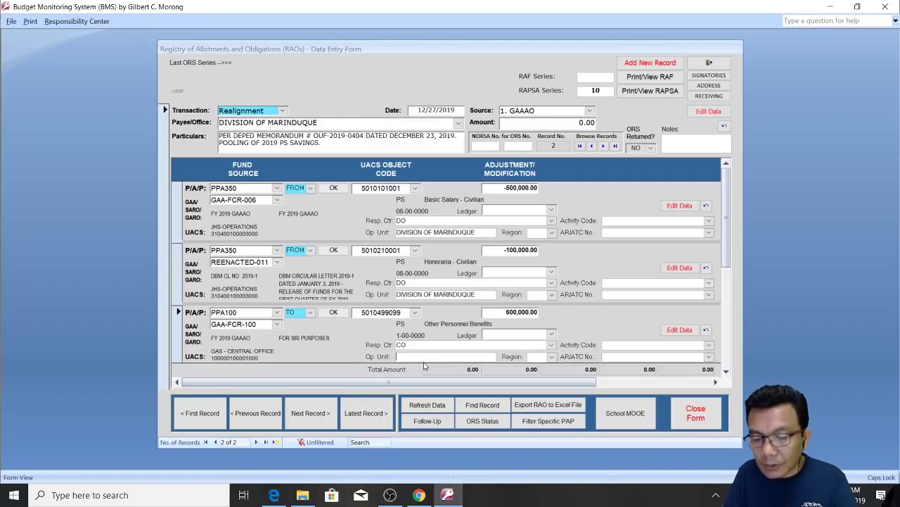
type("CENTRAL OFFICE")
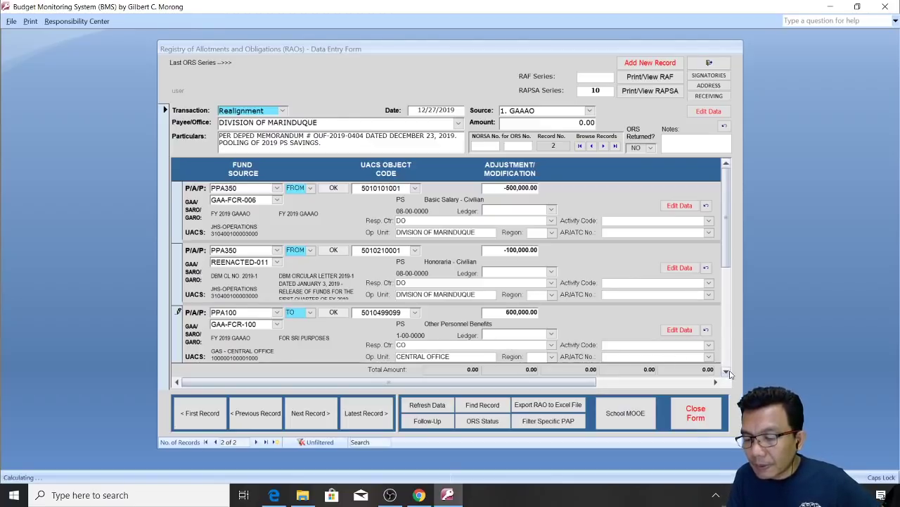
left_click(667, 357)
left_click(534, 344)
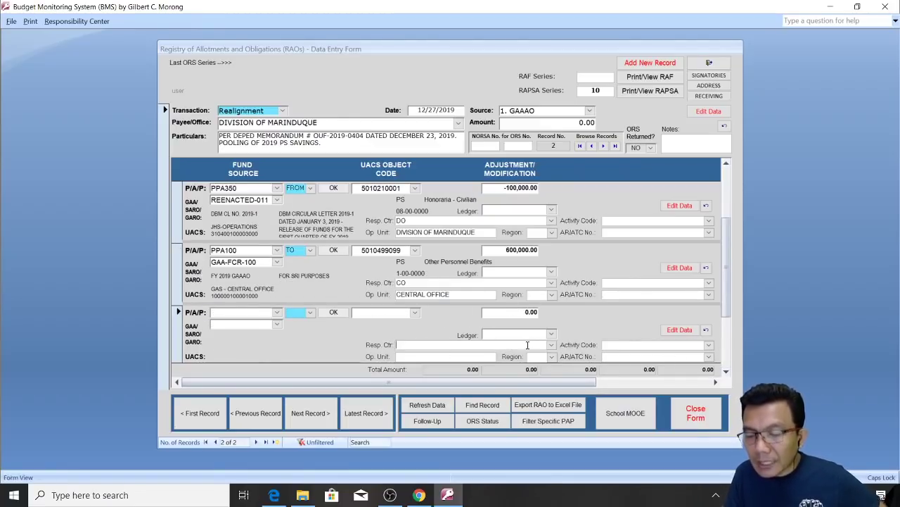
Step: Open the RAPSA report of the realignment record and check its heading, funding source and deficient items
left_click(726, 178)
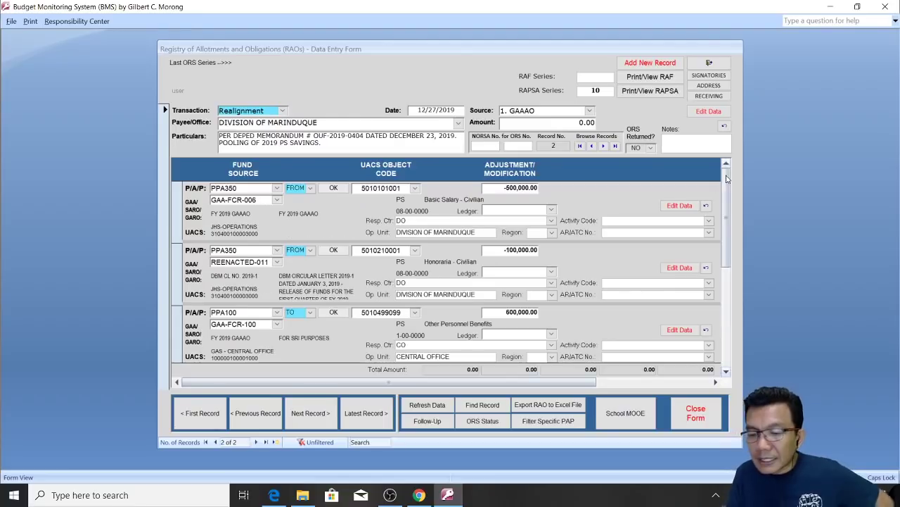
left_click(493, 209)
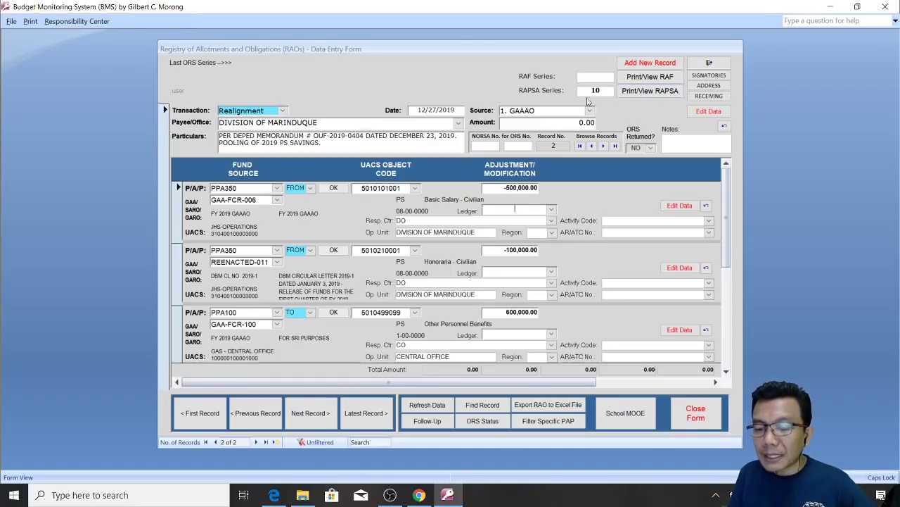
left_click(649, 94)
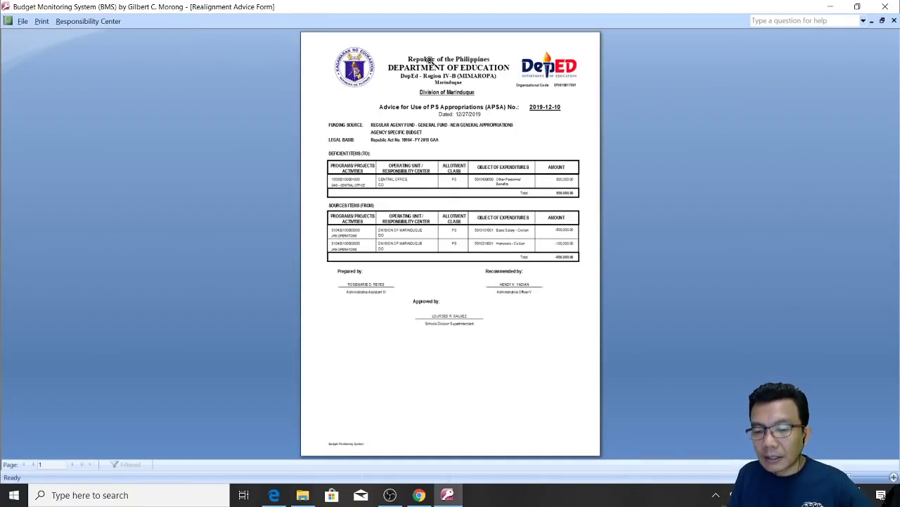
left_click(430, 60)
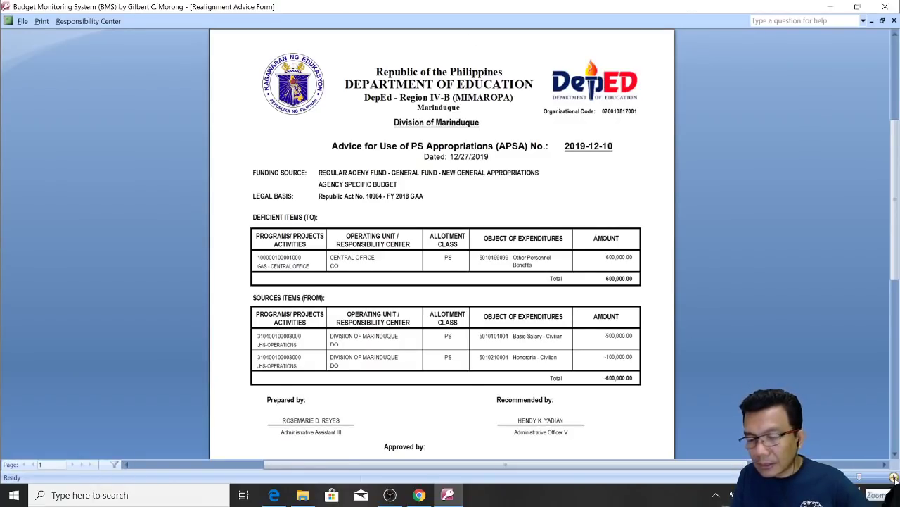
left_click(894, 477)
left_click(894, 477)
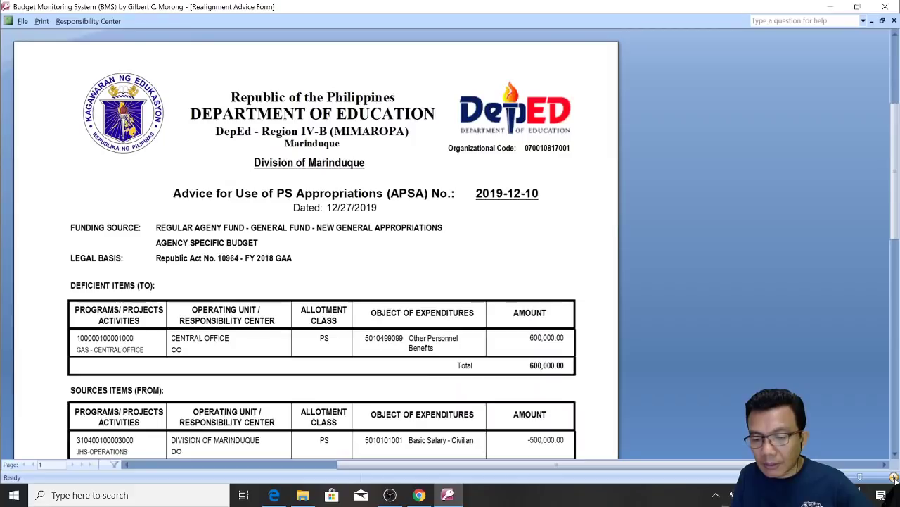
Step: Review the source items, totals and signatories of the RAPSA report, and close the report
left_click(894, 454)
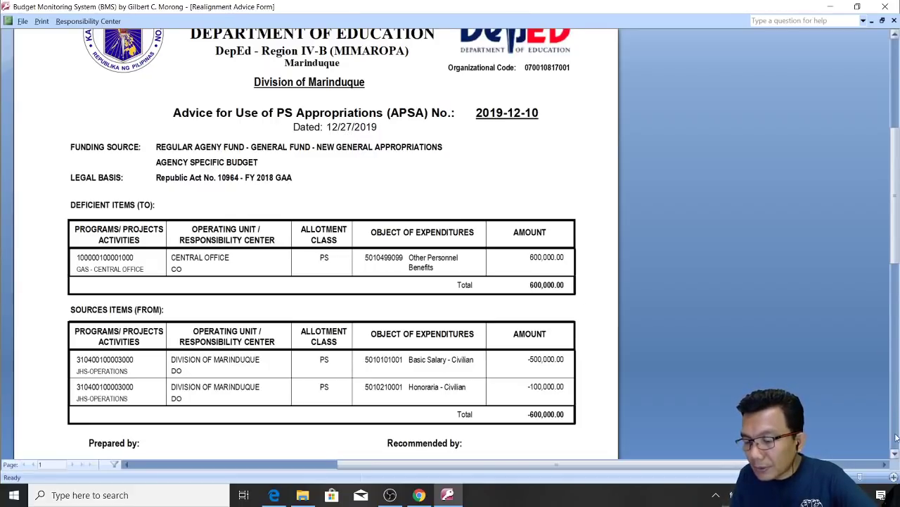
scroll(300, 261, "down", 1)
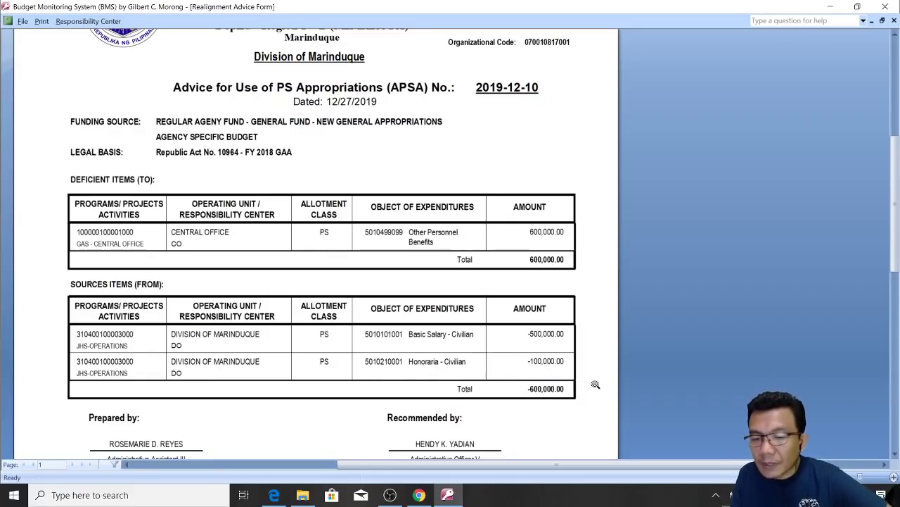
left_click(896, 455)
left_click(896, 455)
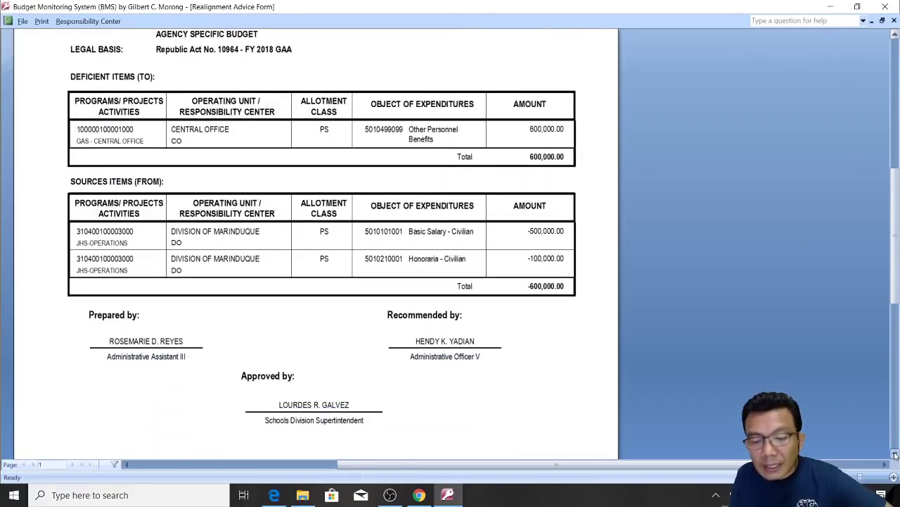
left_click(896, 454)
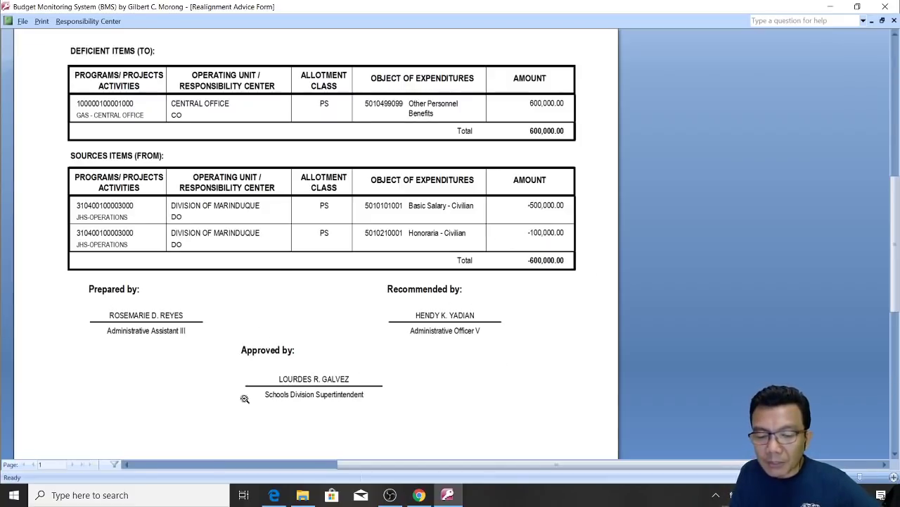
left_click(333, 325)
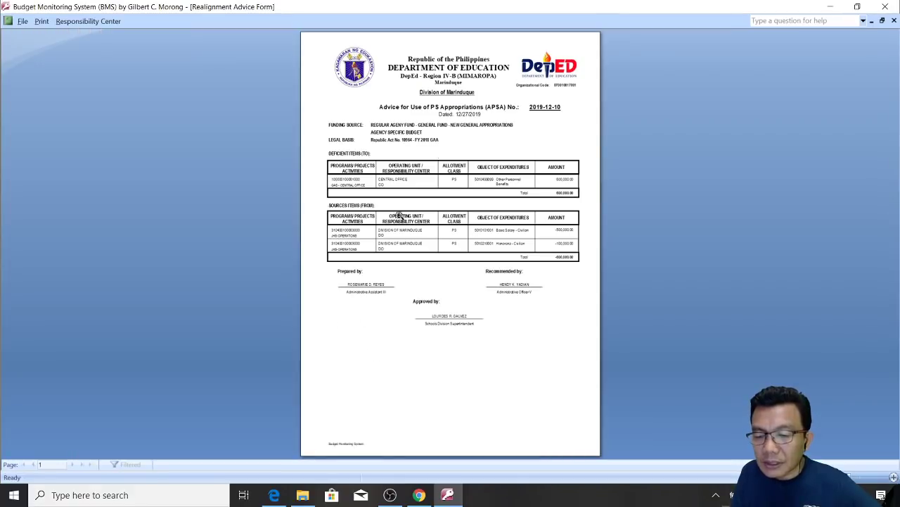
left_click(465, 128)
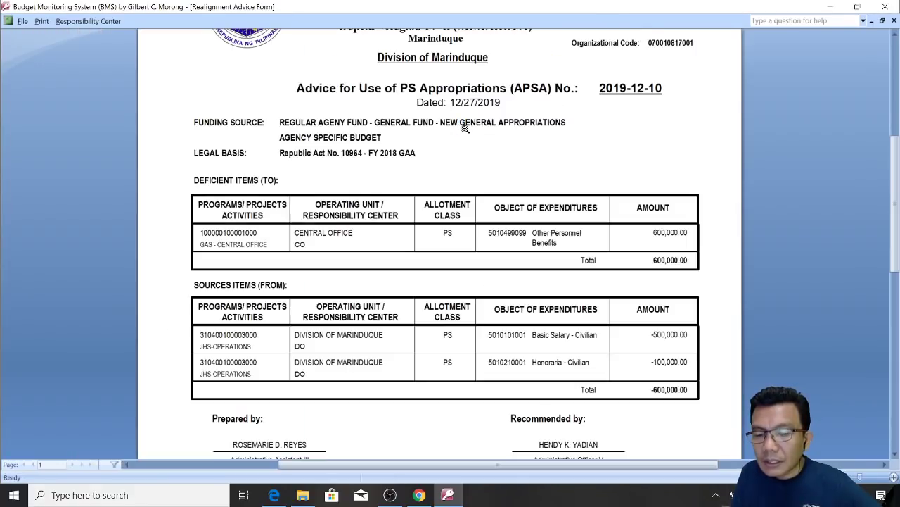
left_click(895, 20)
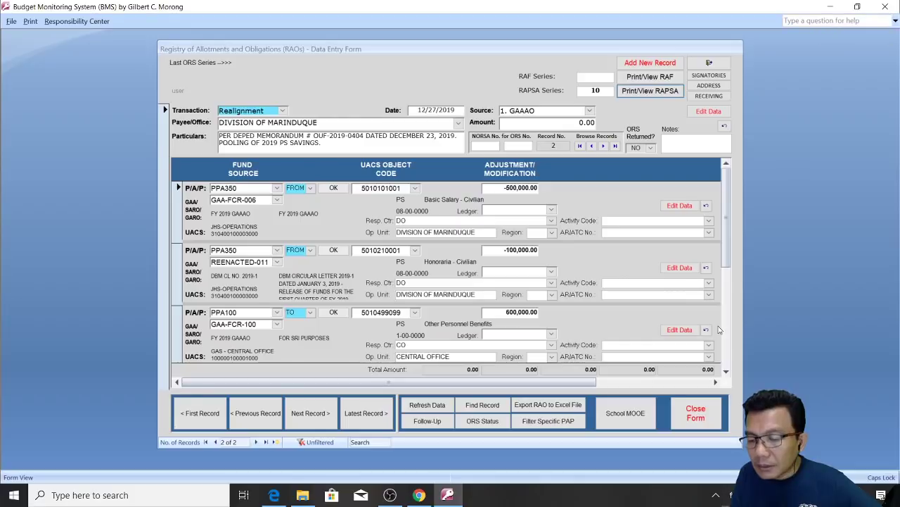
Step: Close the registry form and open the RAF/RAPSA signatory settings of the office
left_click(687, 412)
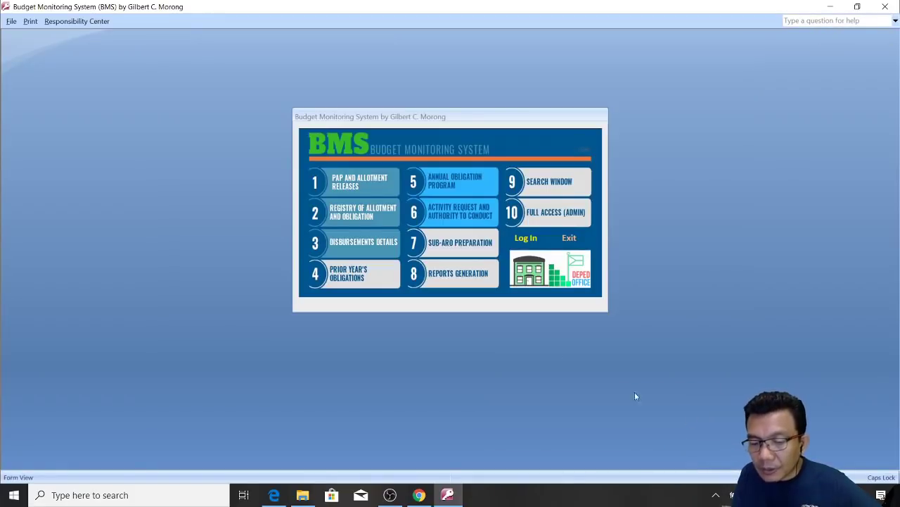
left_click(568, 277)
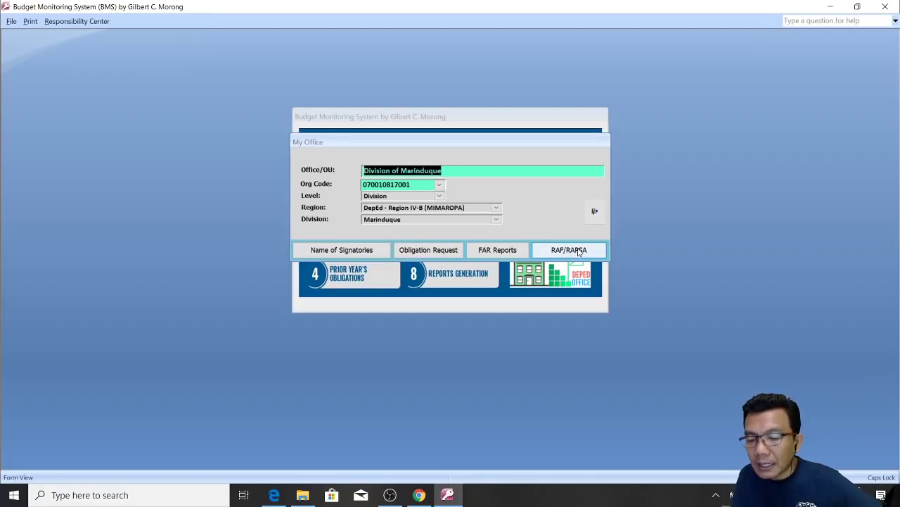
left_click(579, 251)
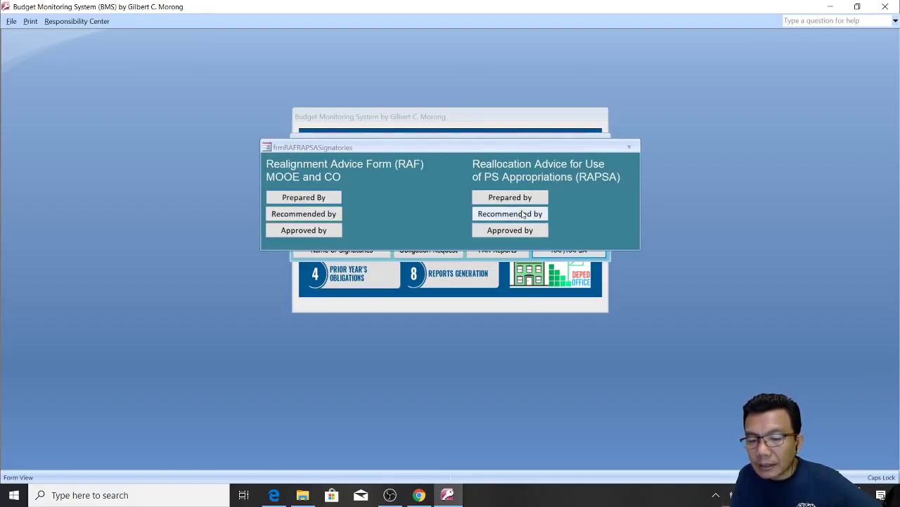
Step: Check the full name and designation choices for the RAPSA "Prepared by" signatory, and close its form
left_click(527, 200)
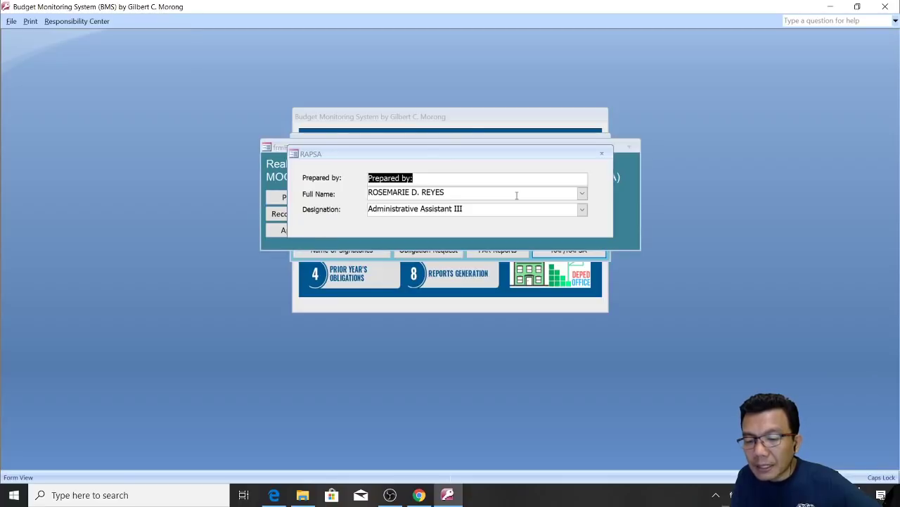
left_click(503, 195)
left_click(582, 195)
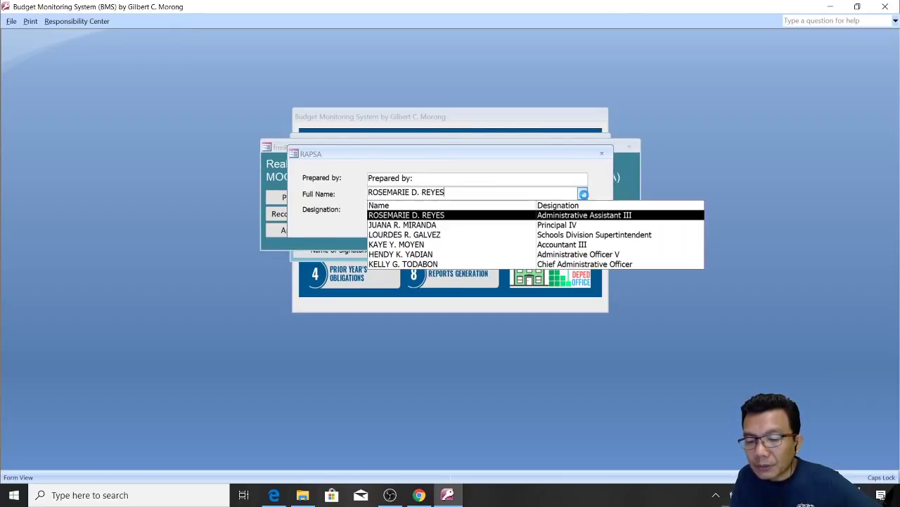
left_click(601, 192)
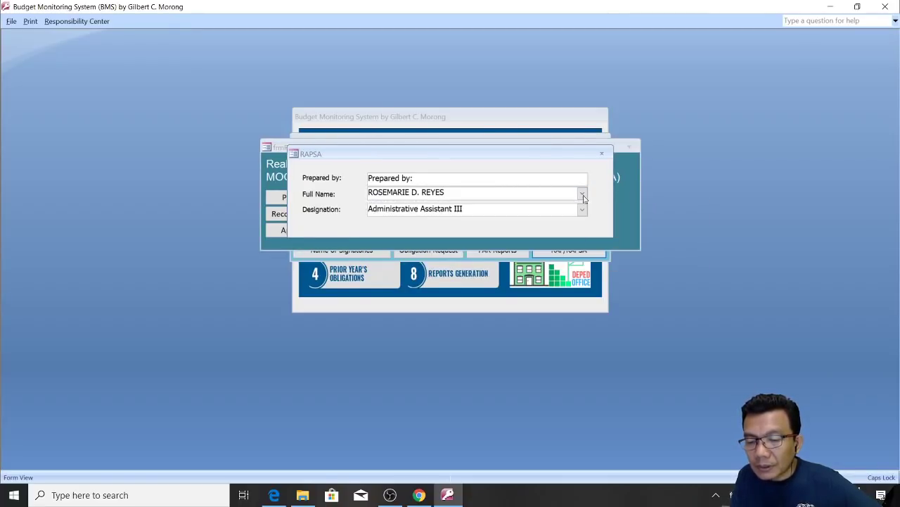
left_click(582, 211)
left_click(602, 192)
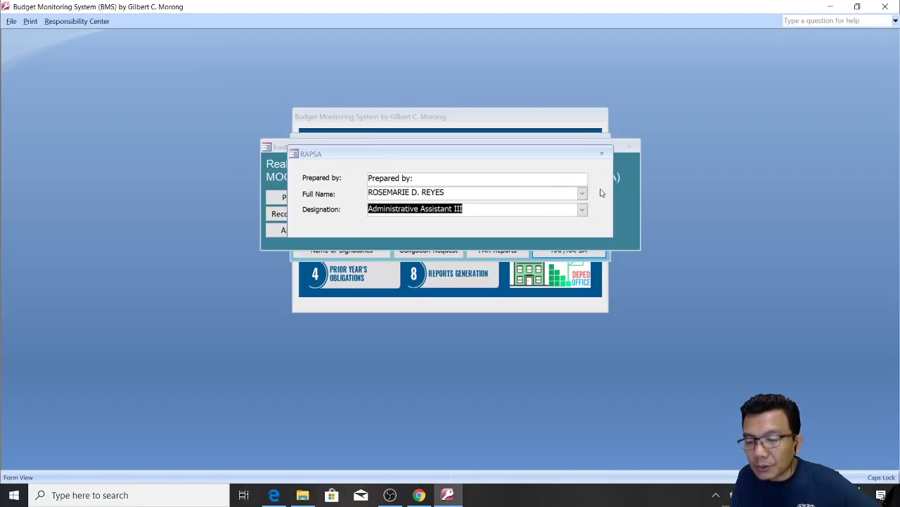
left_click(601, 153)
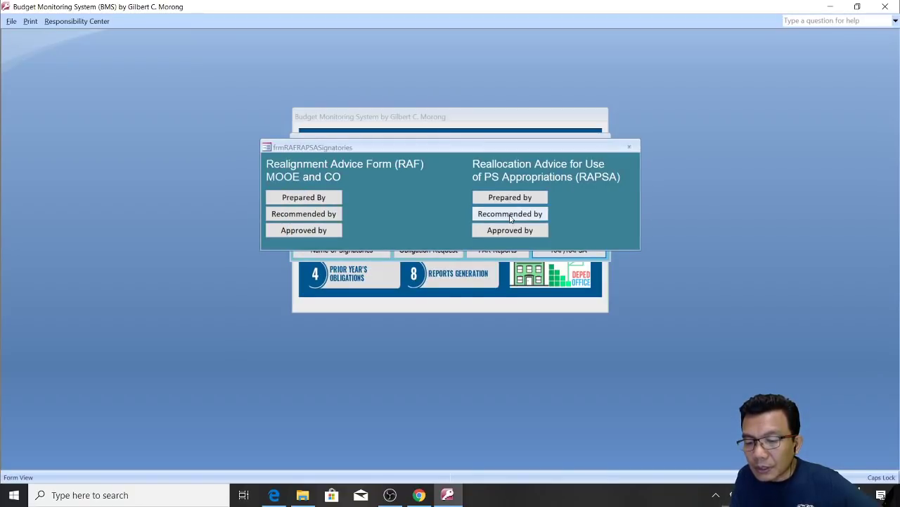
Step: Check the RAPSA "Recommended by" and "Approved by" signatories, and return to the BMS main menu
left_click(510, 214)
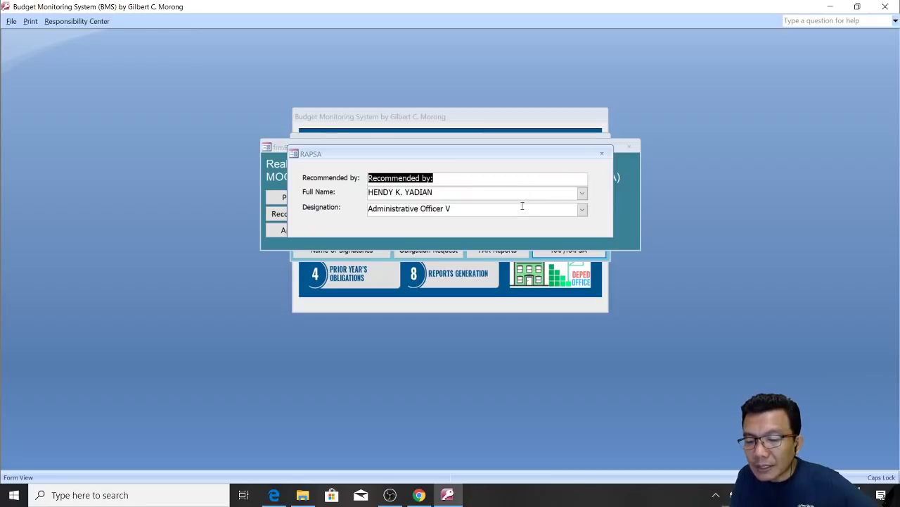
left_click(522, 209)
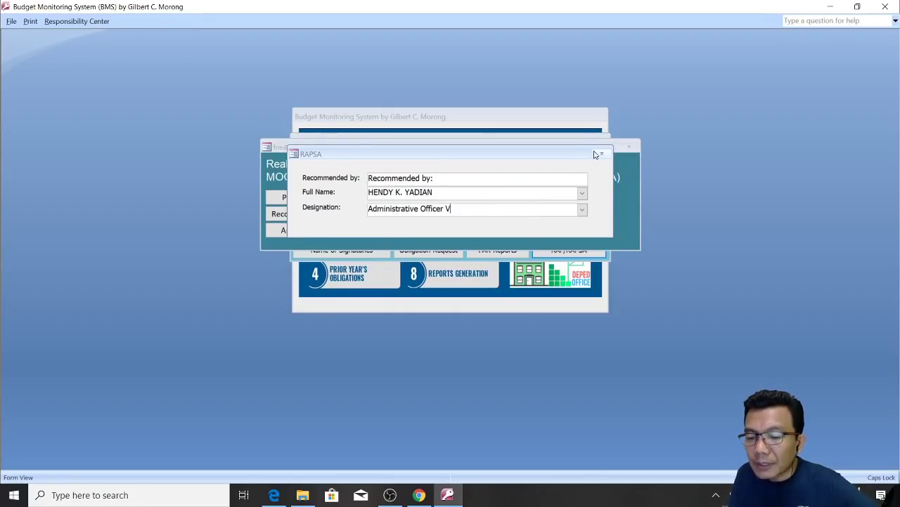
left_click(599, 153)
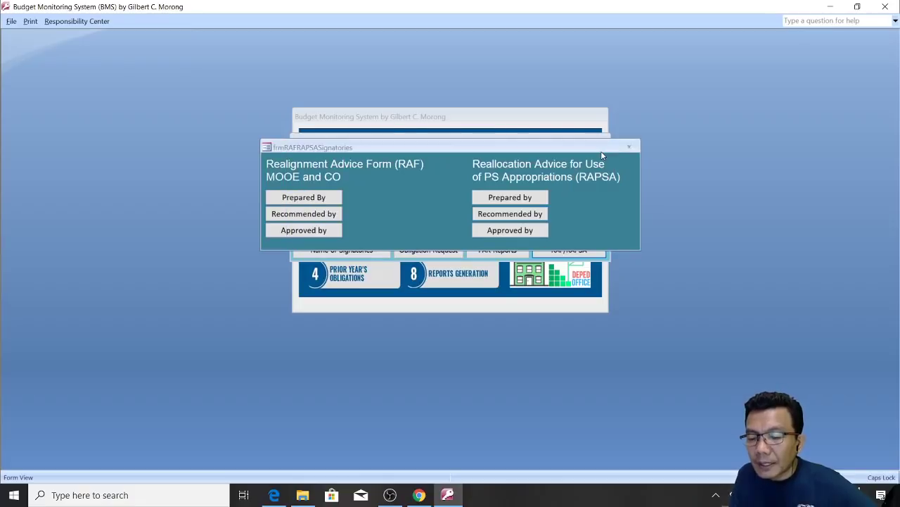
left_click(510, 231)
left_click(500, 197)
left_click(497, 209)
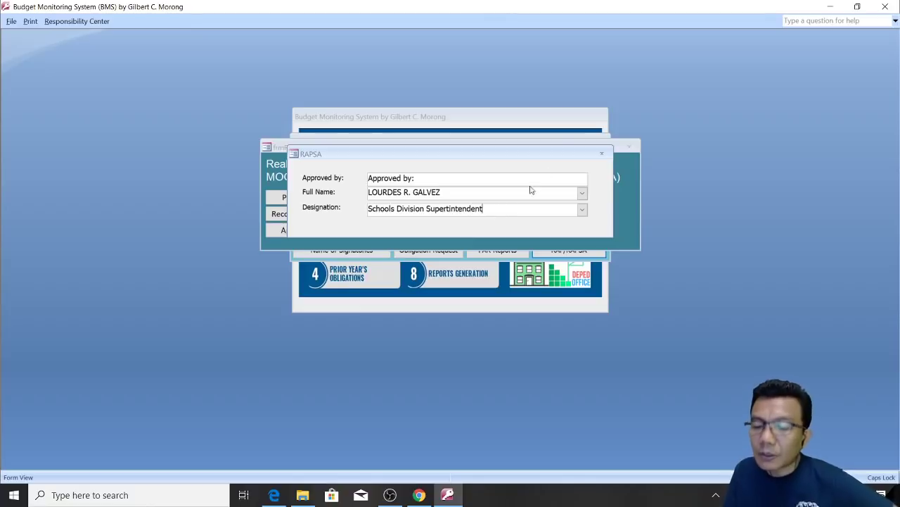
left_click(601, 154)
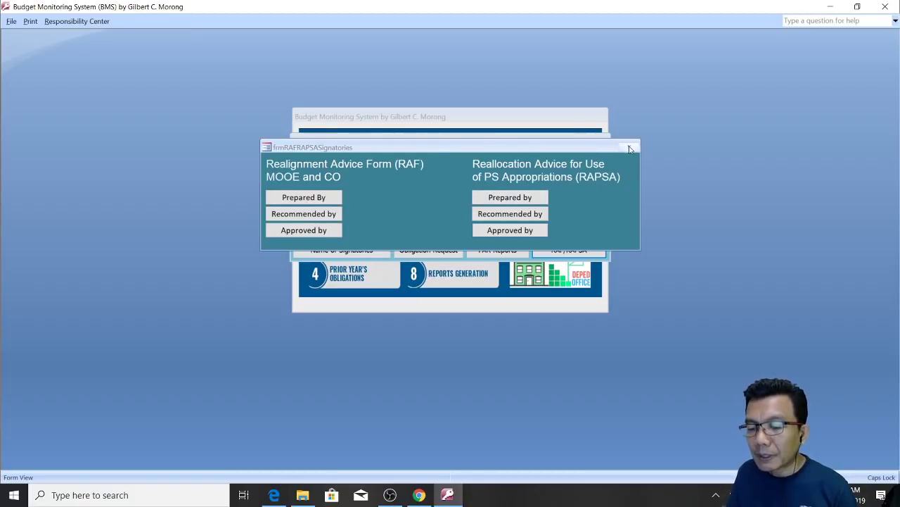
left_click(628, 149)
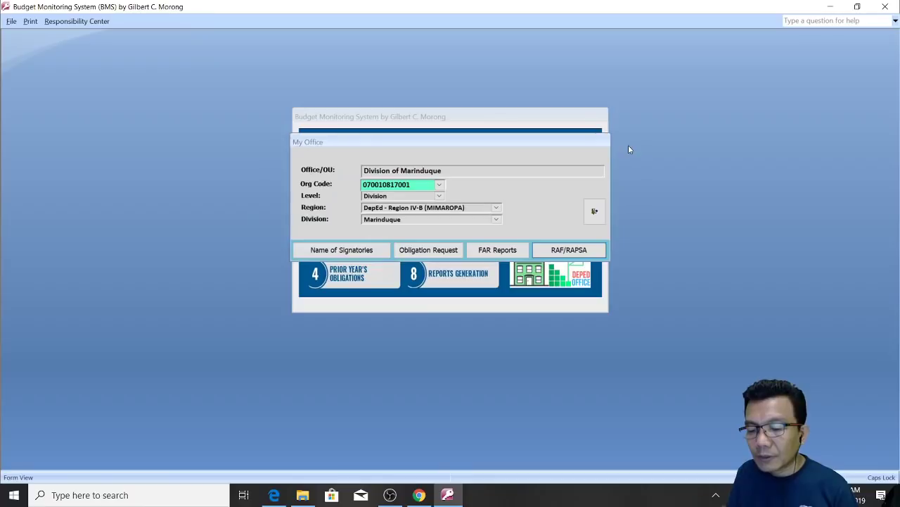
left_click(592, 212)
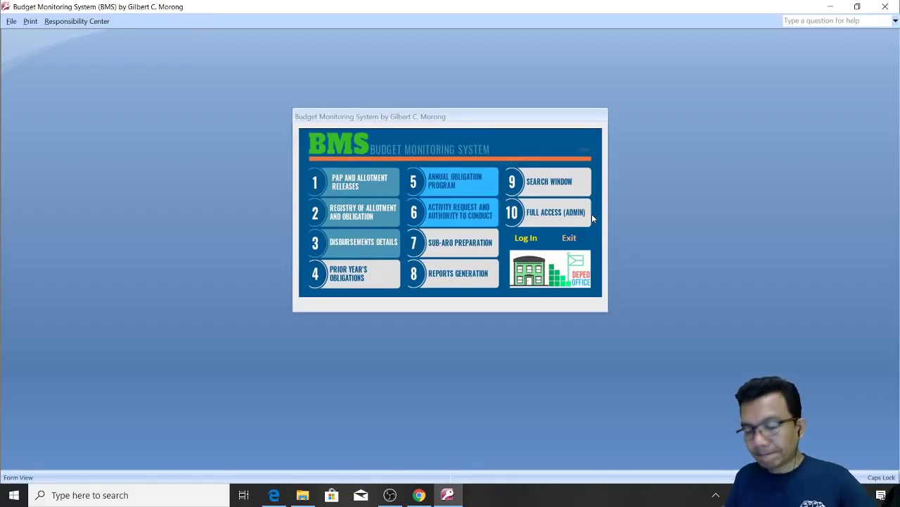
Step: Reopen the 12/27/2019 realignment record in the Registry of Allotment and Obligation and view its RAPSA report
left_click(362, 212)
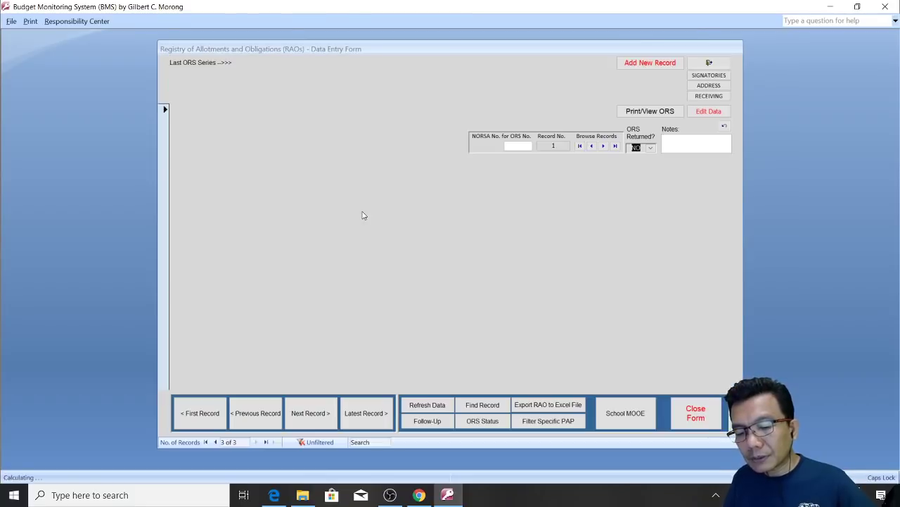
left_click(261, 404)
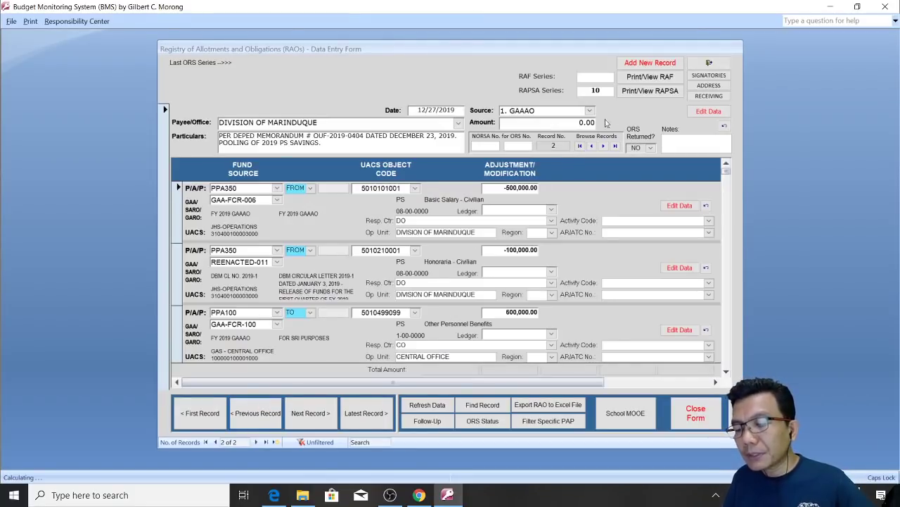
left_click(629, 91)
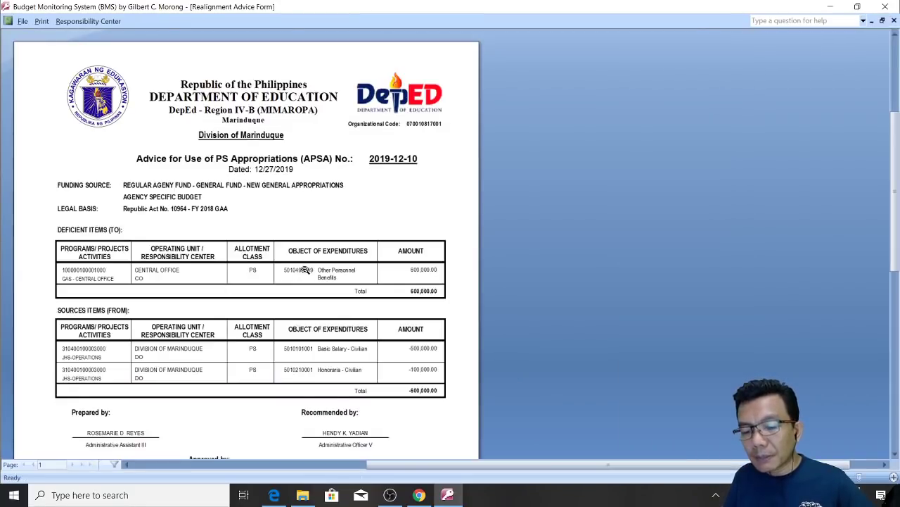
left_click(304, 270)
left_click(435, 77)
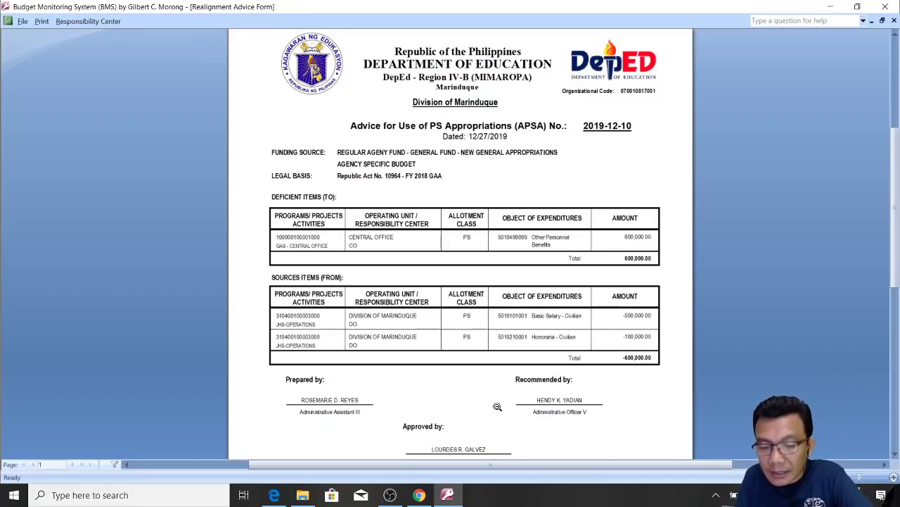
Step: Switch to the APSA memorandum PDF in Edge and examine the consolidation requirement and the savings report template by Program/Activity/Project
left_click(274, 495)
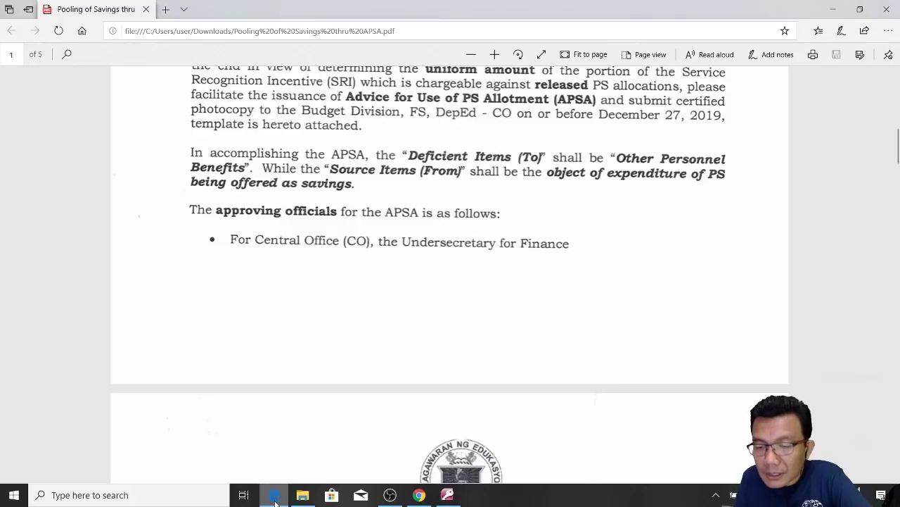
scroll(898, 394, "down", 10)
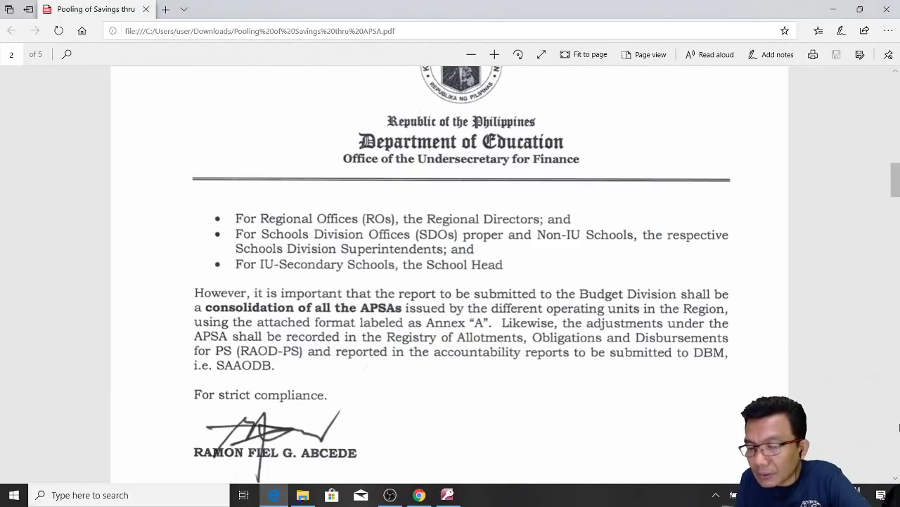
scroll(899, 427, "down", 5)
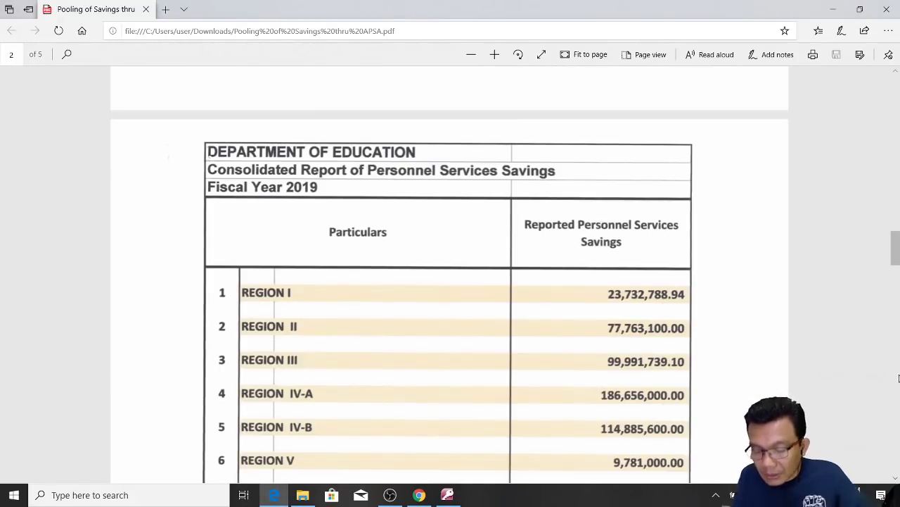
left_click_drag(897, 260, 896, 363)
scroll(619, 276, "up", 2)
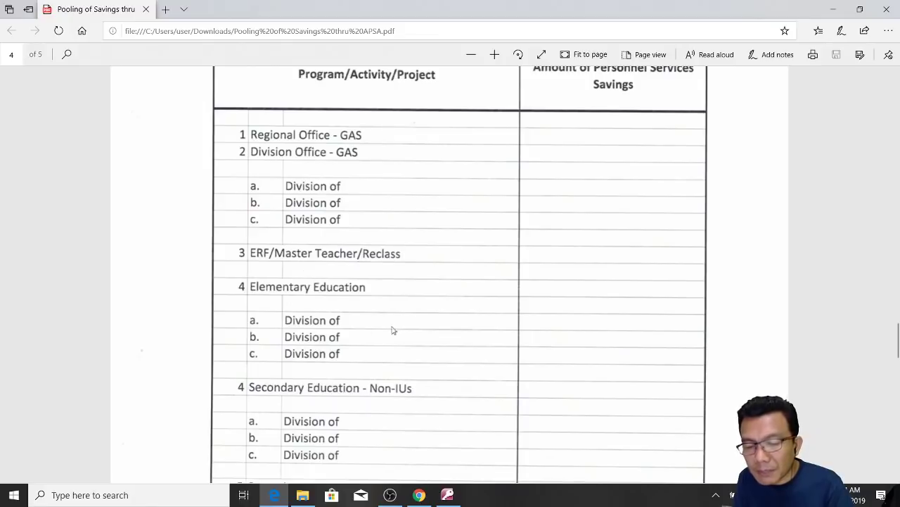
Step: Examine the rest of the savings report template and the memorandum's instructions on the APSA's deficient and source items
left_click_drag(896, 339, 896, 360)
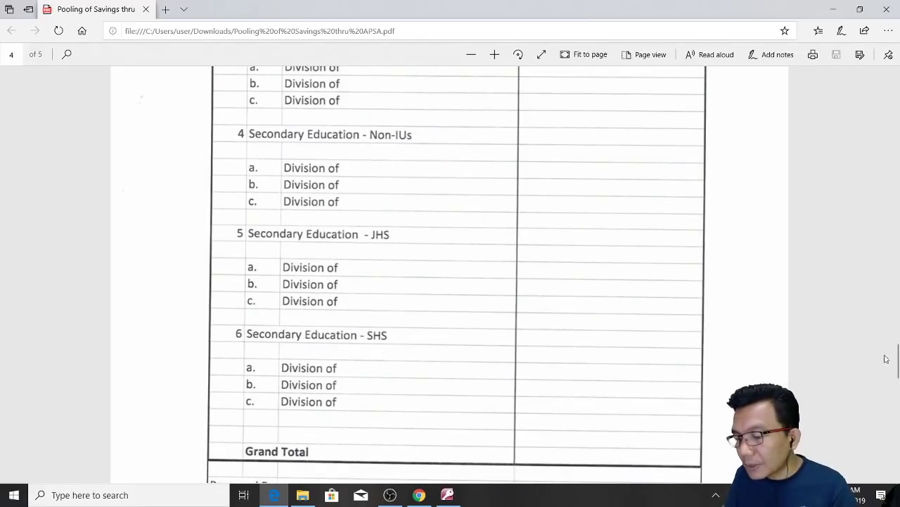
left_click_drag(898, 362, 872, 73)
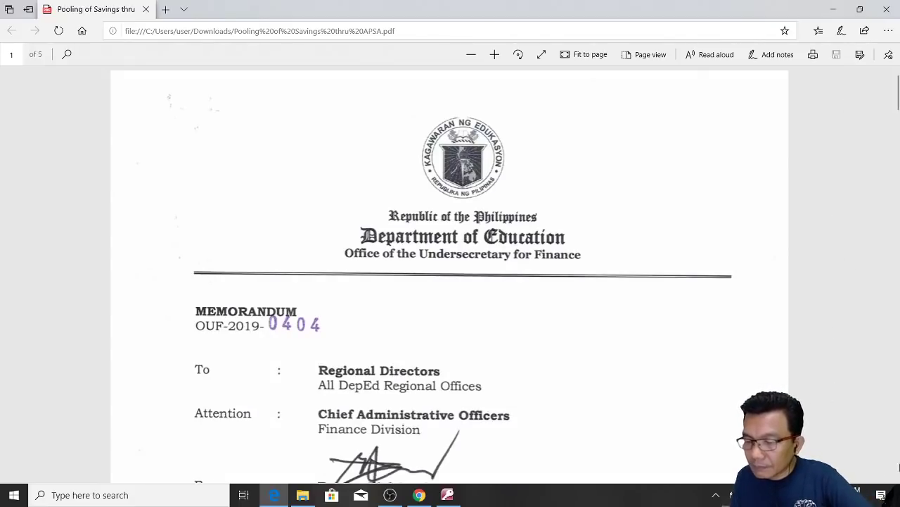
left_click(897, 466)
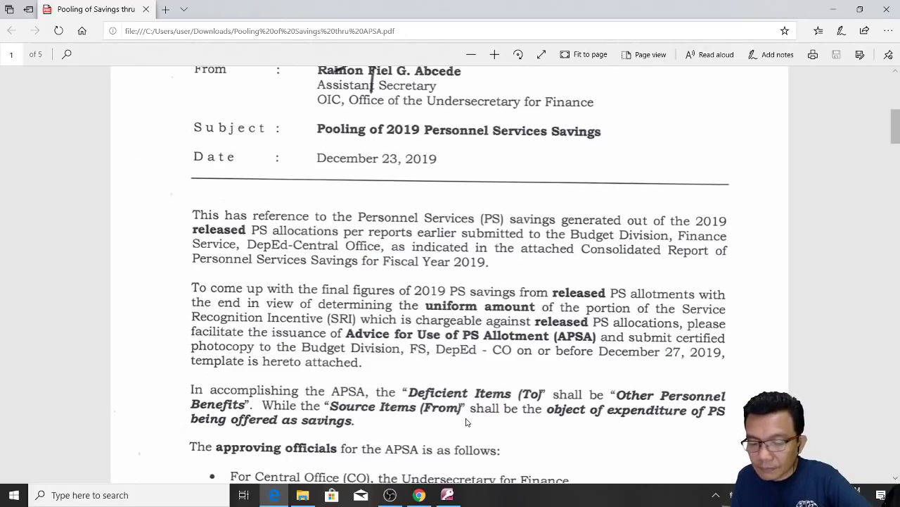
Step: Switch to the Budget Monitoring System and inspect the APSA report's deficient items, source items and signatories
left_click(451, 493)
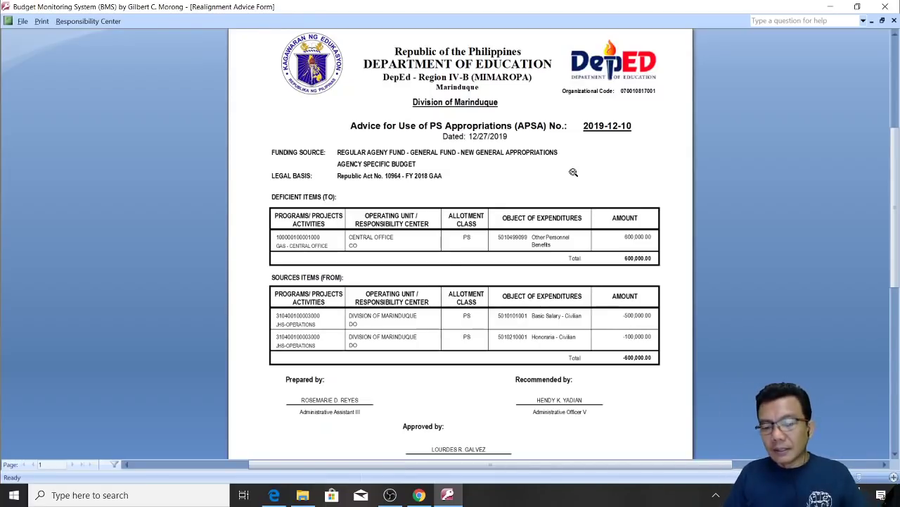
left_click(496, 237)
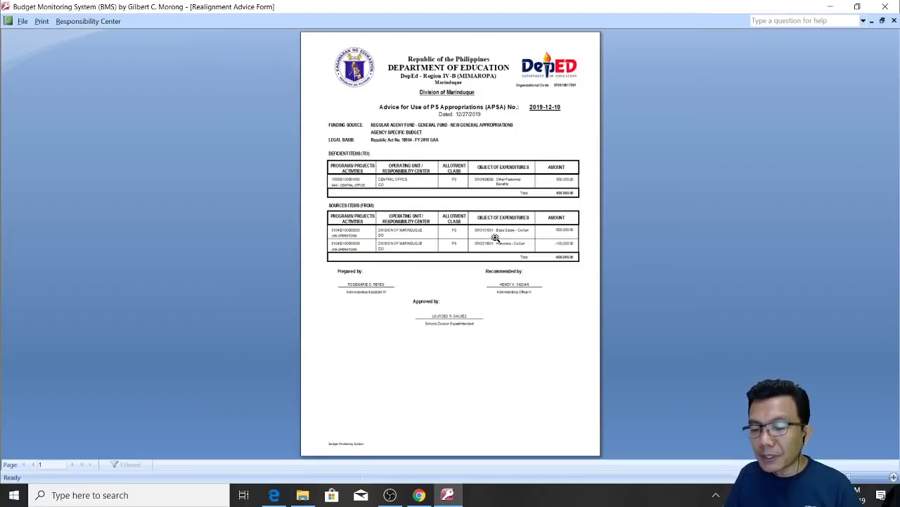
left_click(481, 180)
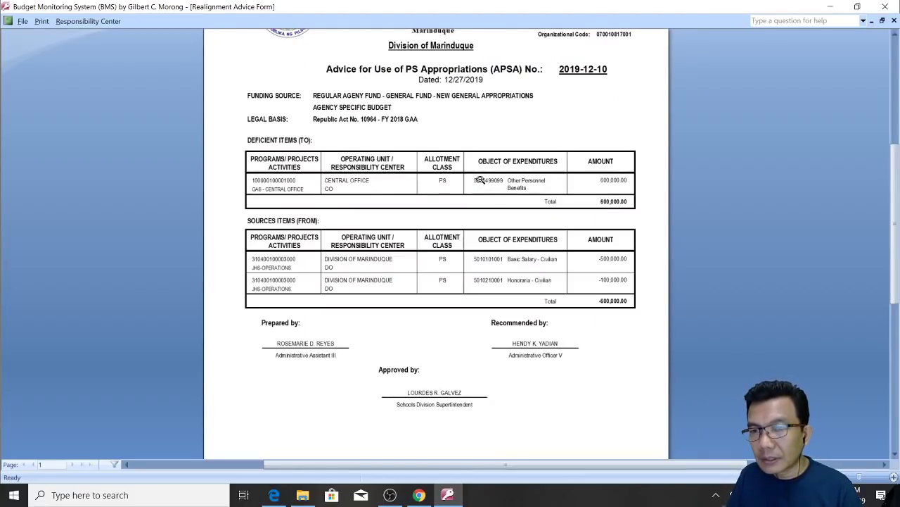
left_click(481, 179)
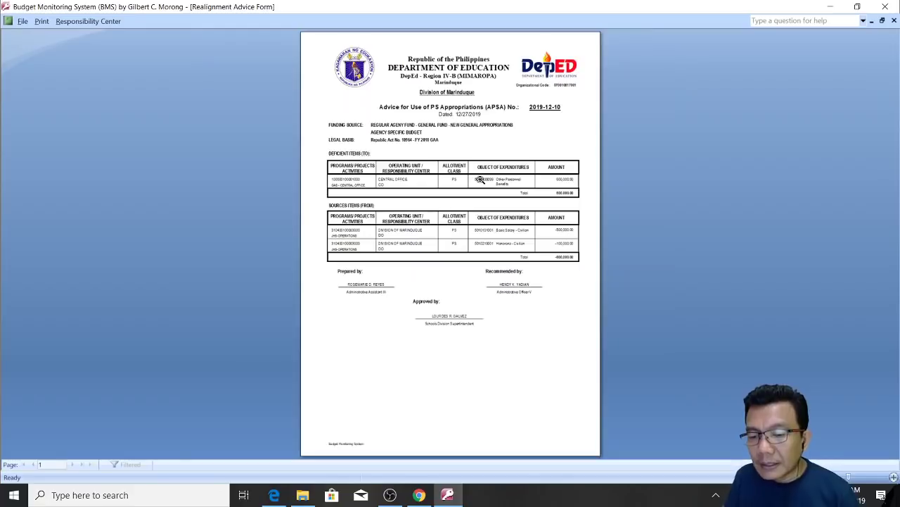
left_click(472, 93)
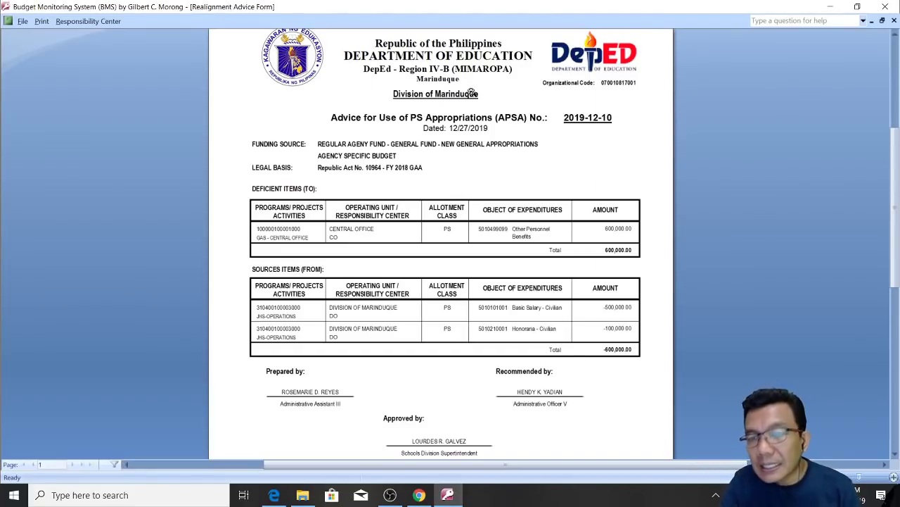
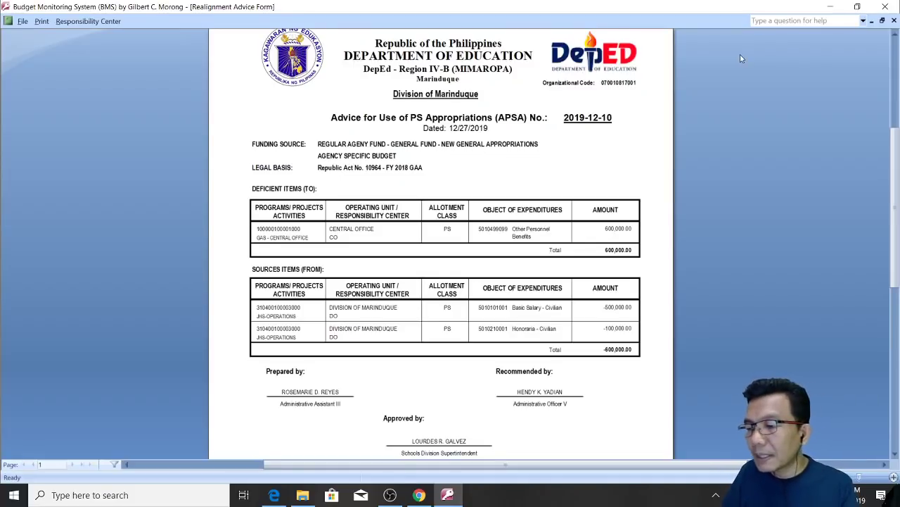
Step: Close the APSA report and the Registry of Allotments and Obligations form, and exit the Budget Monitoring System
left_click(894, 22)
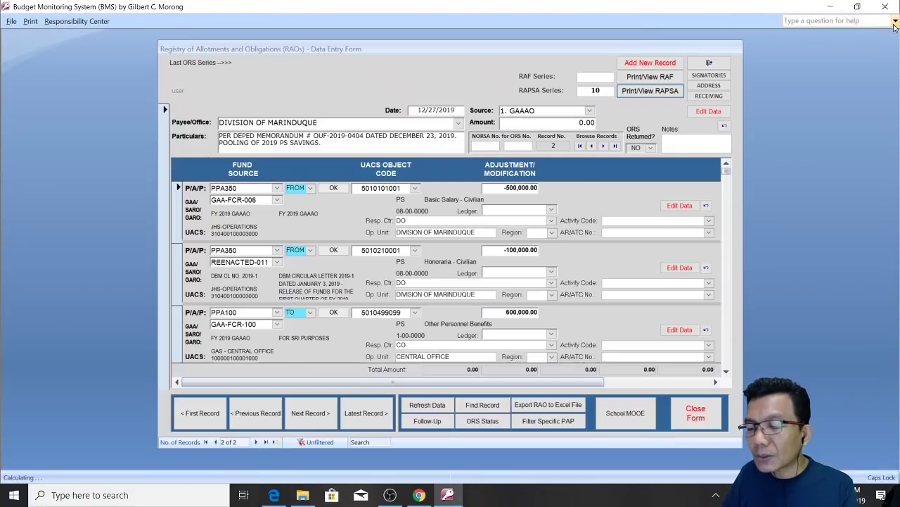
left_click(684, 406)
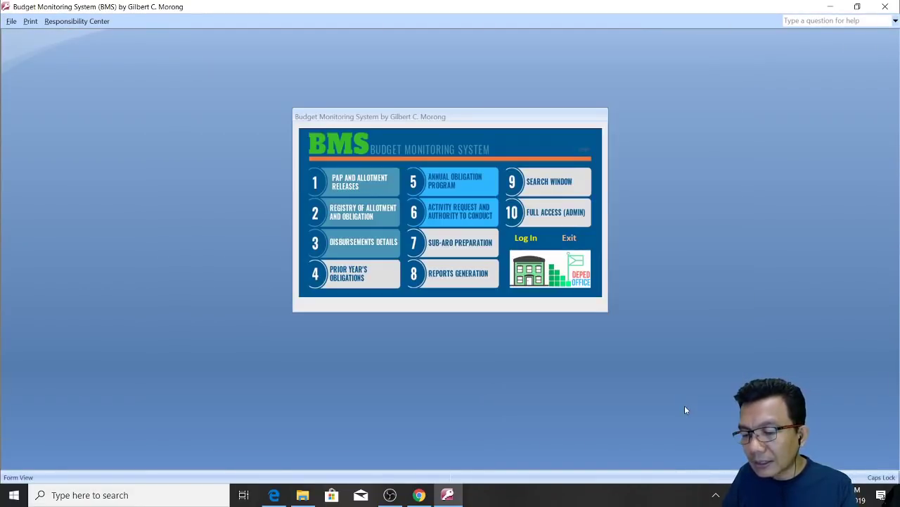
left_click(569, 239)
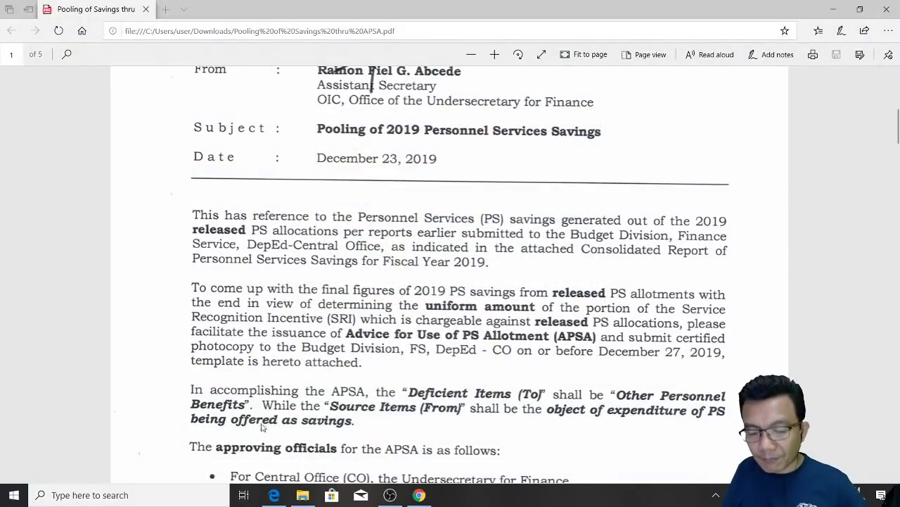
Step: Open the 2019-BMS - ORIGINAL database from the BMS folder on the desktop and proceed to its login form
left_click(303, 494)
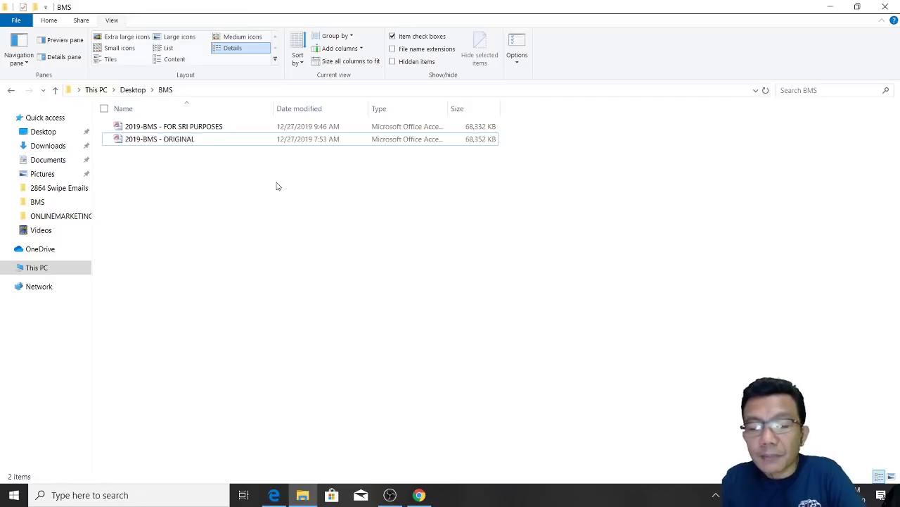
left_click(184, 140)
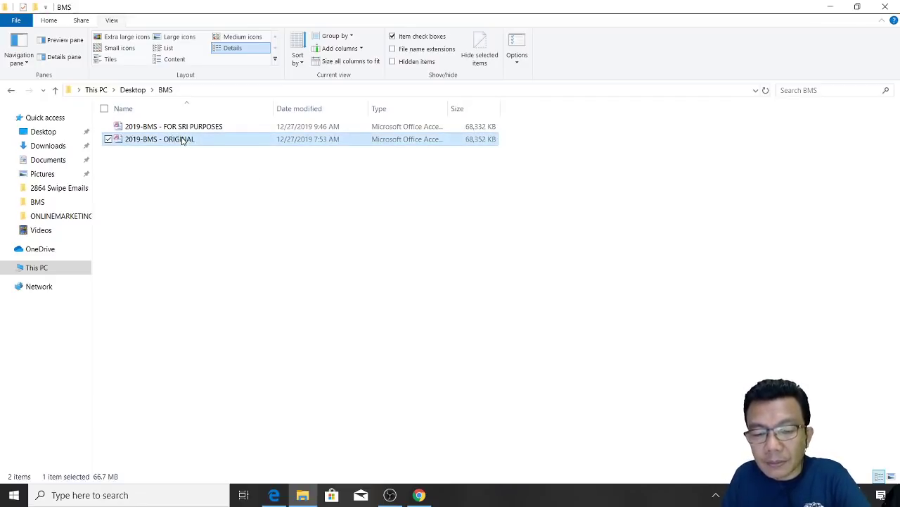
double_click(185, 140)
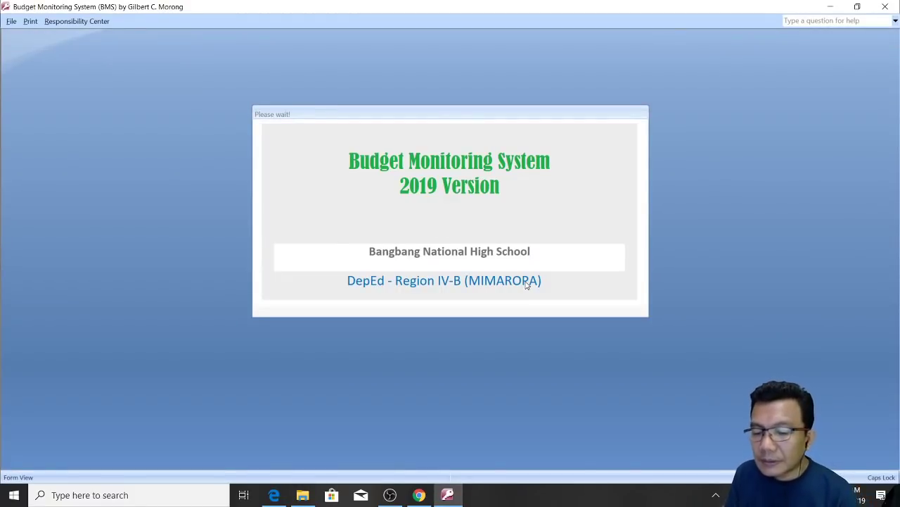
left_click(531, 253)
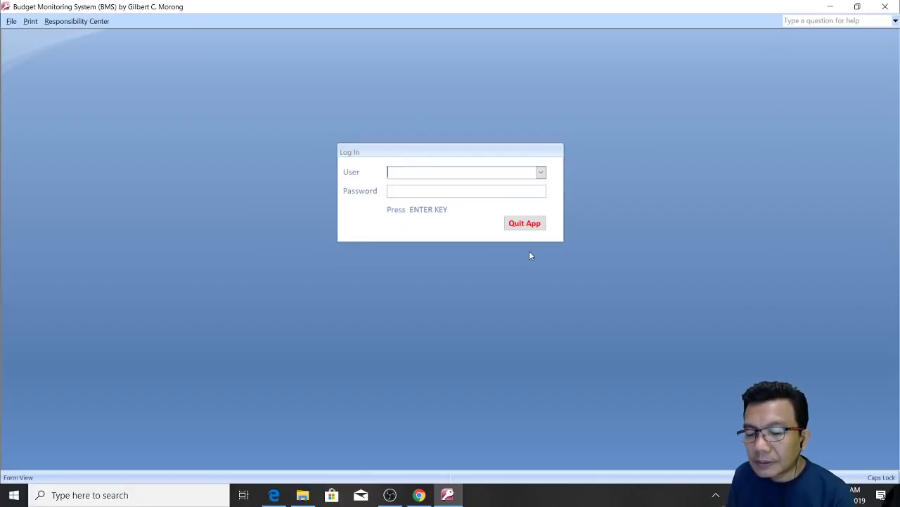
Step: Log in as "Users, All Modules" with the account password
left_click(540, 173)
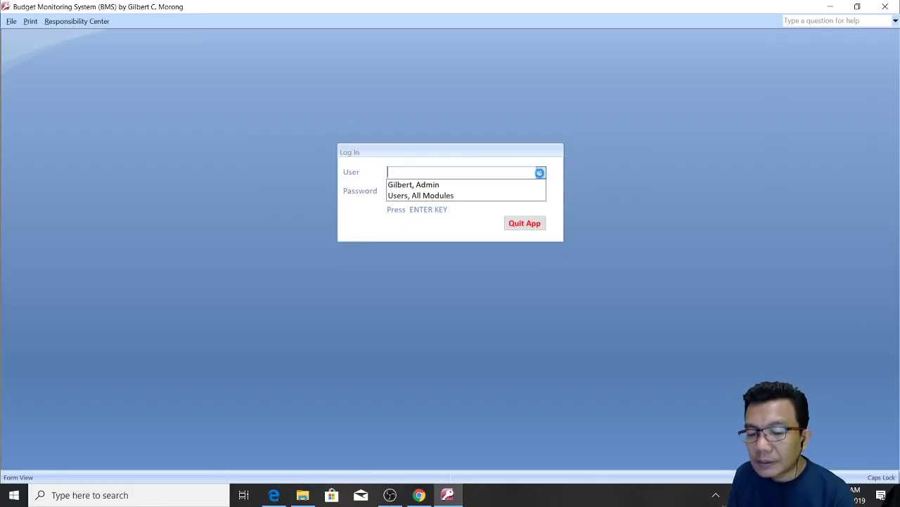
left_click(443, 197)
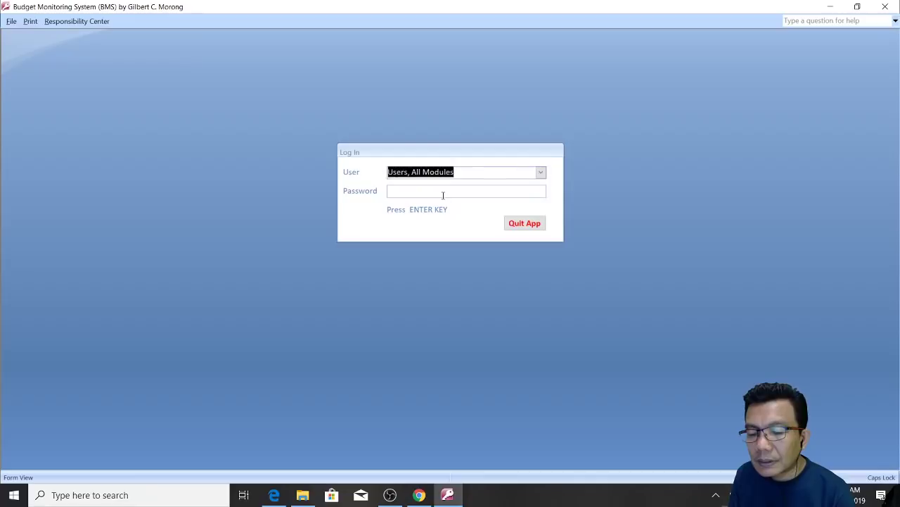
left_click(428, 193)
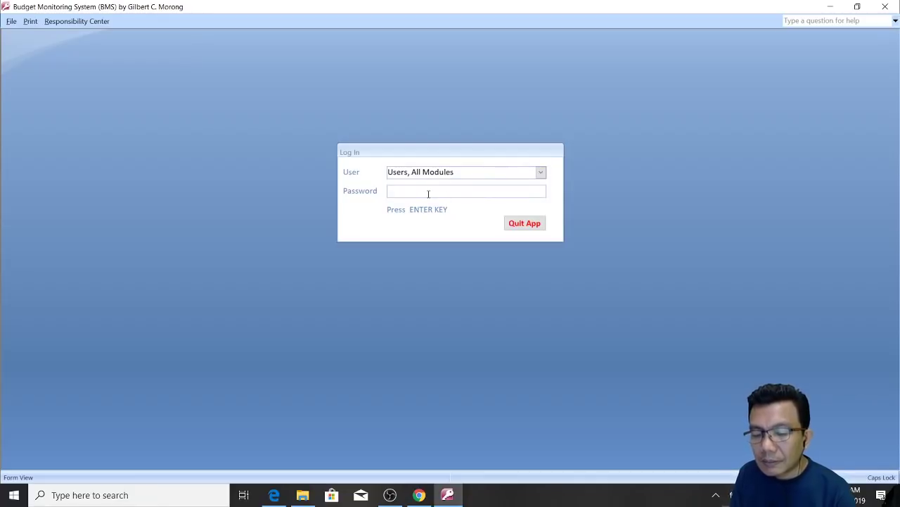
type("***")
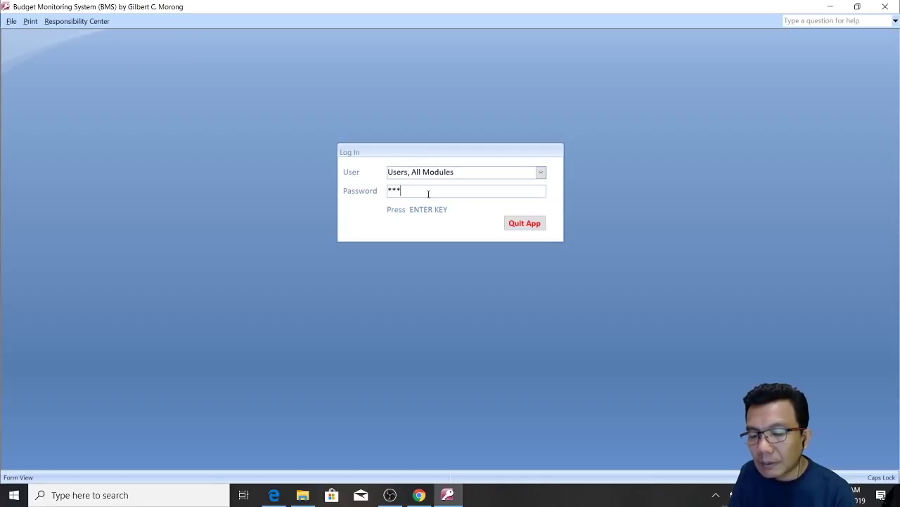
key("Return")
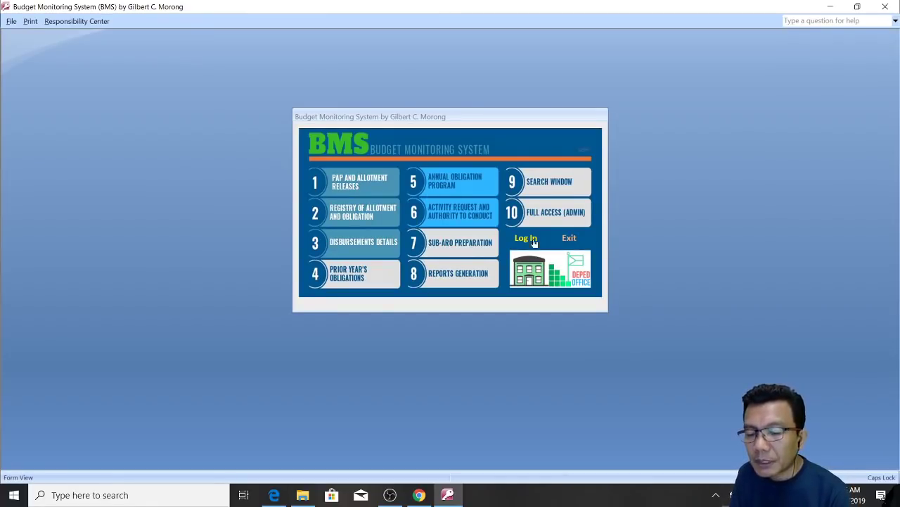
Step: Set the office in the My Office settings to Division of Marinduque through its organization code, and return to the main menu
left_click(556, 275)
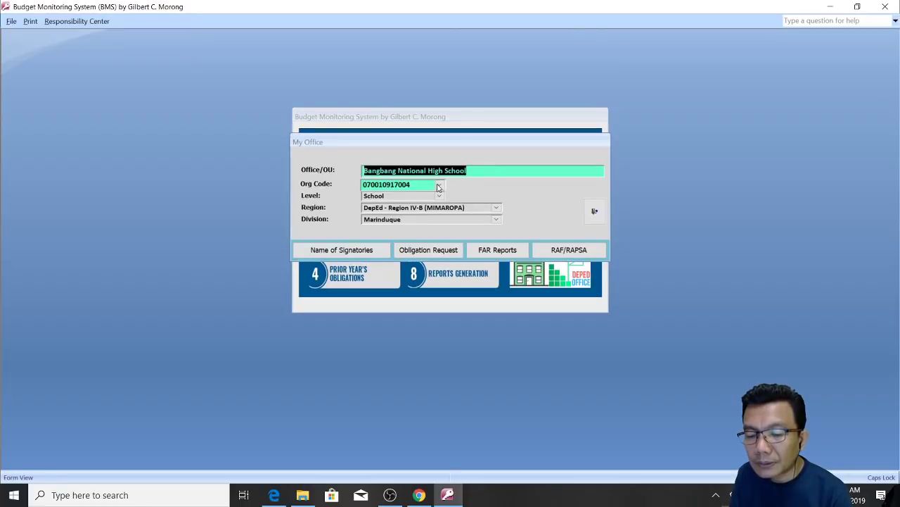
left_click(439, 184)
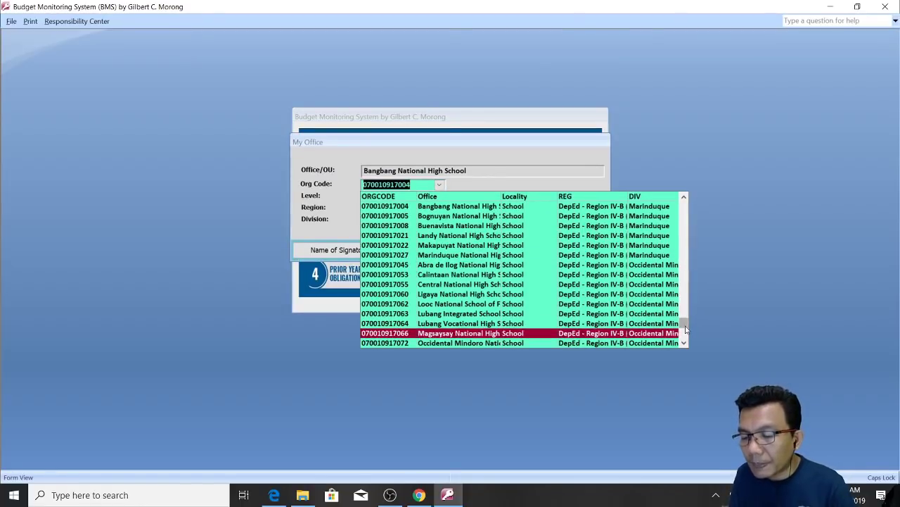
left_click_drag(679, 256, 665, 199)
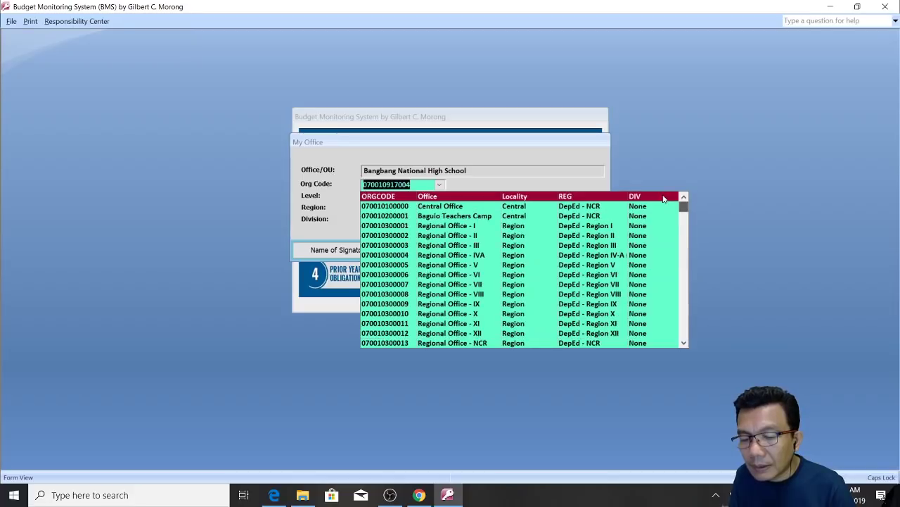
scroll(688, 321, "down", 10)
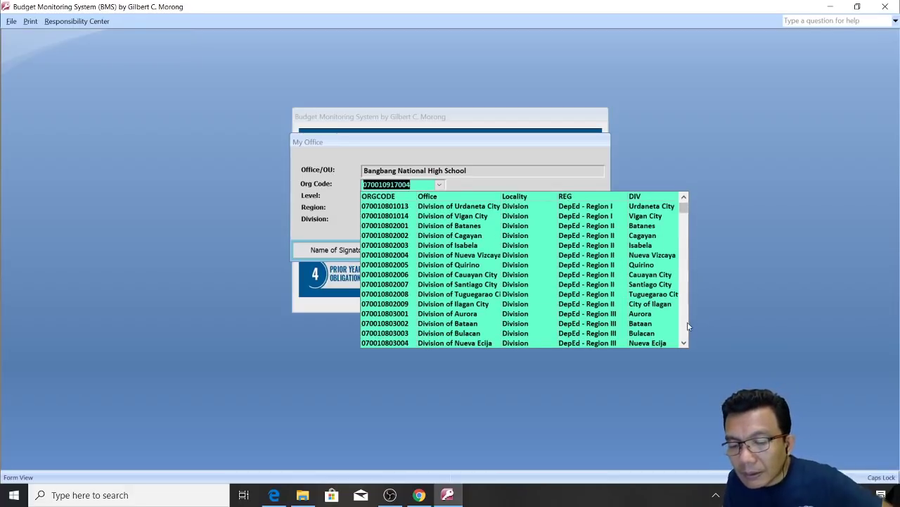
scroll(688, 326, "down", 5)
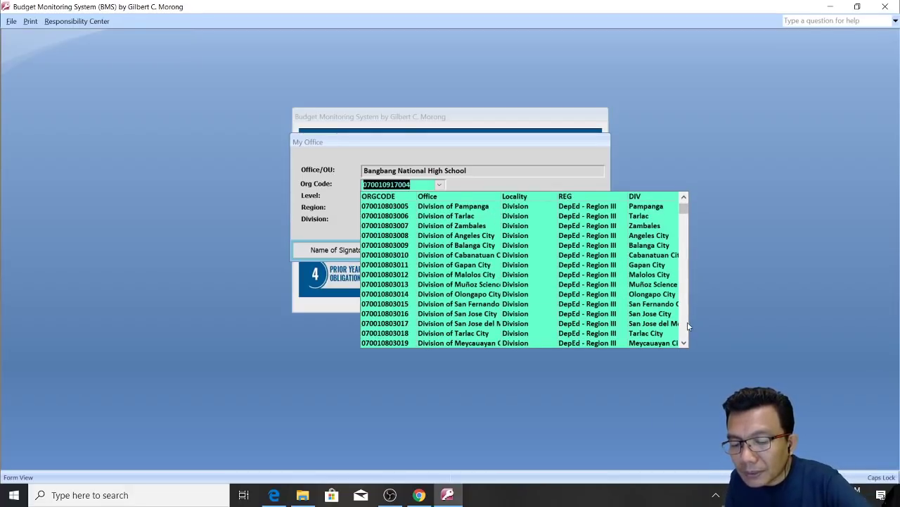
scroll(688, 326, "down", 10)
scroll(688, 326, "down", 20)
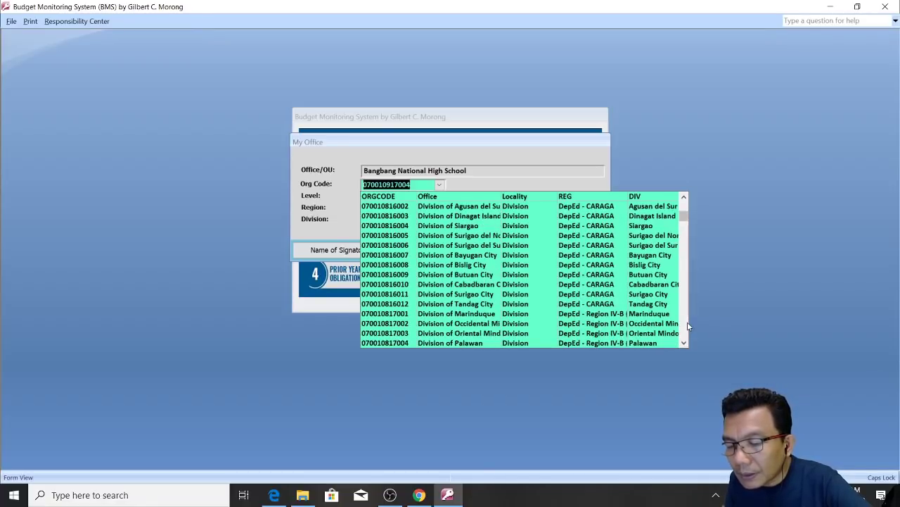
left_click(553, 313)
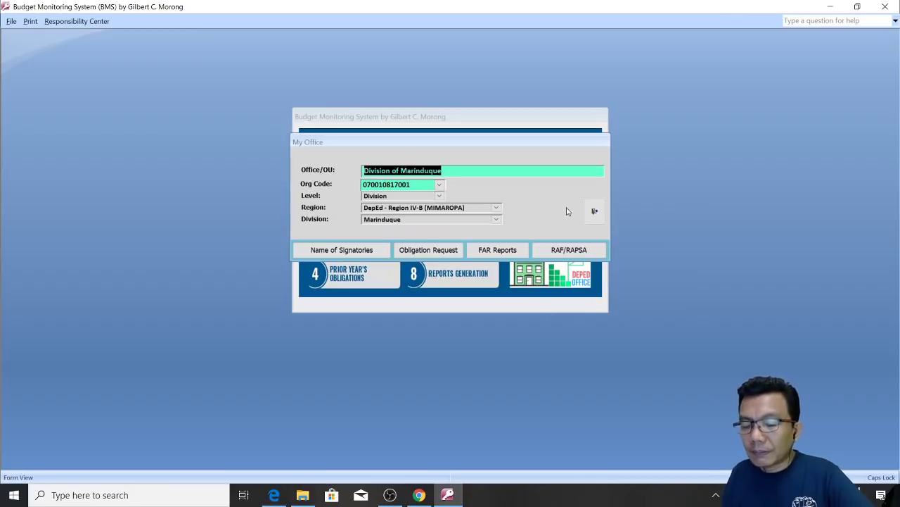
left_click(595, 210)
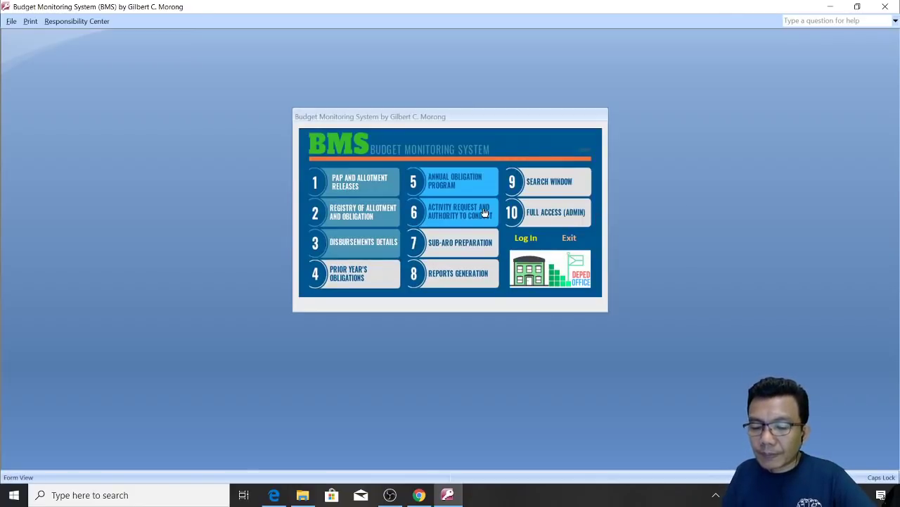
Step: Add a Realignment record to the Registry of Allotment and Obligation and date it 12/27/2019
left_click(370, 217)
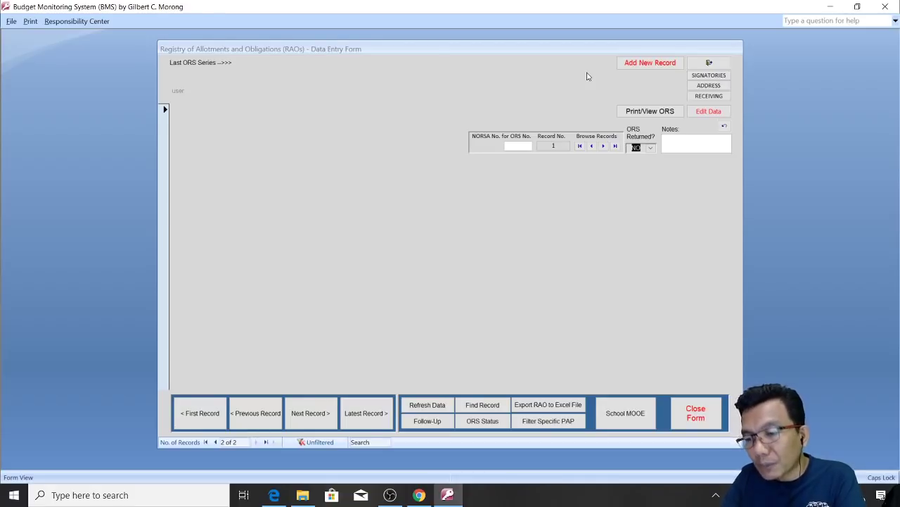
left_click(652, 64)
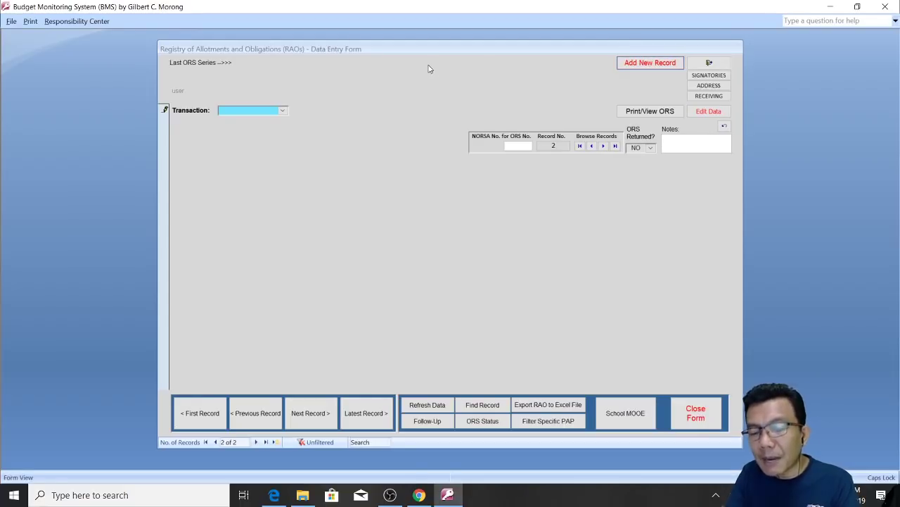
left_click(284, 112)
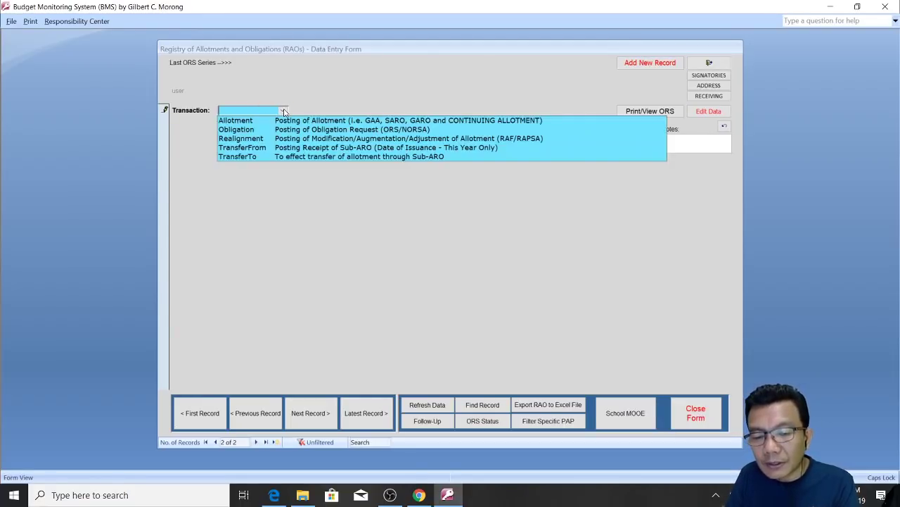
left_click(242, 138)
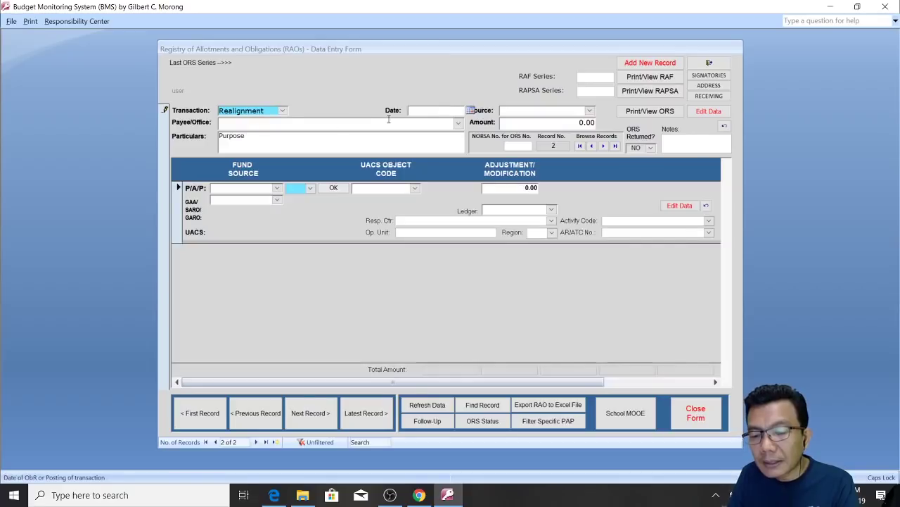
type("12/27")
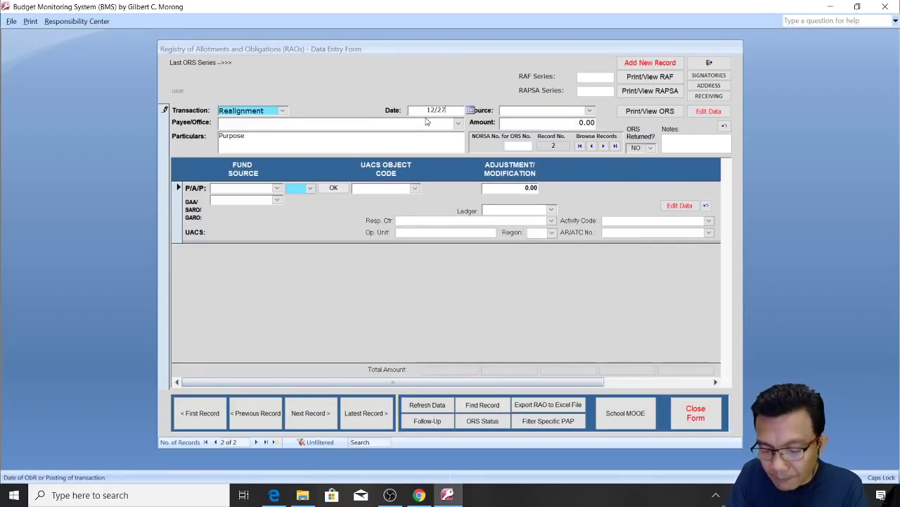
key("Tab")
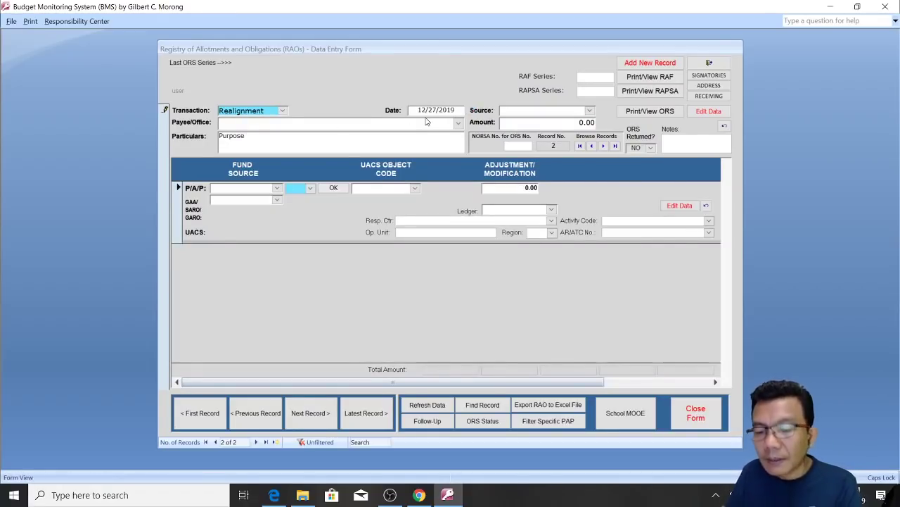
Step: Enter DIVISION OF MARINDUQUE as the payee/office of the realignment record
type("D")
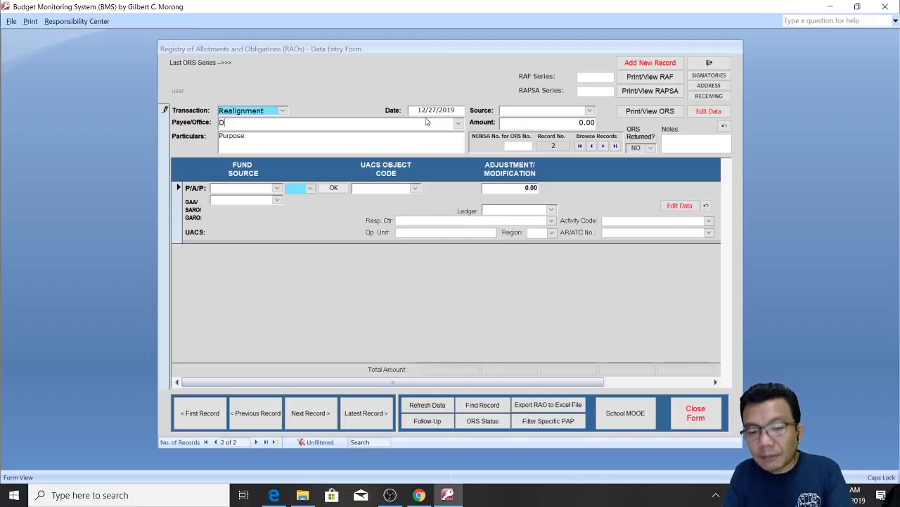
type("IVISION OF MARID")
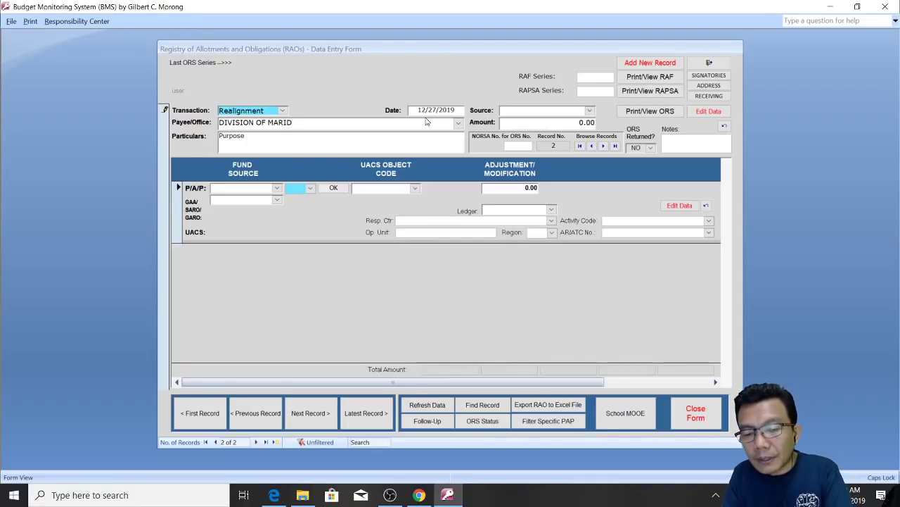
key("BackSpace")
type("NDUQUE")
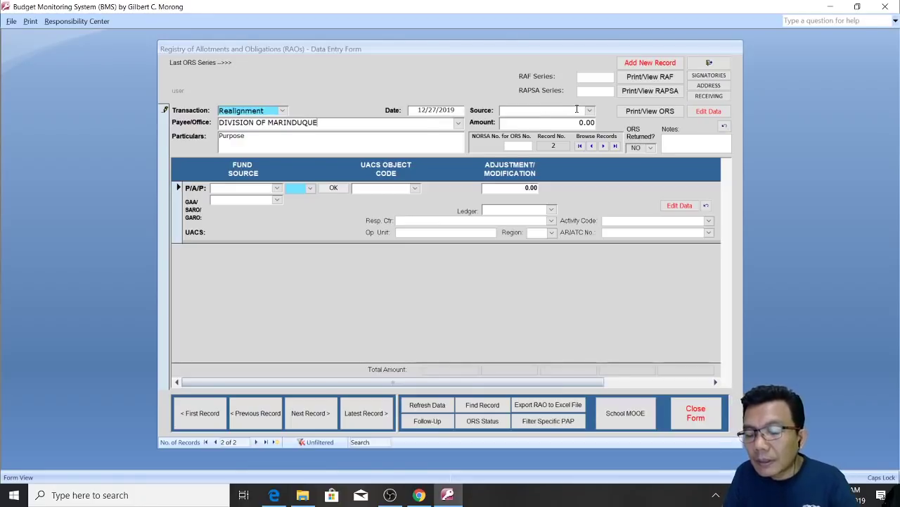
Step: Replace the placeholder particulars with "APSA NO 10 - POOLING OF SAVINGS FOR SRI INCENTIVE"
left_click(438, 145)
key("BackSpace")
key("BackSpace")
key("BackSpace")
key("BackSpace")
key("BackSpace")
key("BackSpace")
key("BackSpace")
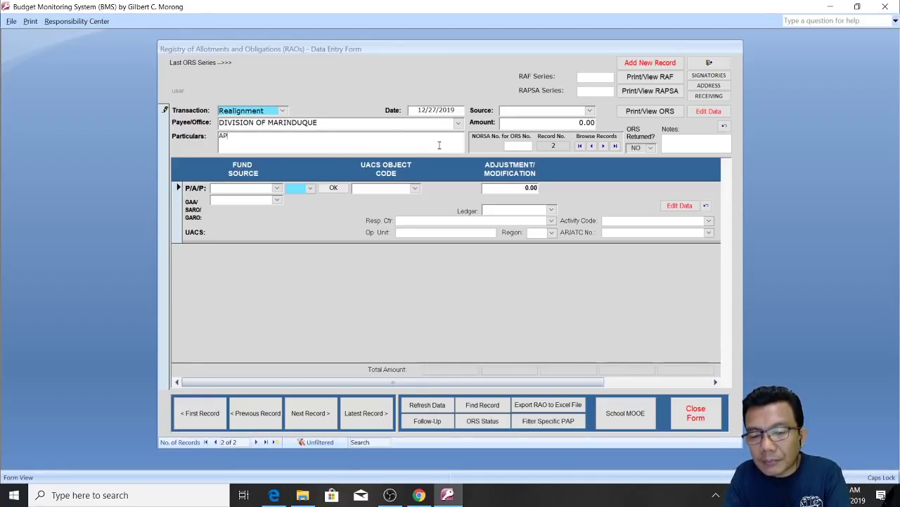
type("NO")
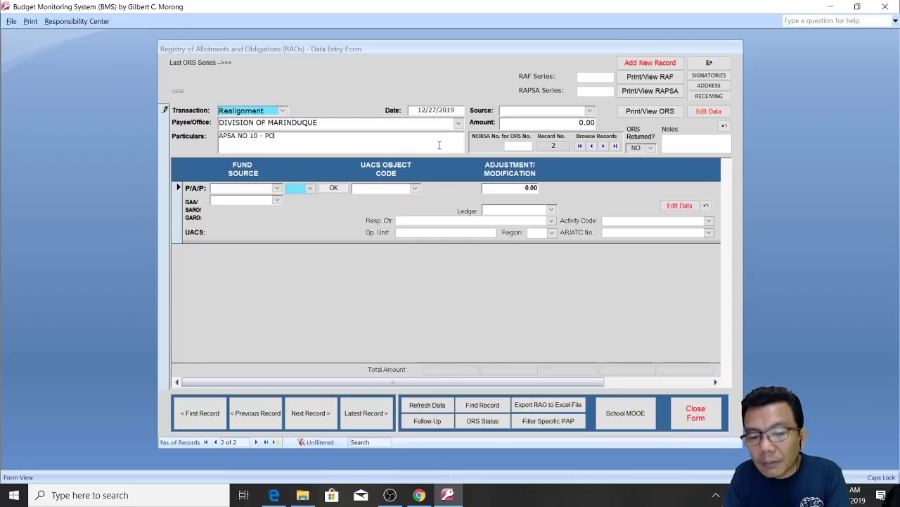
type("10 - POOLING")
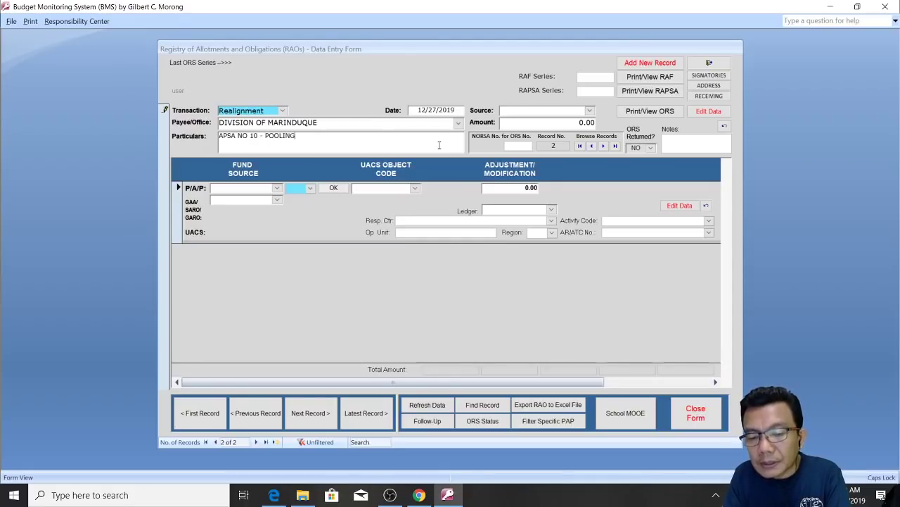
type(" OF SAVINGS FOR SRI INCENTIVE")
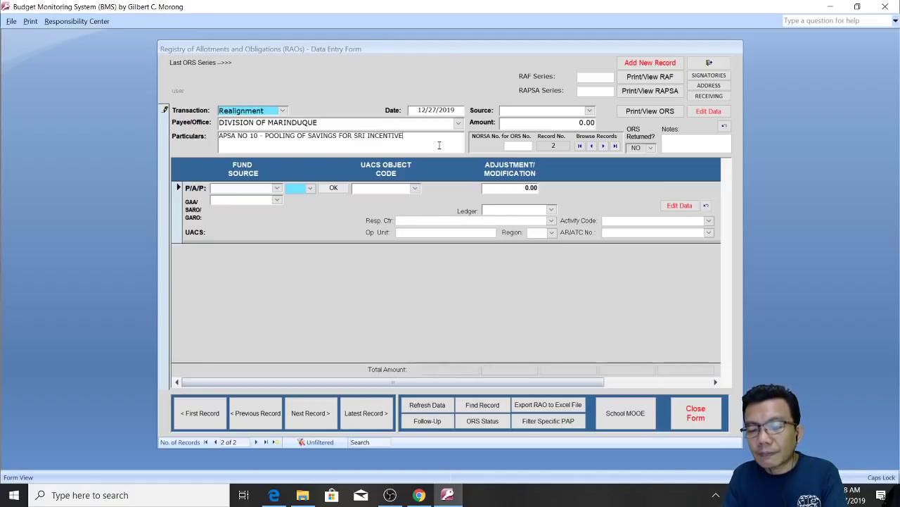
left_click(435, 150)
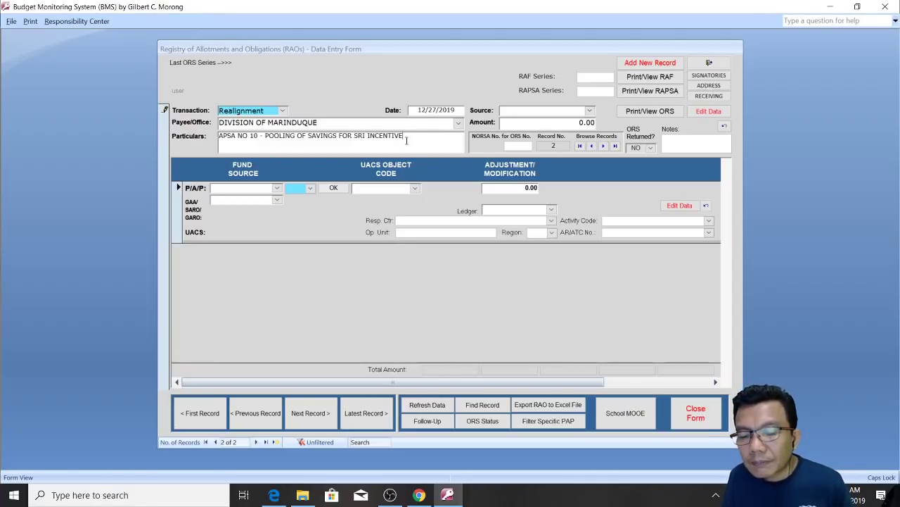
Step: Set the source of the realignment record to 1. RAPSA
left_click(251, 190)
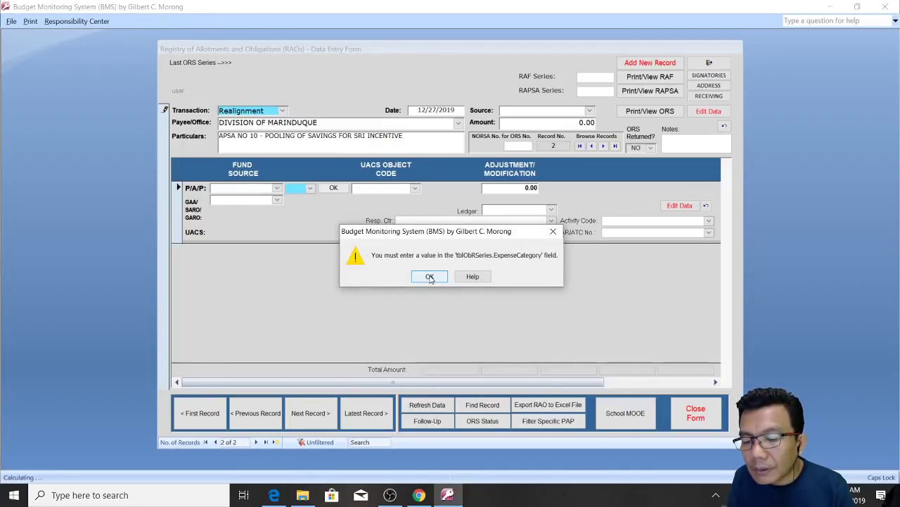
left_click(430, 277)
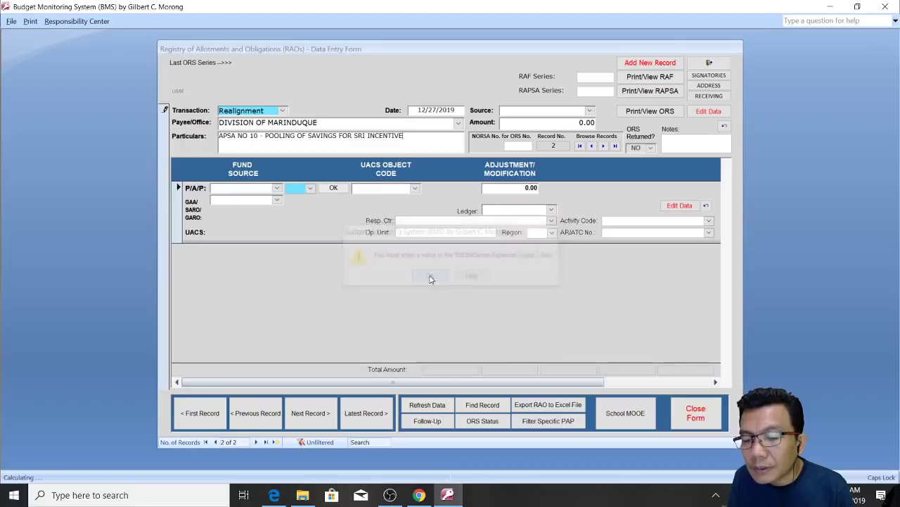
left_click(589, 111)
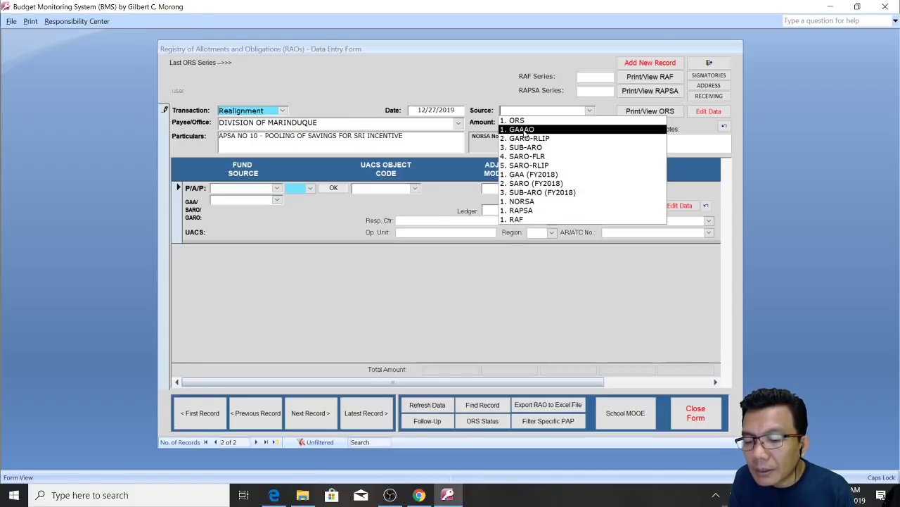
left_click(522, 210)
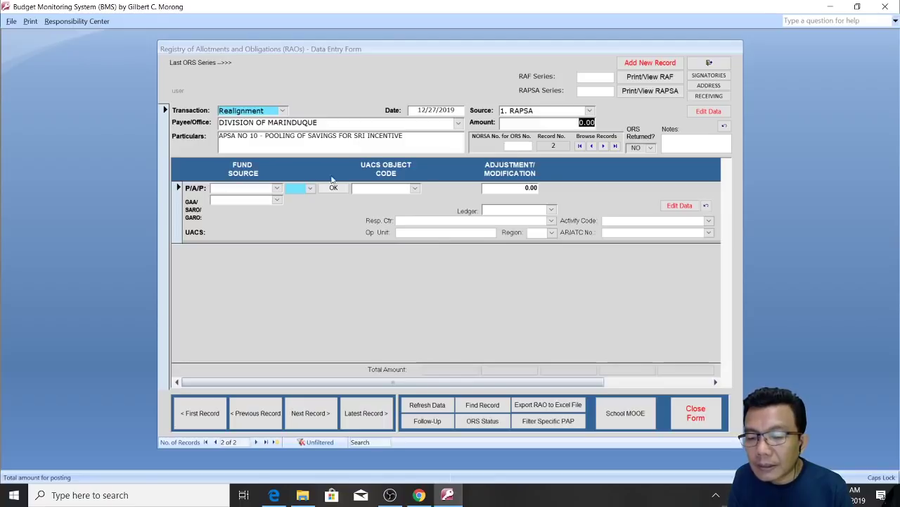
Step: Set the first line's fund source to PPA350 JHS-OPERATIONS under REENACTED-001, marked as a FROM item
left_click(276, 189)
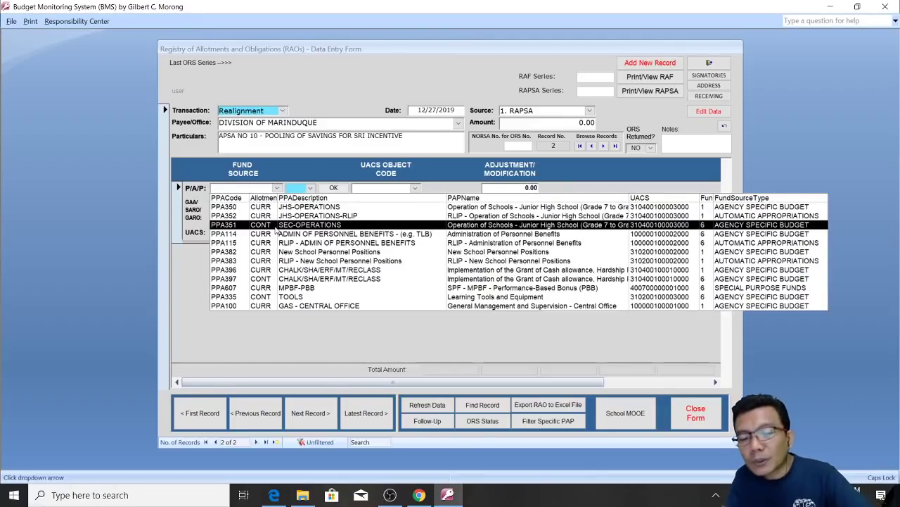
left_click(316, 208)
left_click(278, 201)
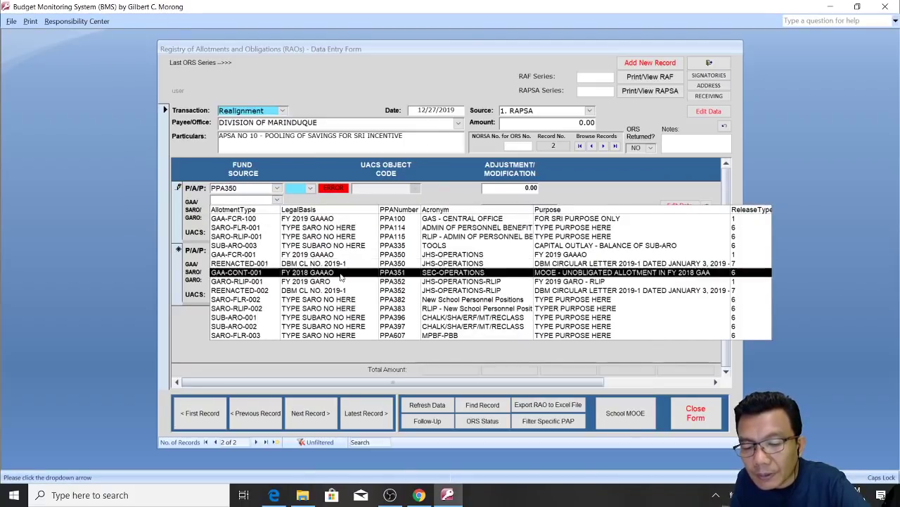
left_click(405, 265)
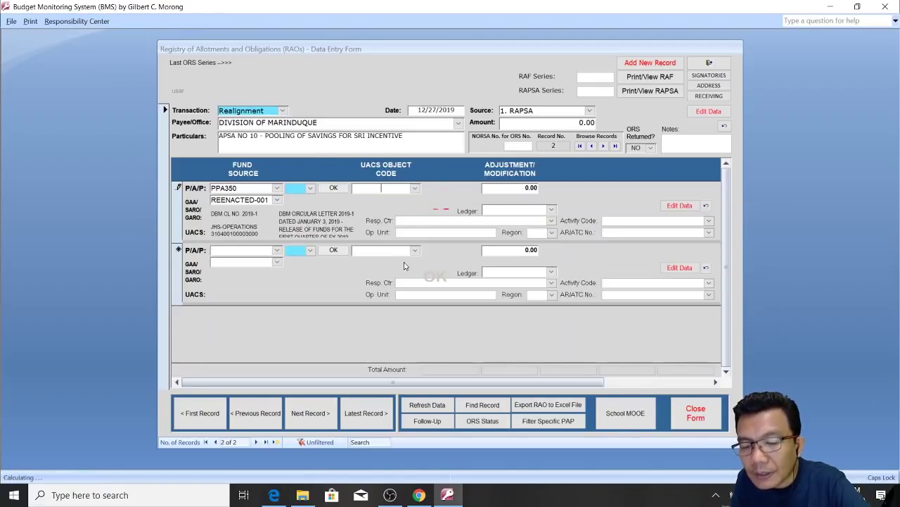
left_click(311, 188)
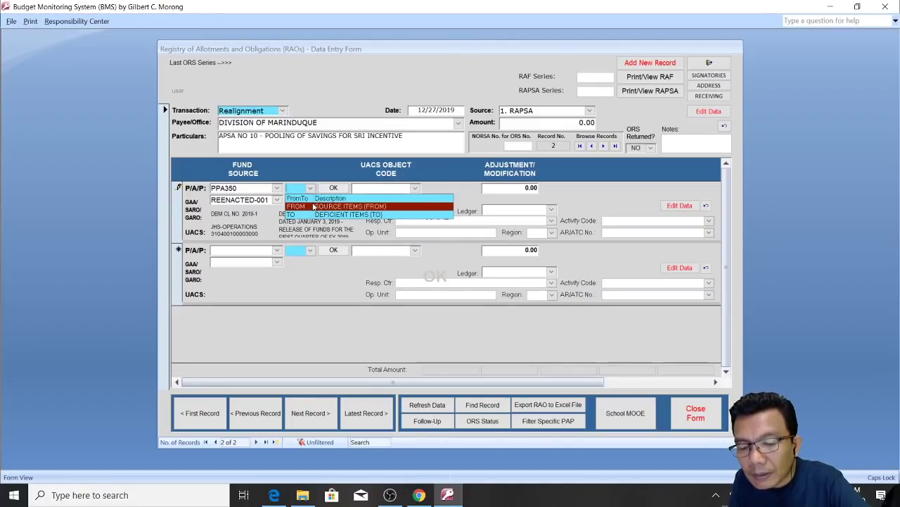
left_click(312, 207)
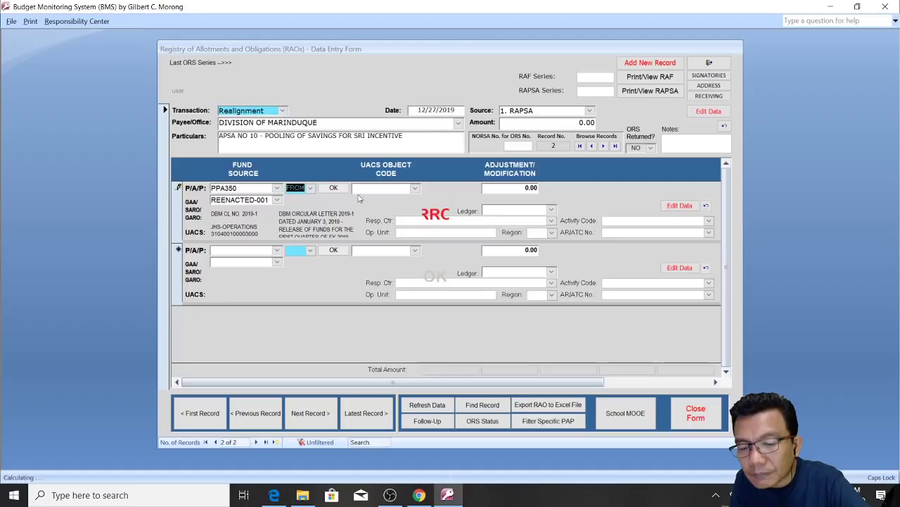
left_click(416, 189)
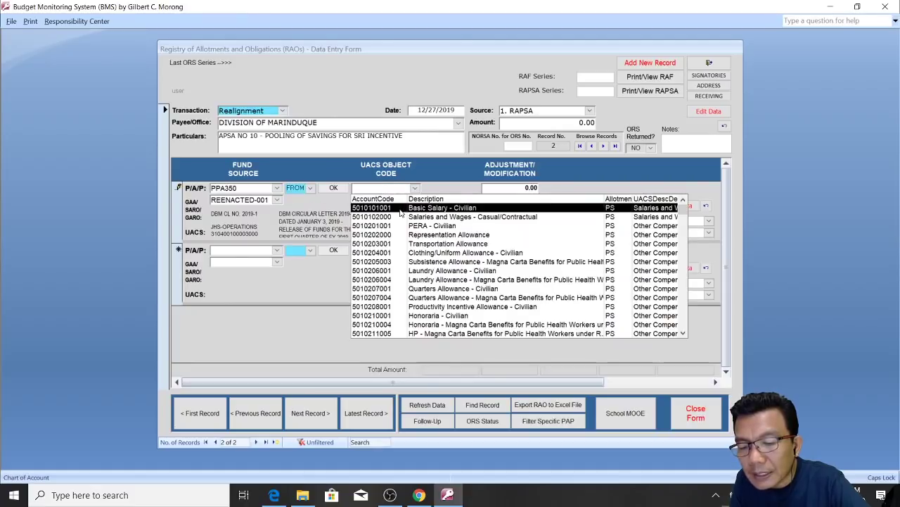
left_click(403, 211)
key("Tab")
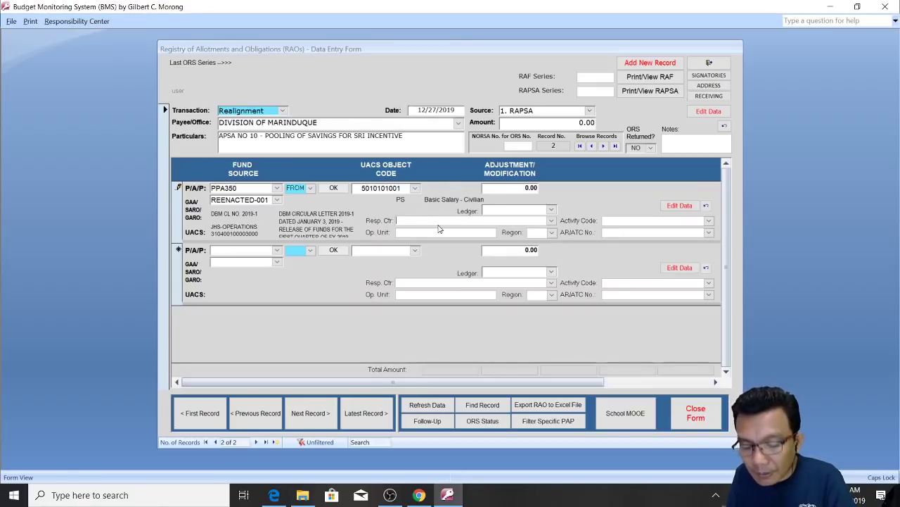
type("D0")
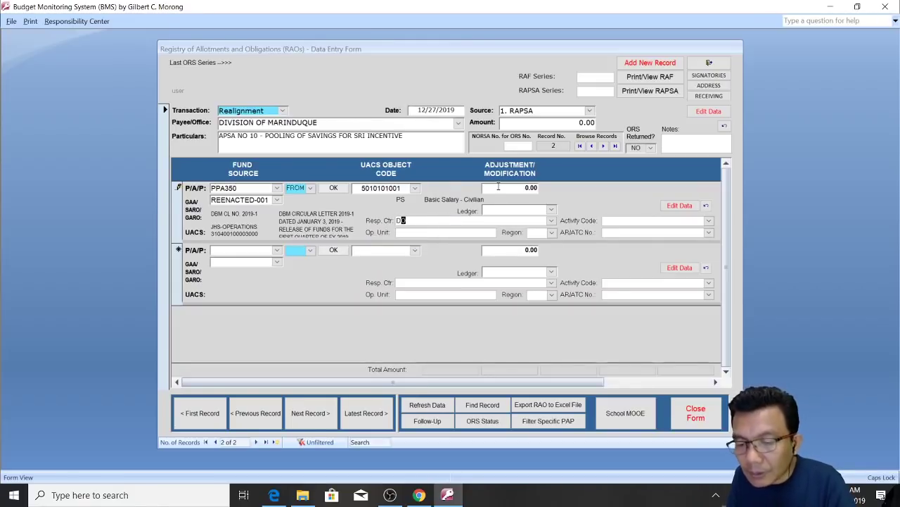
left_click(498, 187)
type("-500000")
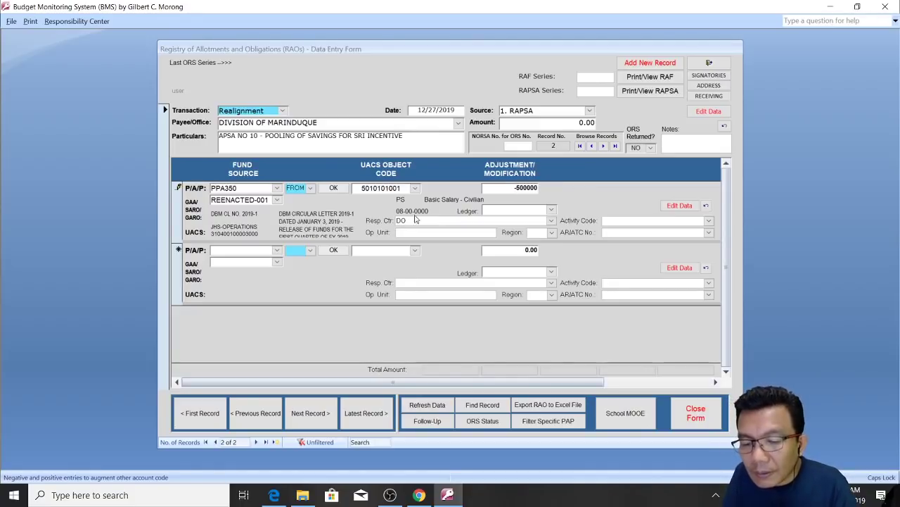
Step: Add a second line with fund source PPA350 JHS-OPERATIONS under GAA-FCR-001, marked as a FROM item
left_click(259, 252)
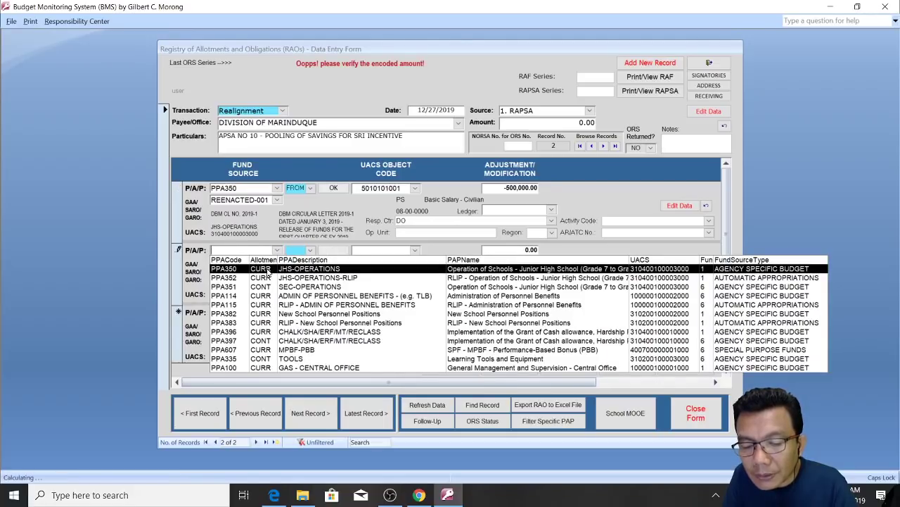
left_click(275, 268)
left_click(279, 264)
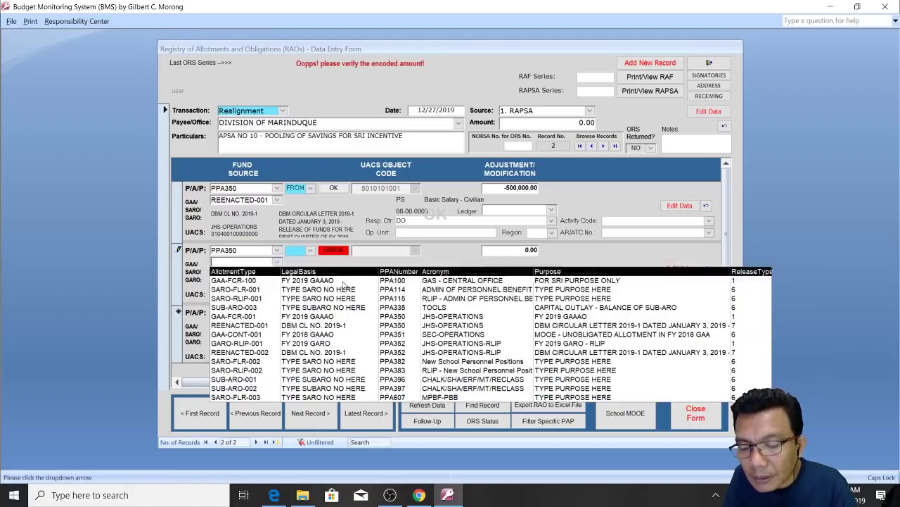
left_click(424, 320)
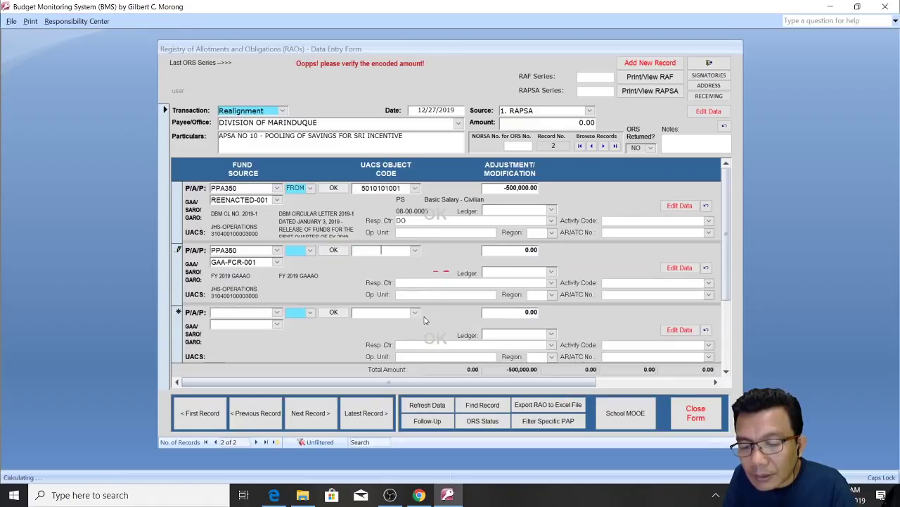
left_click(309, 250)
left_click(300, 268)
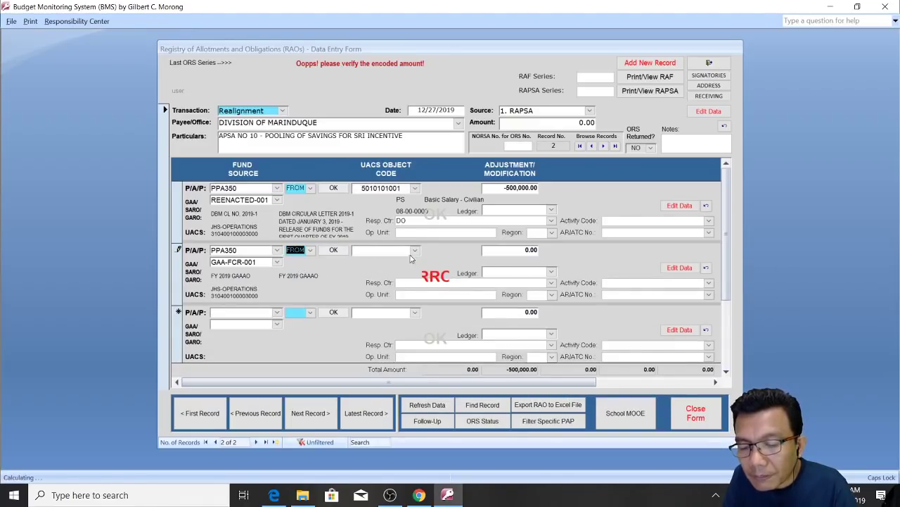
left_click(415, 250)
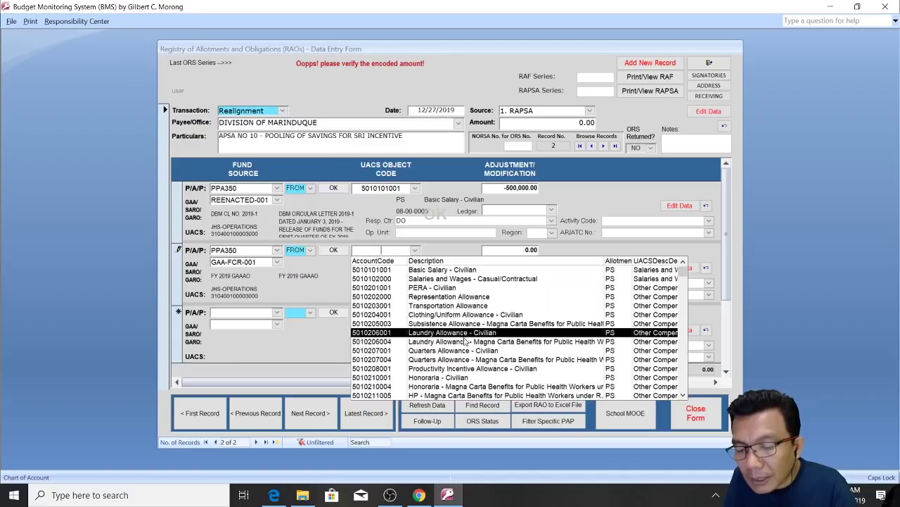
left_click(439, 378)
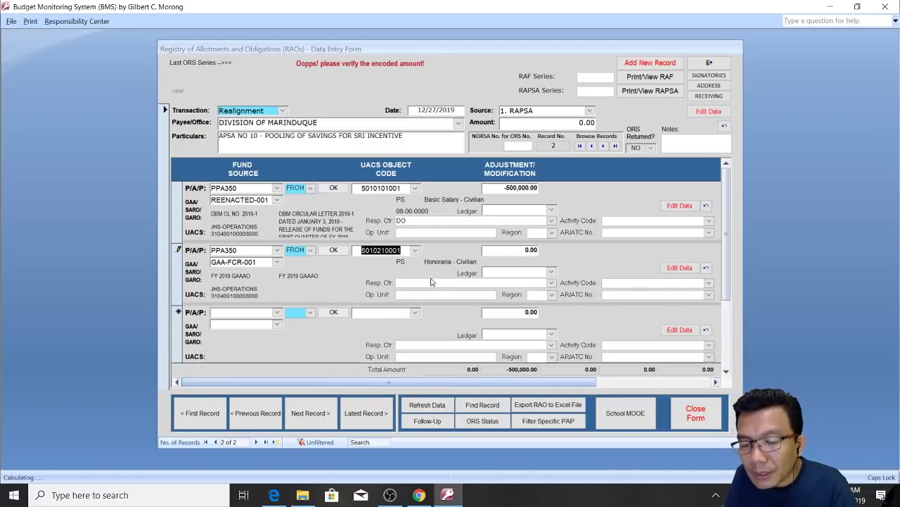
left_click(401, 281)
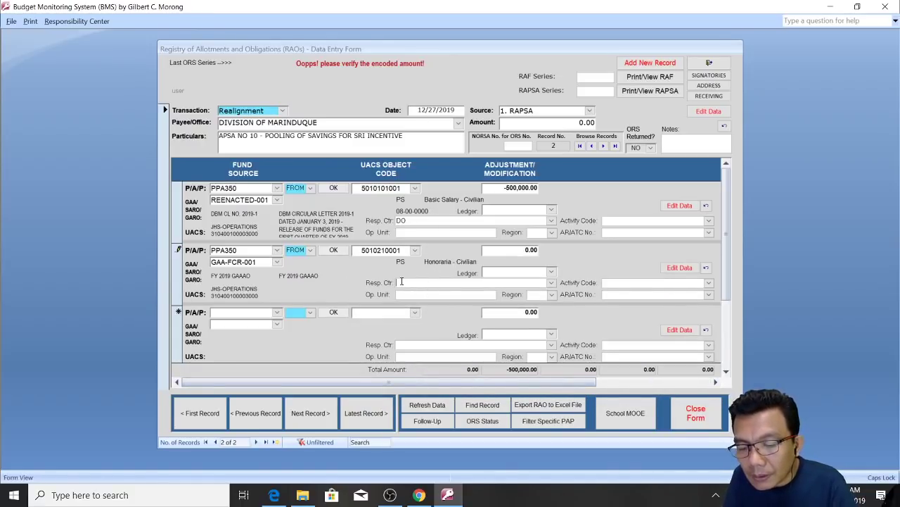
type("DO")
key("Tab")
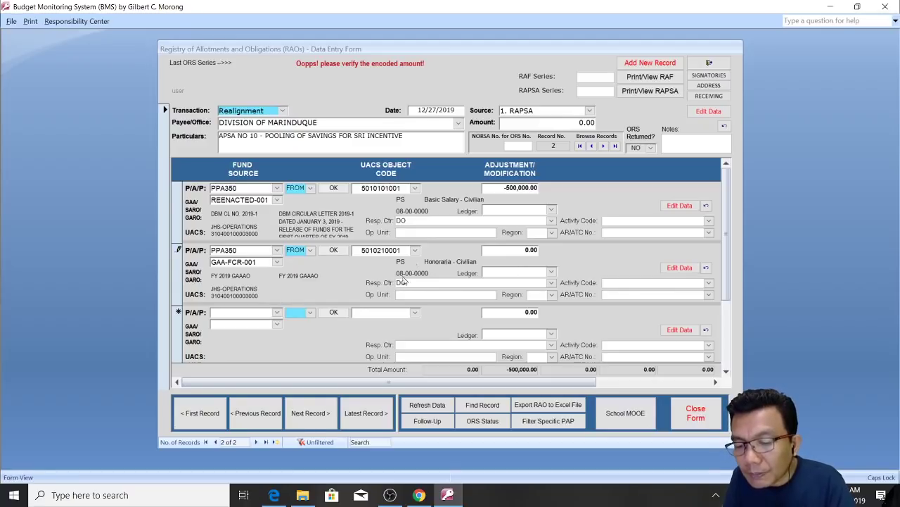
left_click_drag(507, 250, 567, 250)
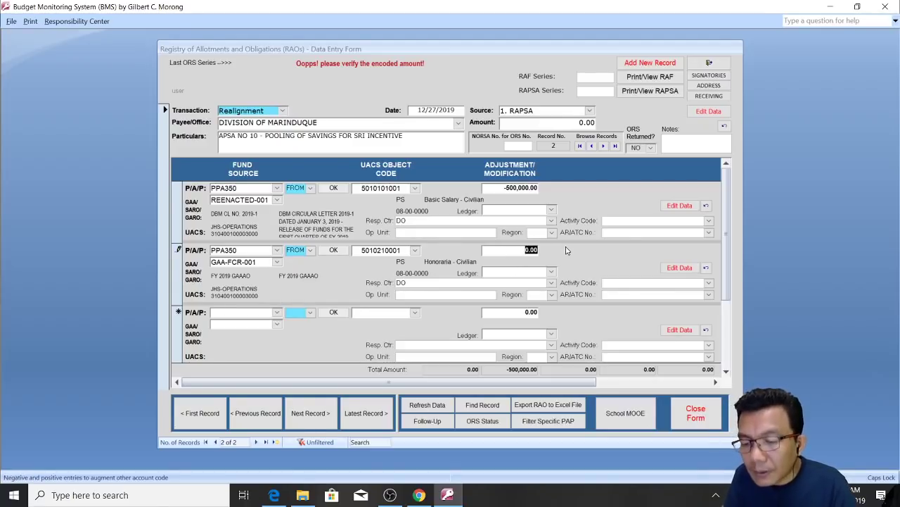
type("-100000")
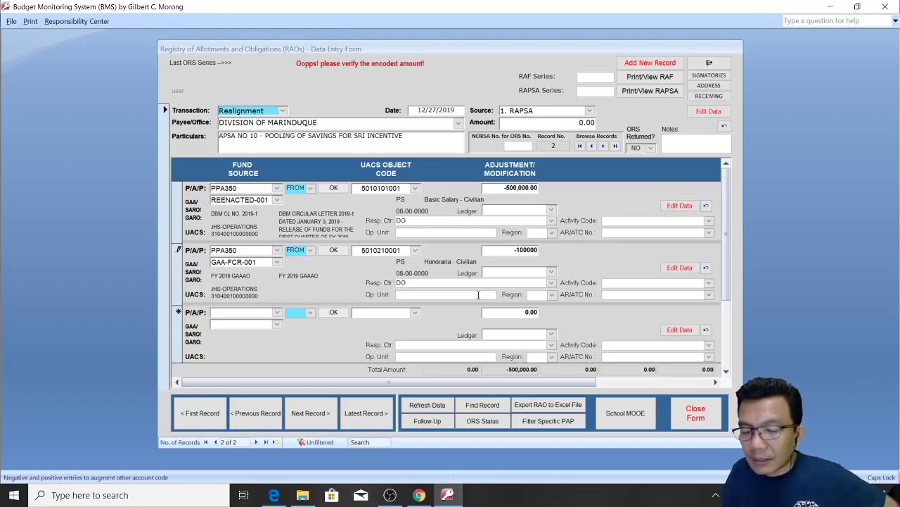
left_click(480, 297)
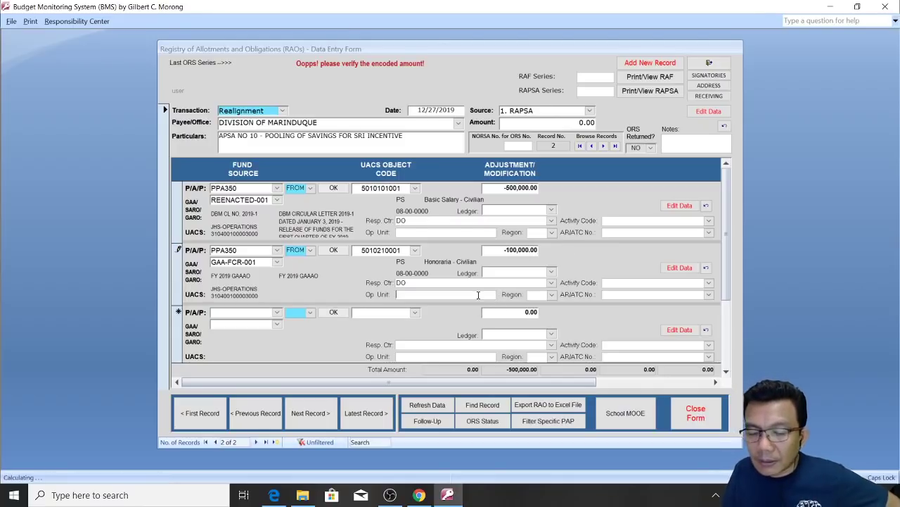
left_click(366, 313)
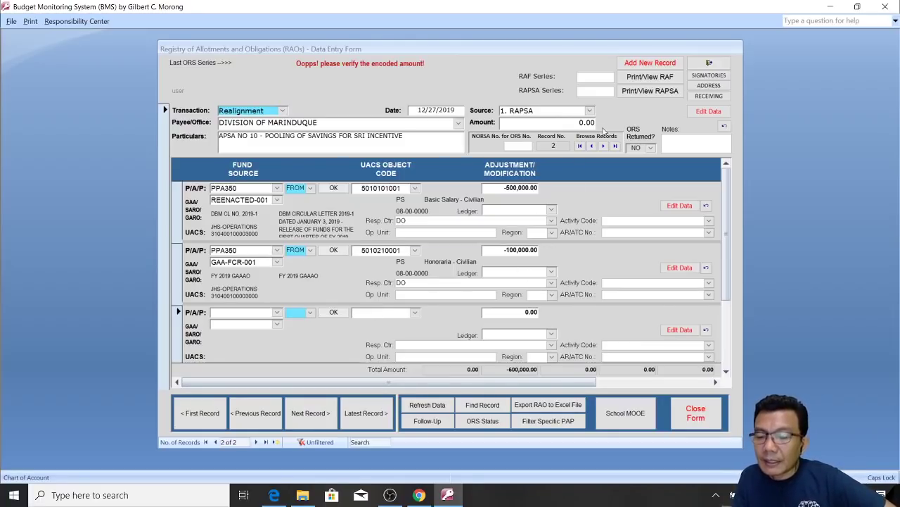
Step: Enter -600,000 as the record's amount and 10 as its RAPSA series
left_click(581, 123)
type("-600000")
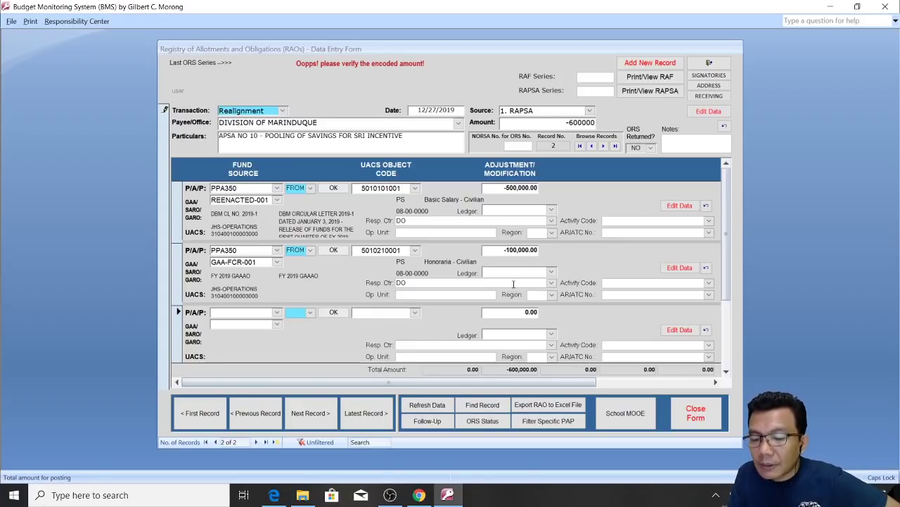
key("Return")
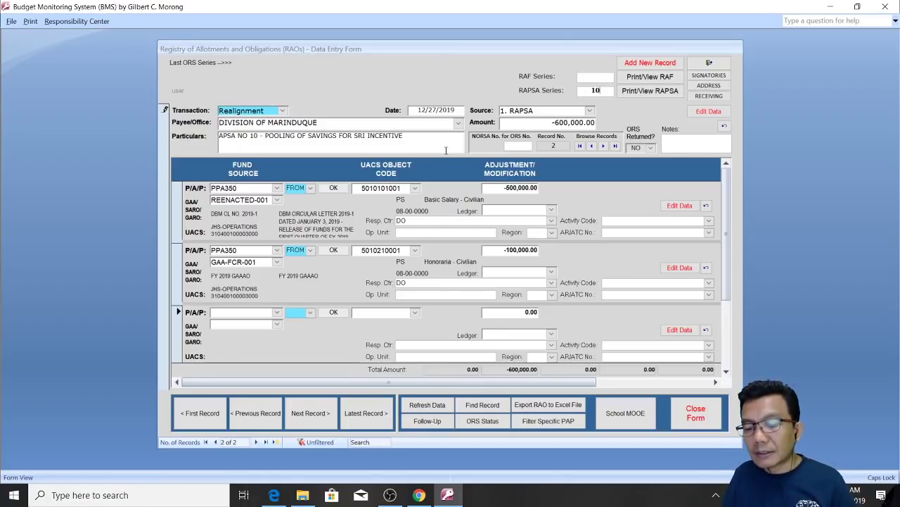
left_click(464, 223)
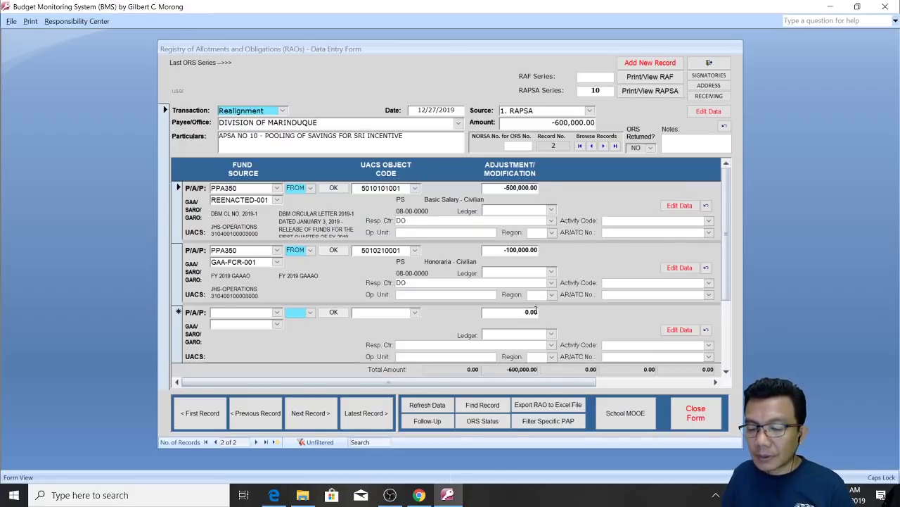
left_click(512, 334)
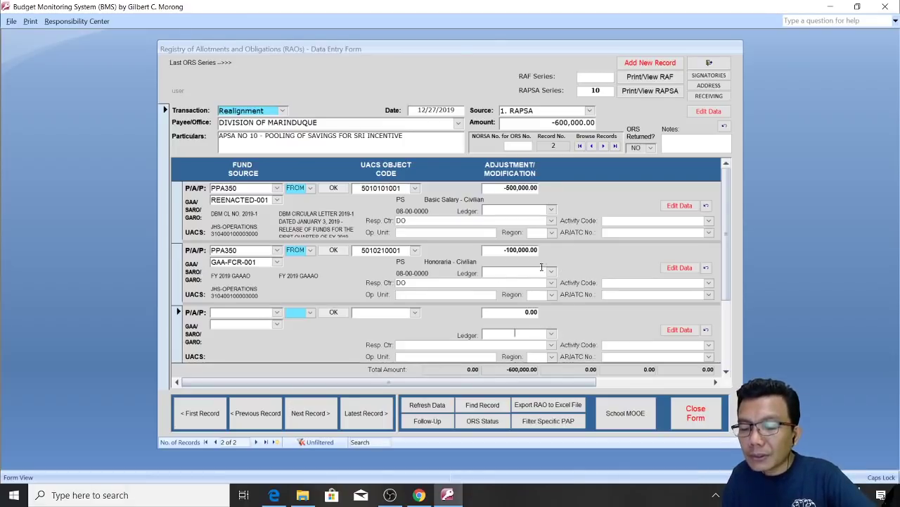
left_click(523, 270)
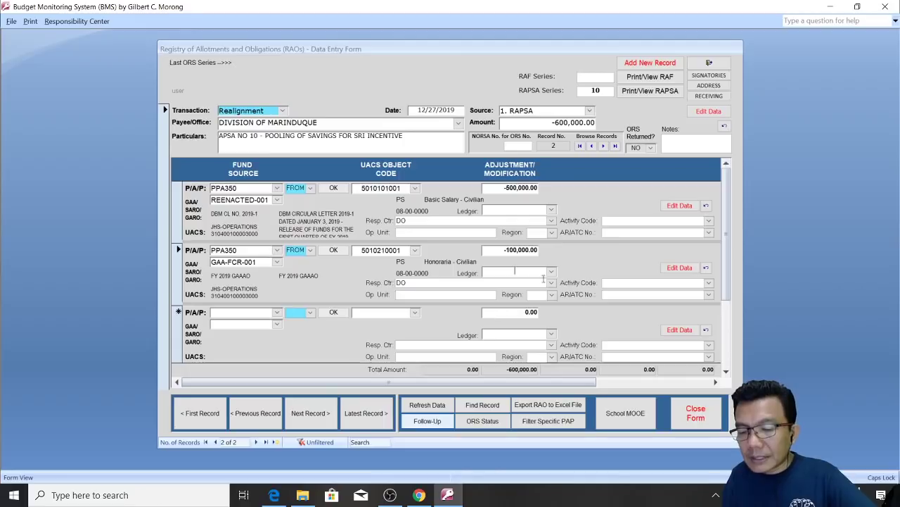
Step: Open the 2019-BMS - FOR SRI PURPOSES database from the BMS folder and log in as Users, All Modules
left_click(302, 495)
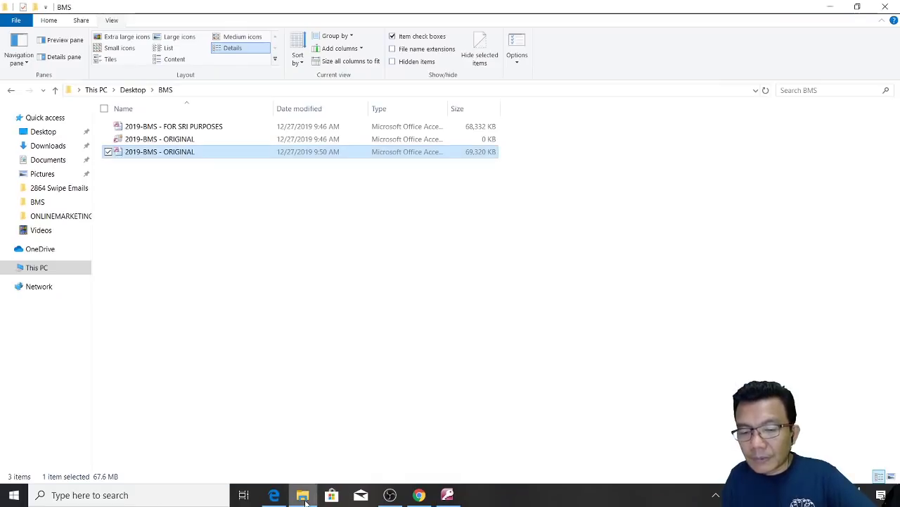
double_click(174, 129)
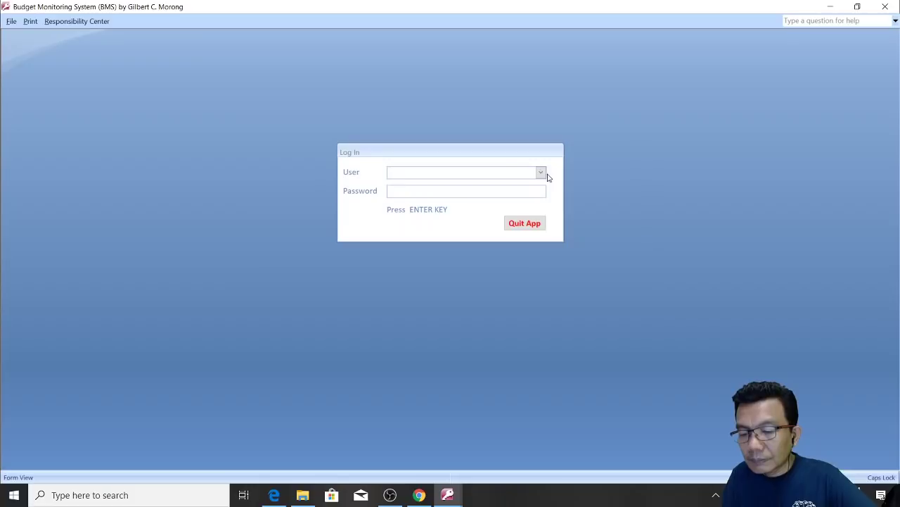
left_click(540, 173)
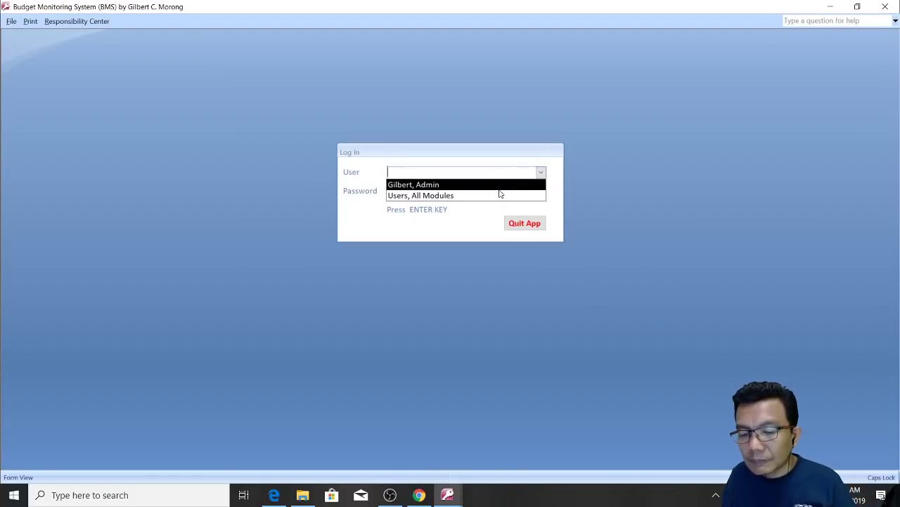
left_click(466, 195)
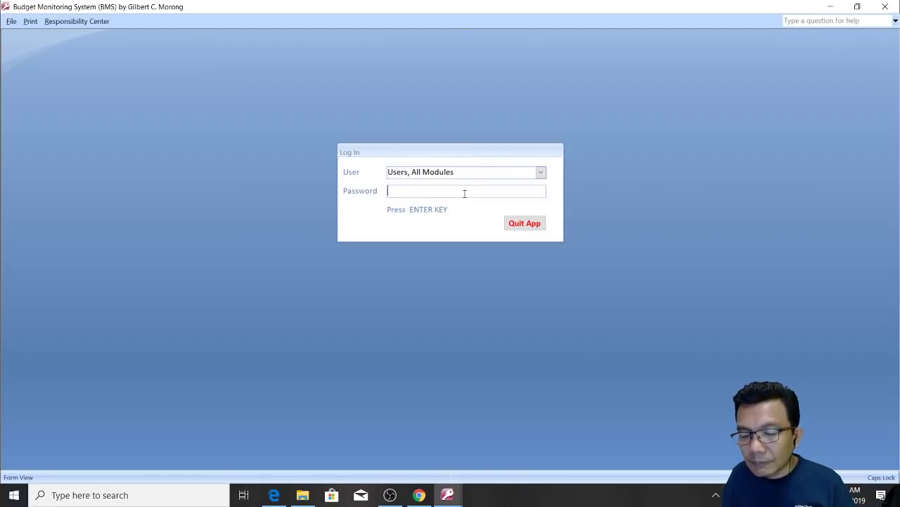
key("Return")
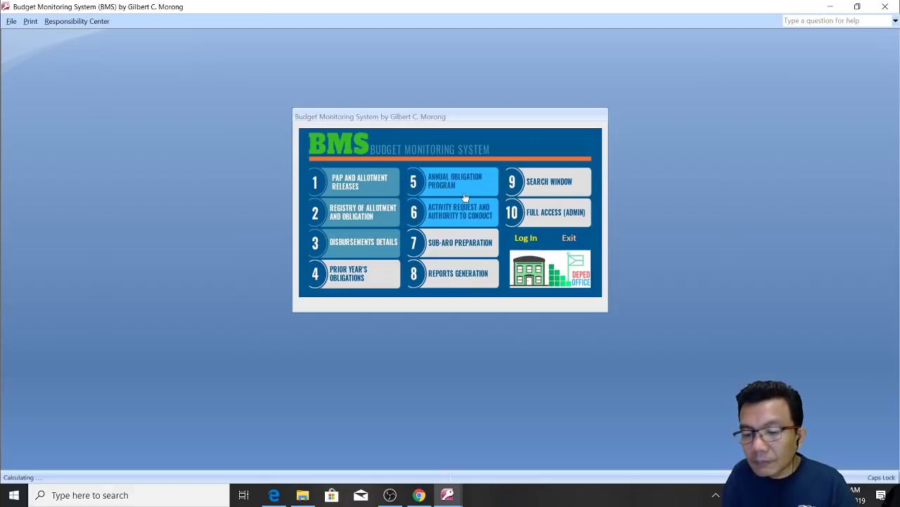
Step: Open the RAPSA series 10 record in the SRI database's allotment and obligation registry and preview its RAPSA report enlarged
left_click(374, 217)
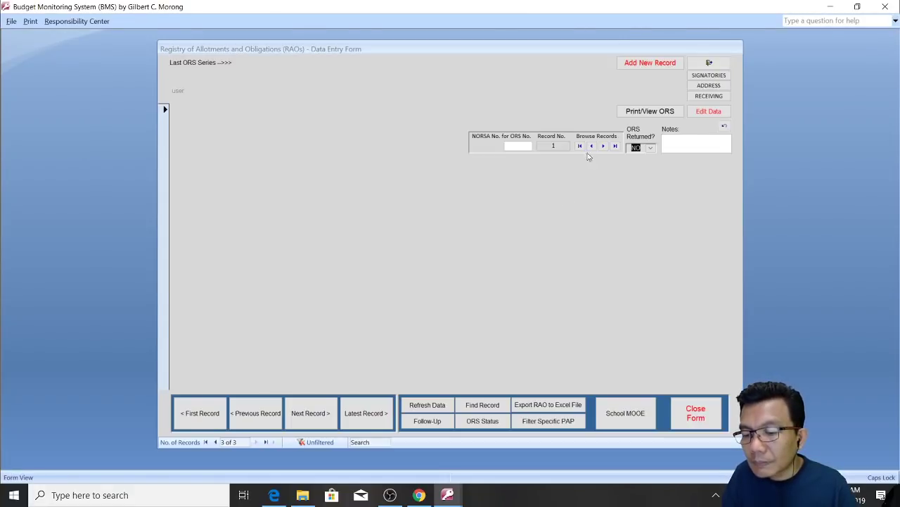
left_click(592, 146)
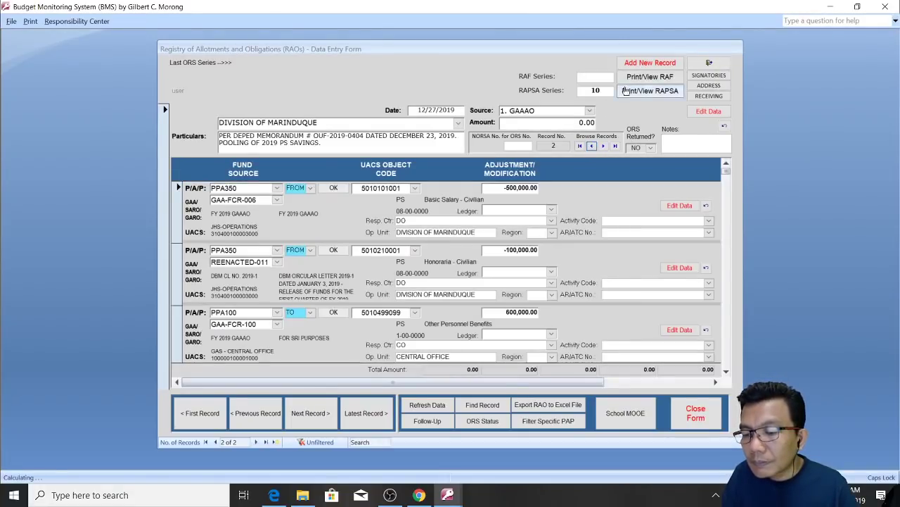
left_click(634, 90)
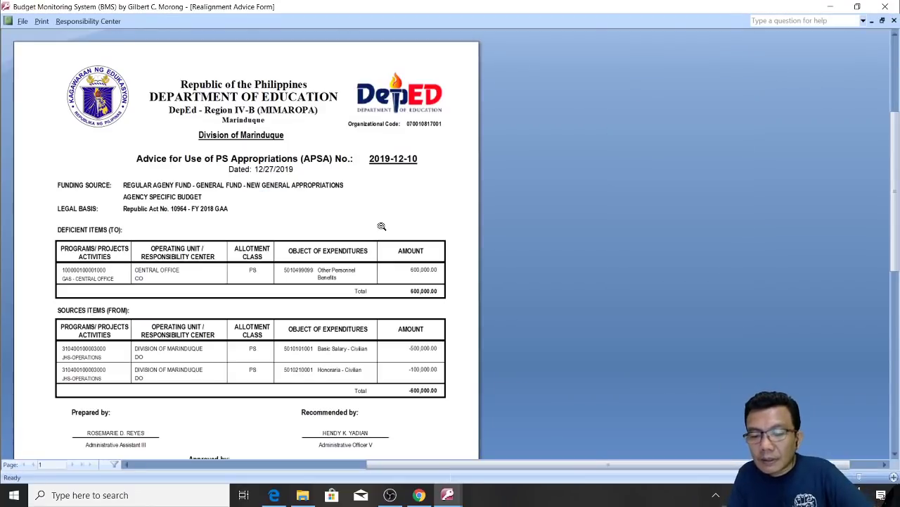
left_click(405, 152)
left_click(408, 149)
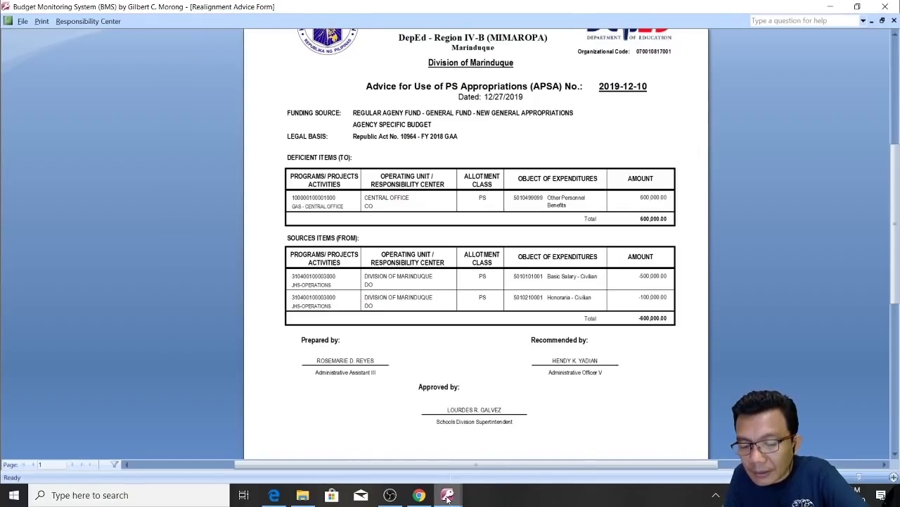
Step: Compare the APSA No. 10 lines in the original database with the realignment advice report from the SRI database
mouse_move(448, 495)
left_click(428, 462)
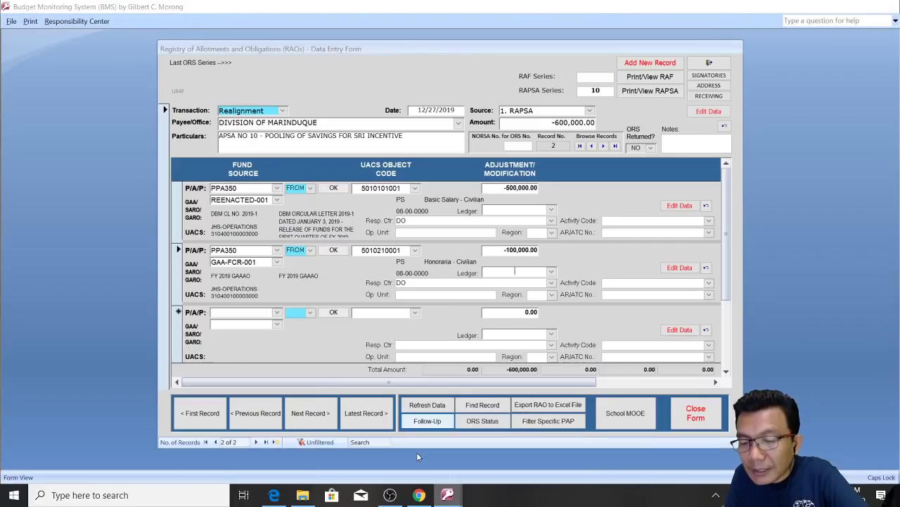
left_click(505, 250)
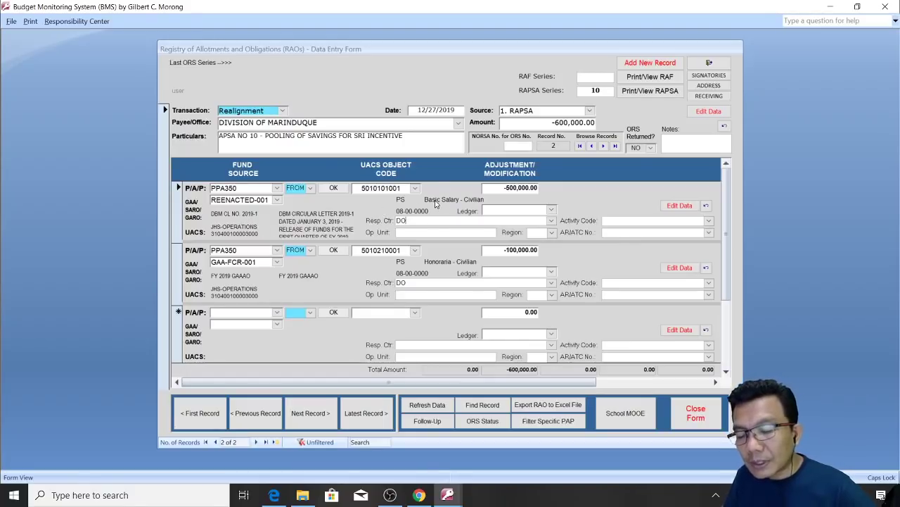
left_click(436, 265)
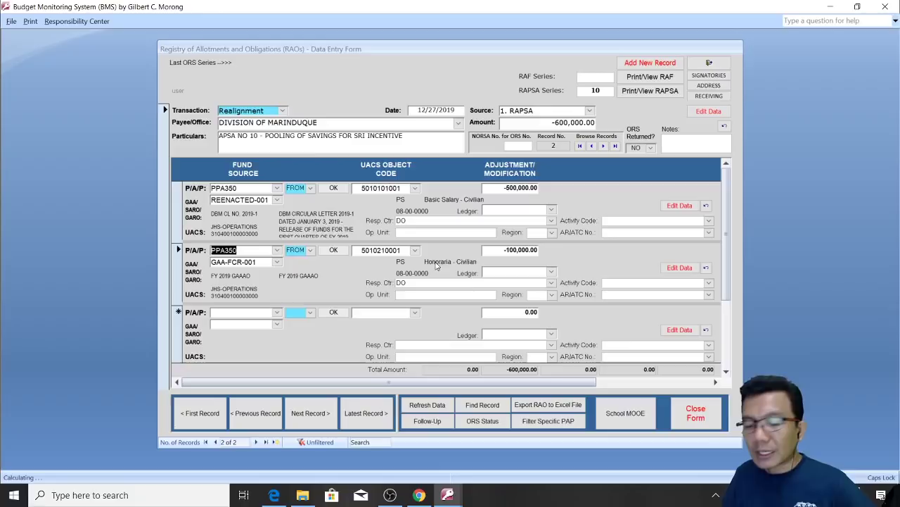
left_click(468, 296)
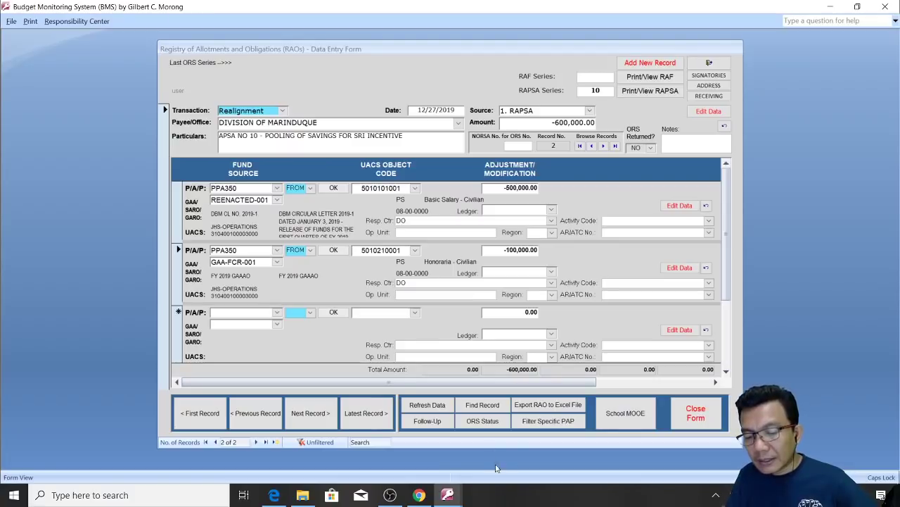
left_click(447, 494)
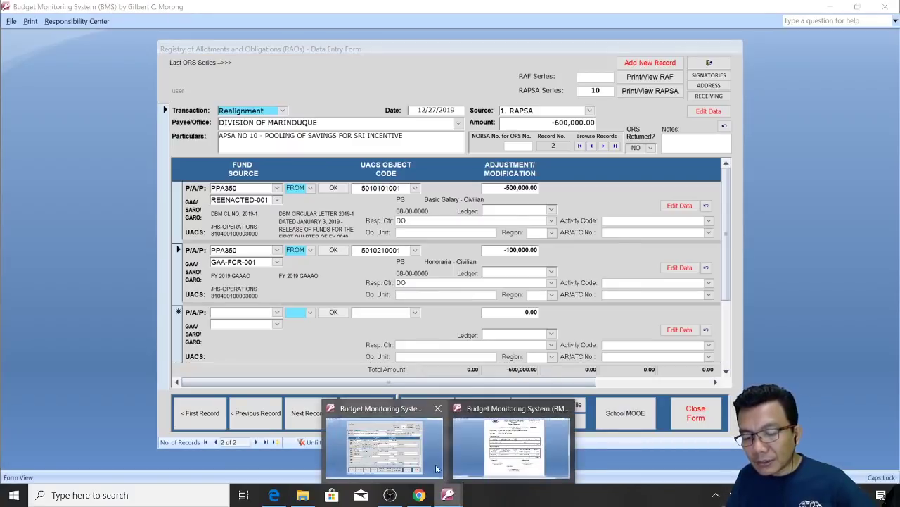
left_click(486, 447)
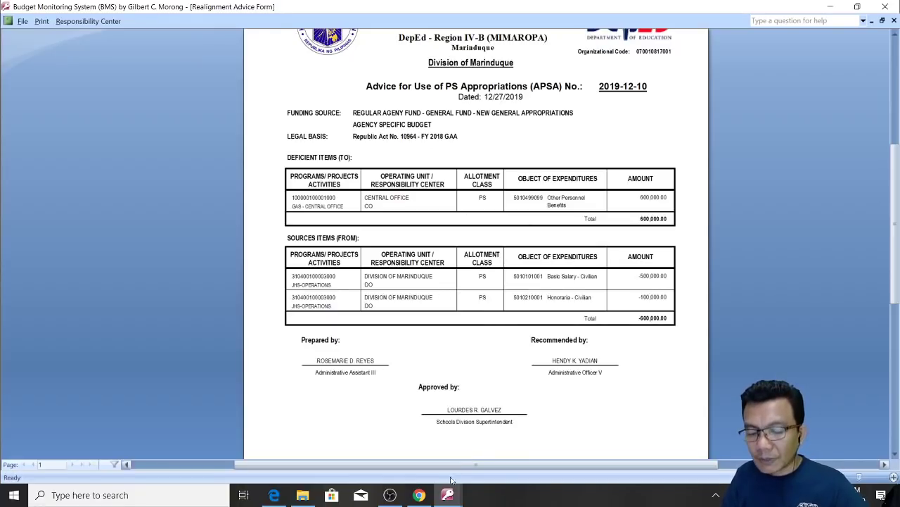
mouse_move(447, 494)
left_click(384, 429)
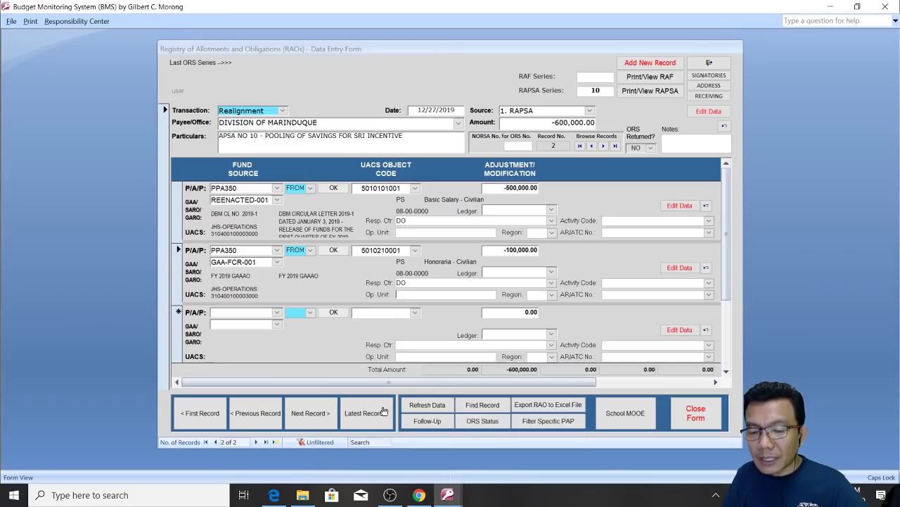
left_click(454, 232)
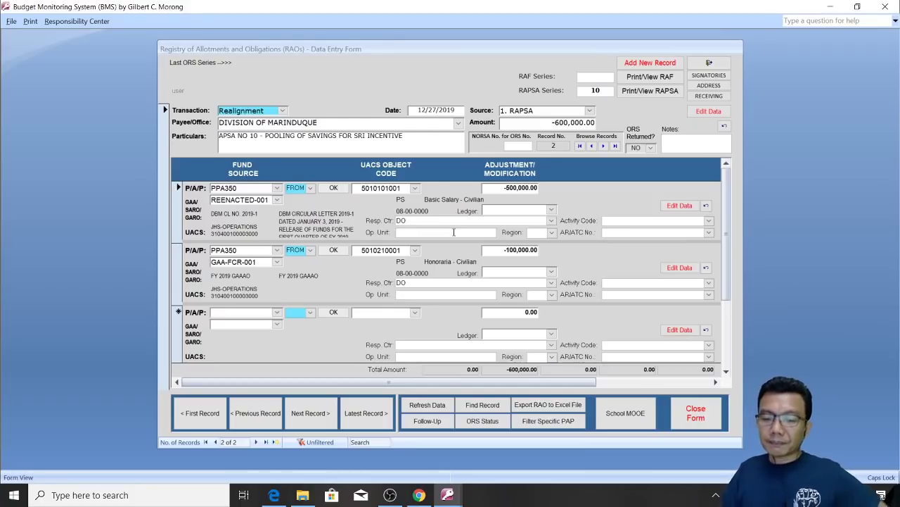
Step: Preview the RAPSA report of the original database's APSA No. 10 record, inspect it enlarged, and close it
left_click(633, 91)
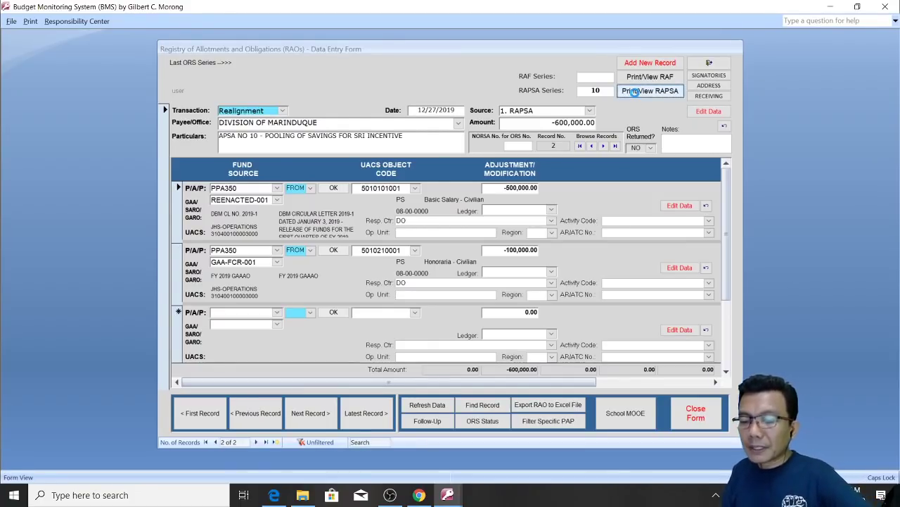
left_click(430, 278)
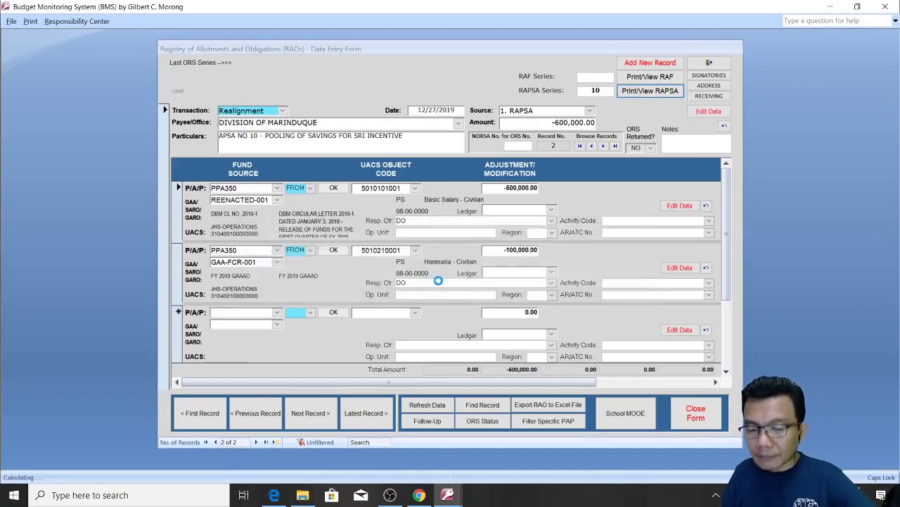
left_click(375, 285)
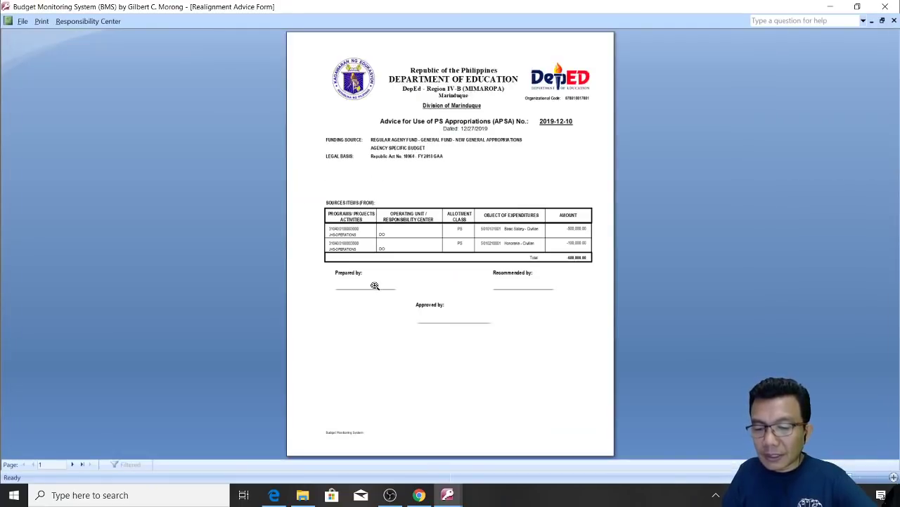
left_click(417, 207)
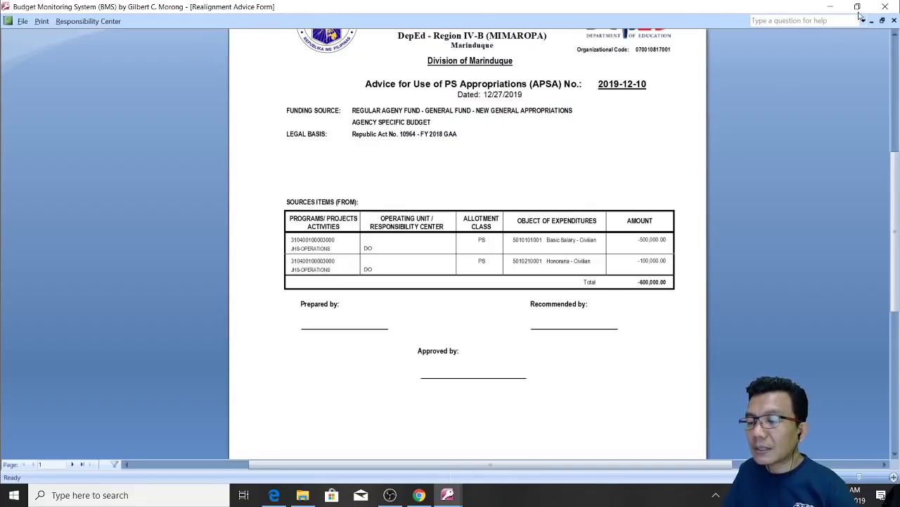
left_click(894, 21)
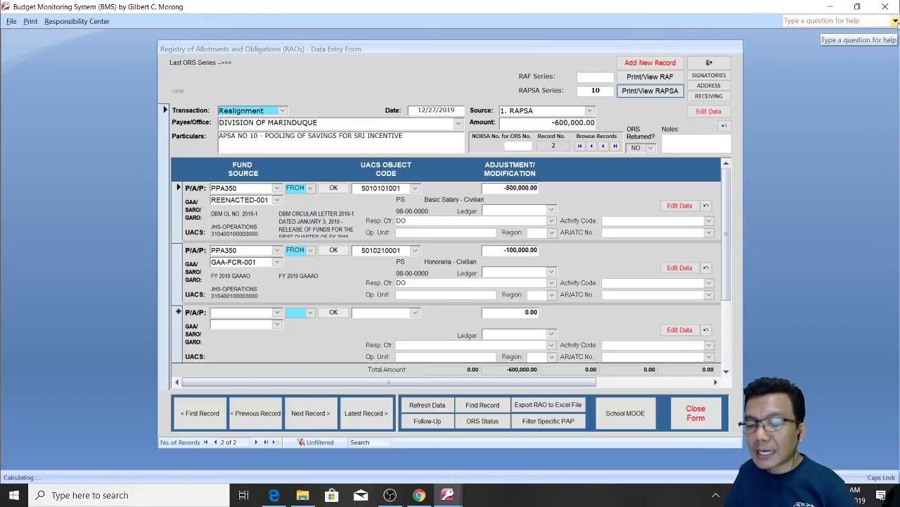
left_click(453, 294)
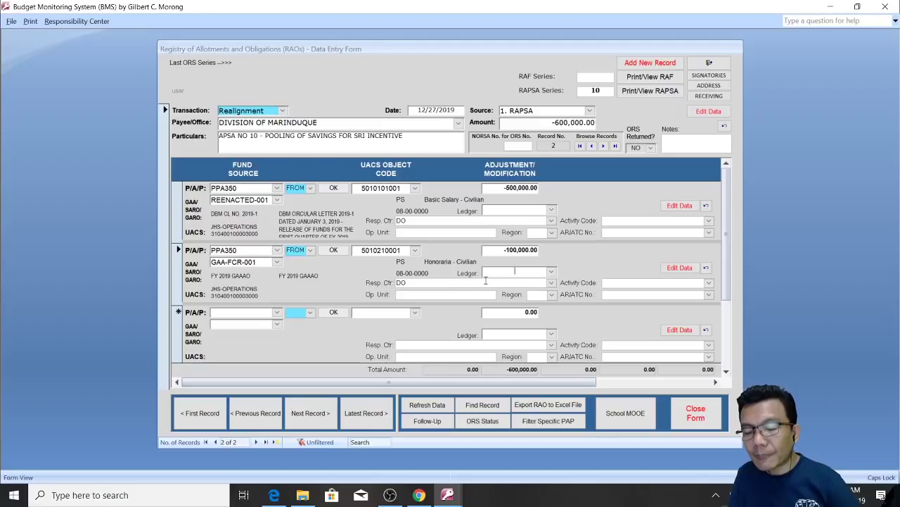
left_click(376, 311)
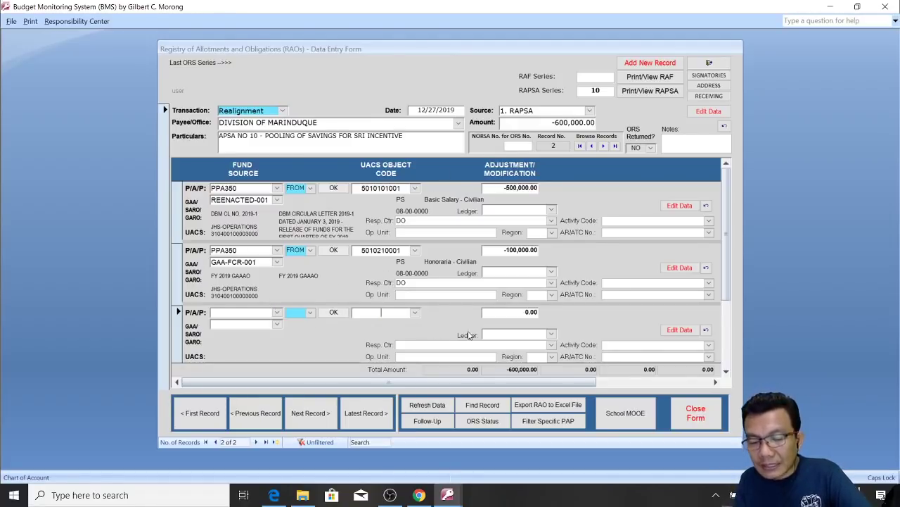
left_click(516, 312)
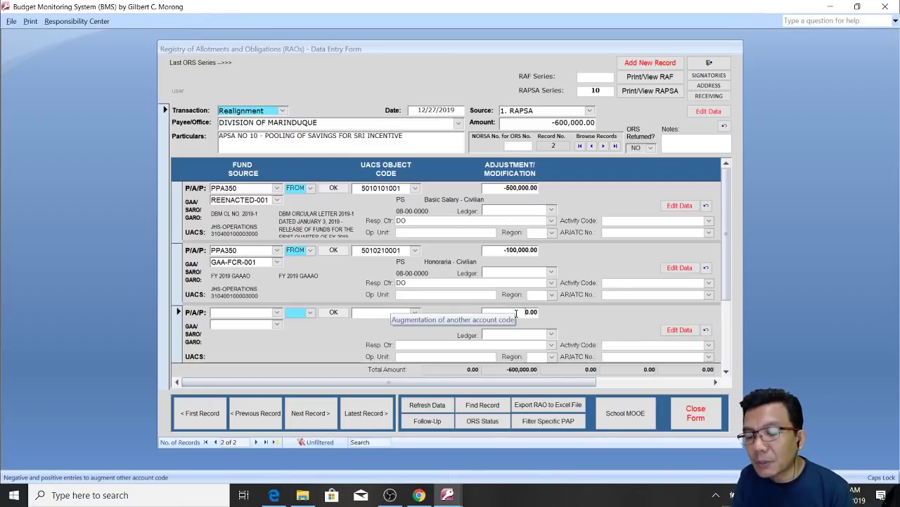
left_click(503, 192)
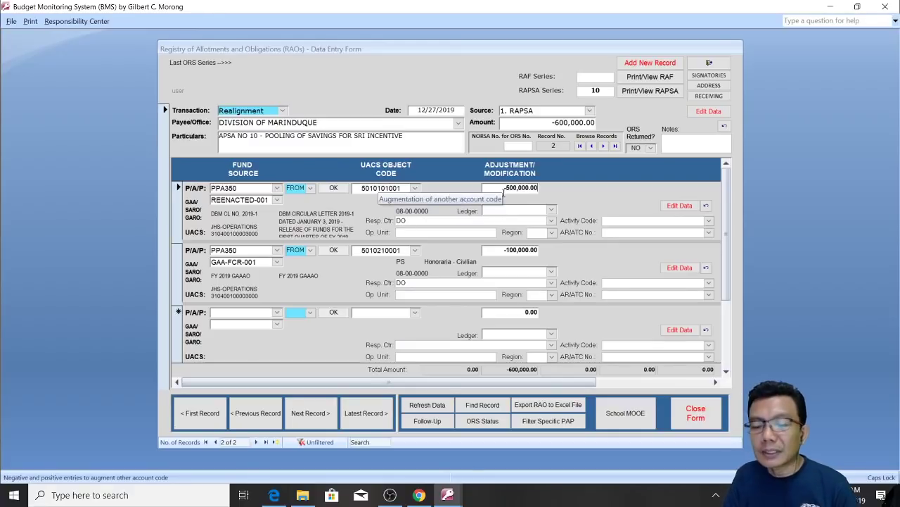
left_click(402, 295)
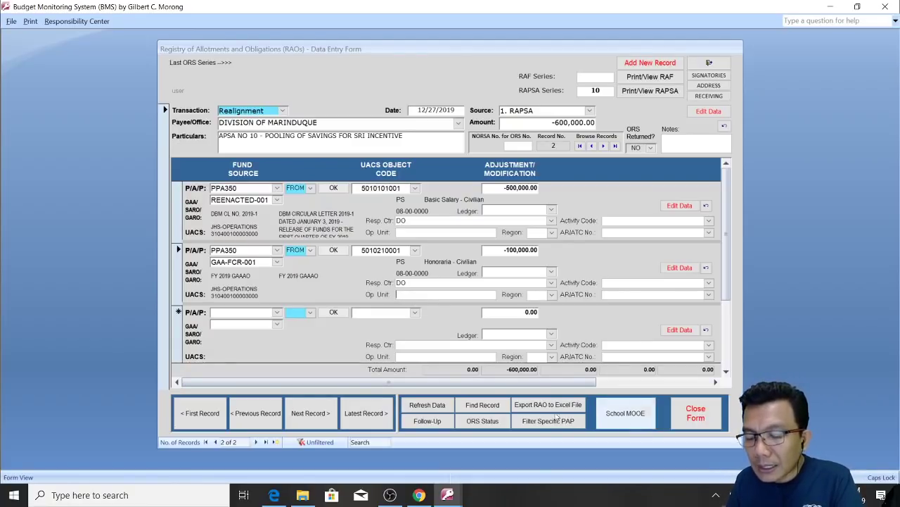
Step: Switch to the SRI database's realignment advice report, review it, and close it to return to its data entry form
left_click(448, 496)
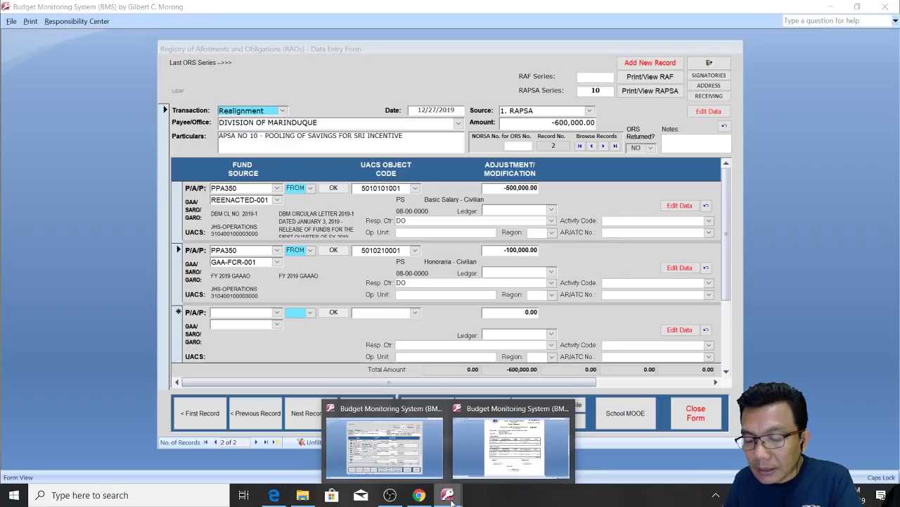
left_click(502, 454)
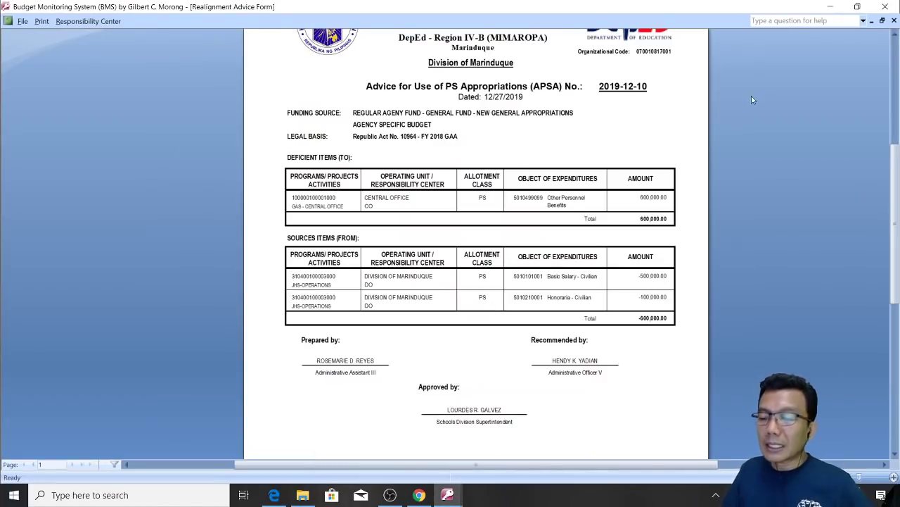
left_click(895, 38)
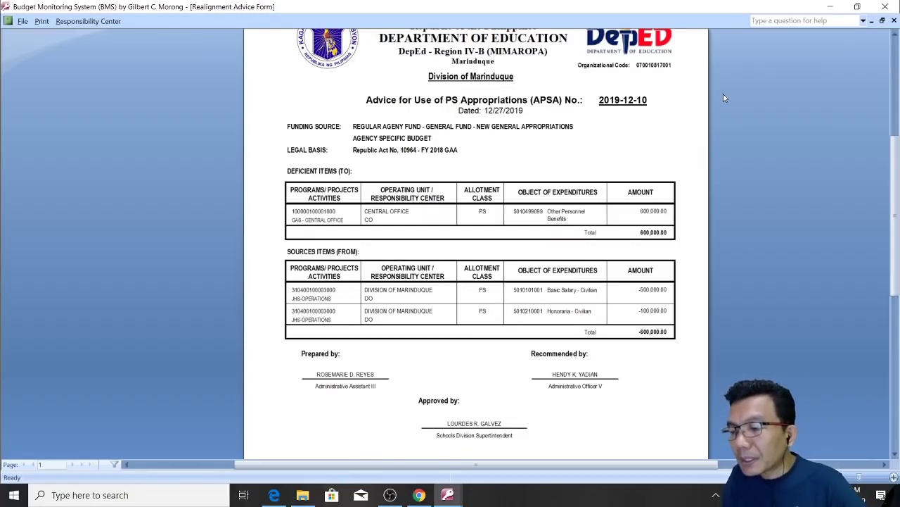
left_click(893, 20)
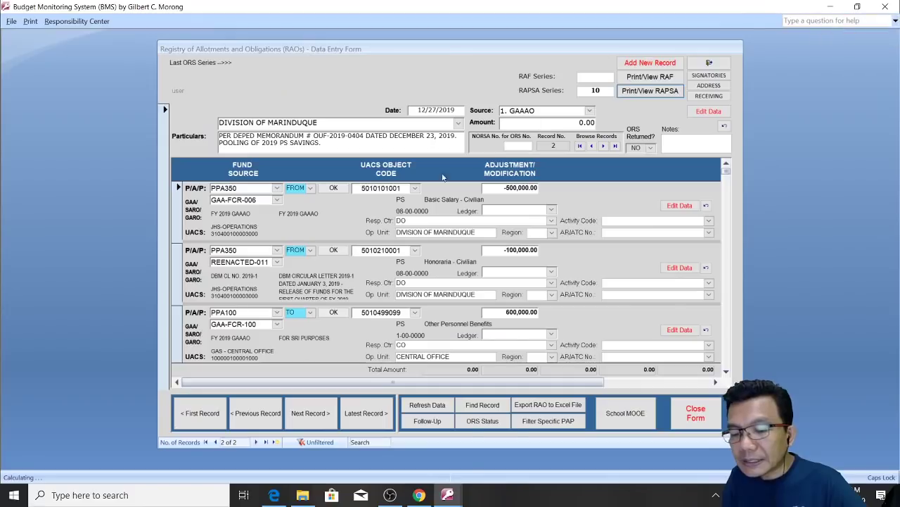
left_click(500, 282)
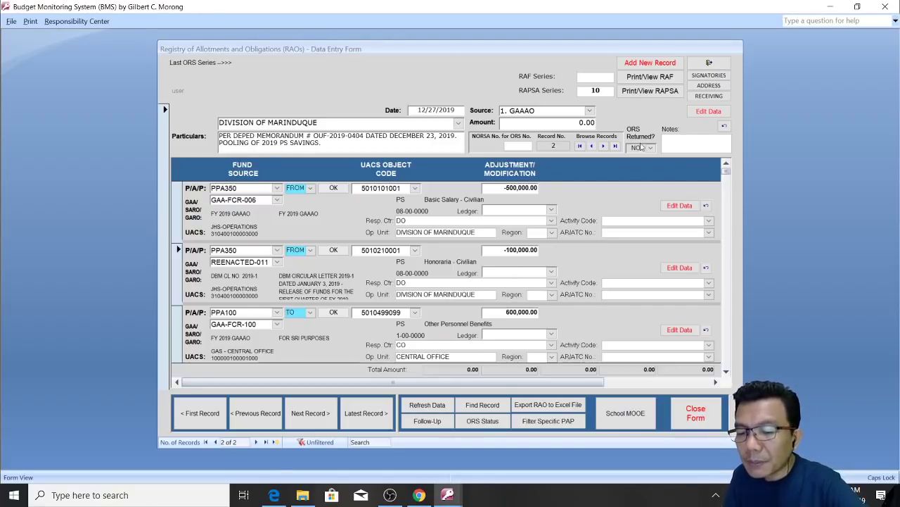
Step: Start a blank registry record to review the available transaction types, and return to the RAPSA series 10 realignment record
left_click(641, 63)
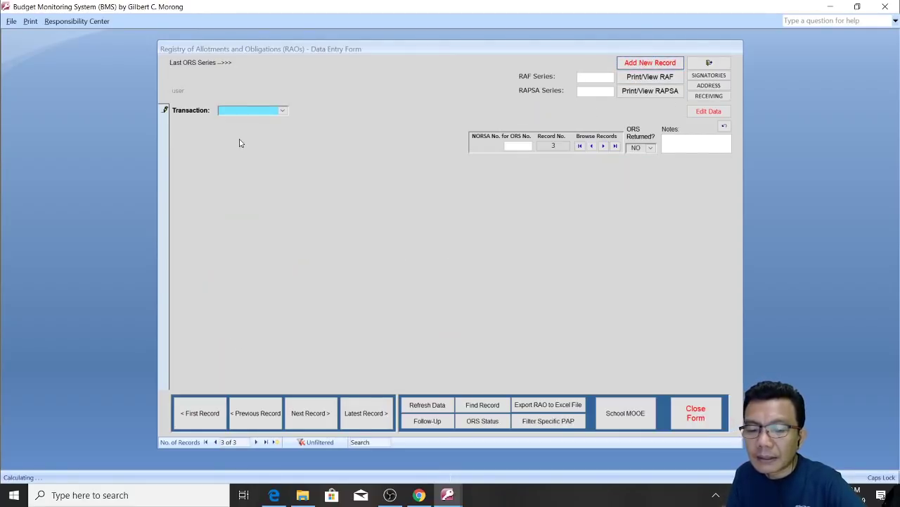
left_click(283, 110)
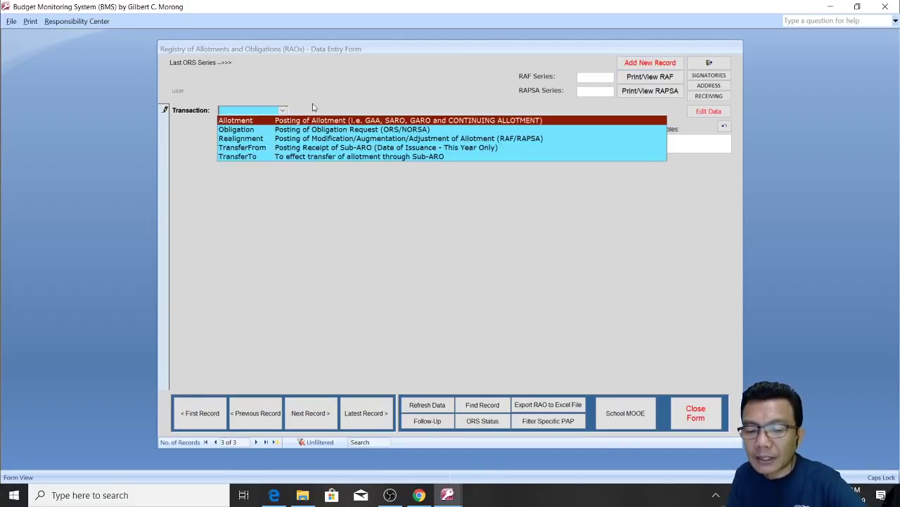
left_click(353, 82)
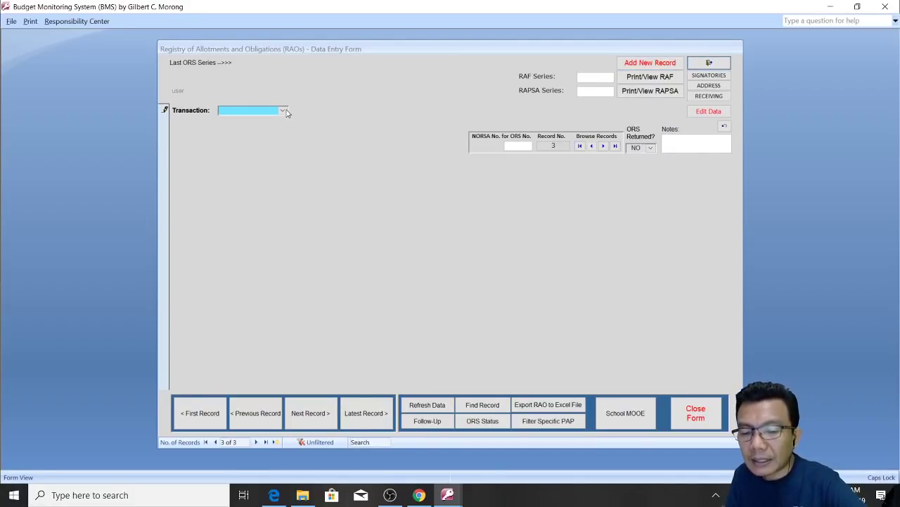
left_click(261, 412)
key("Return")
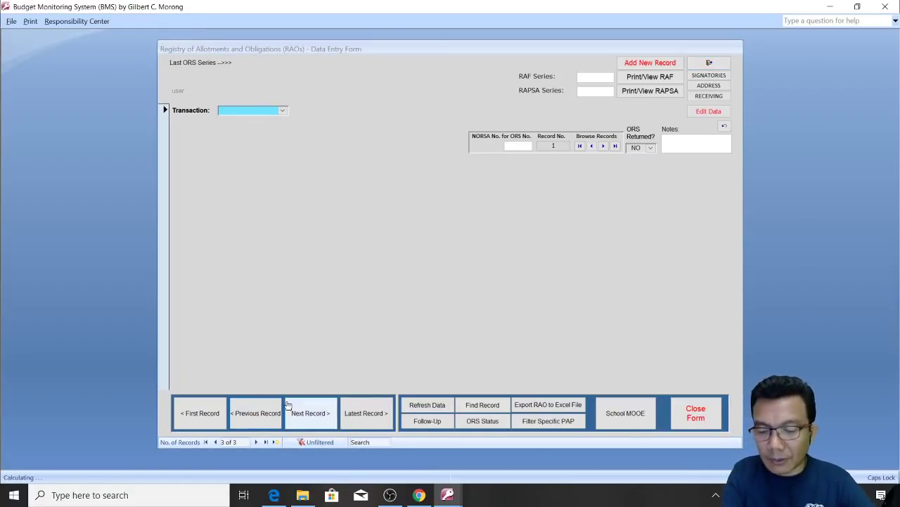
left_click(271, 413)
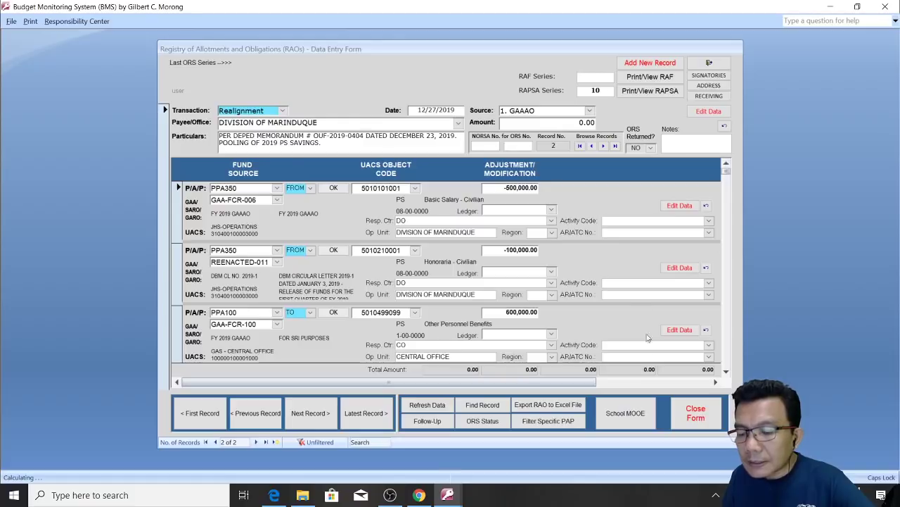
Step: Close the allotment and obligation data entry form and show the Windows desktop
left_click(695, 413)
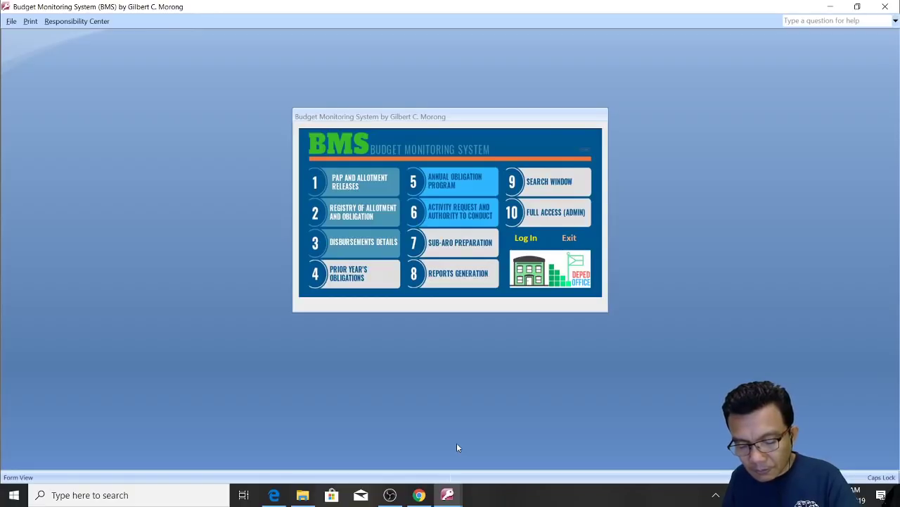
key("super+d")
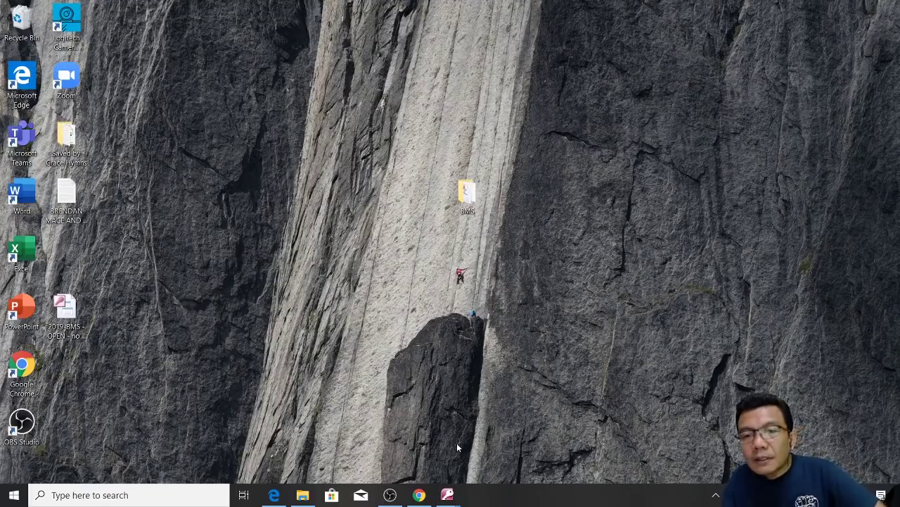